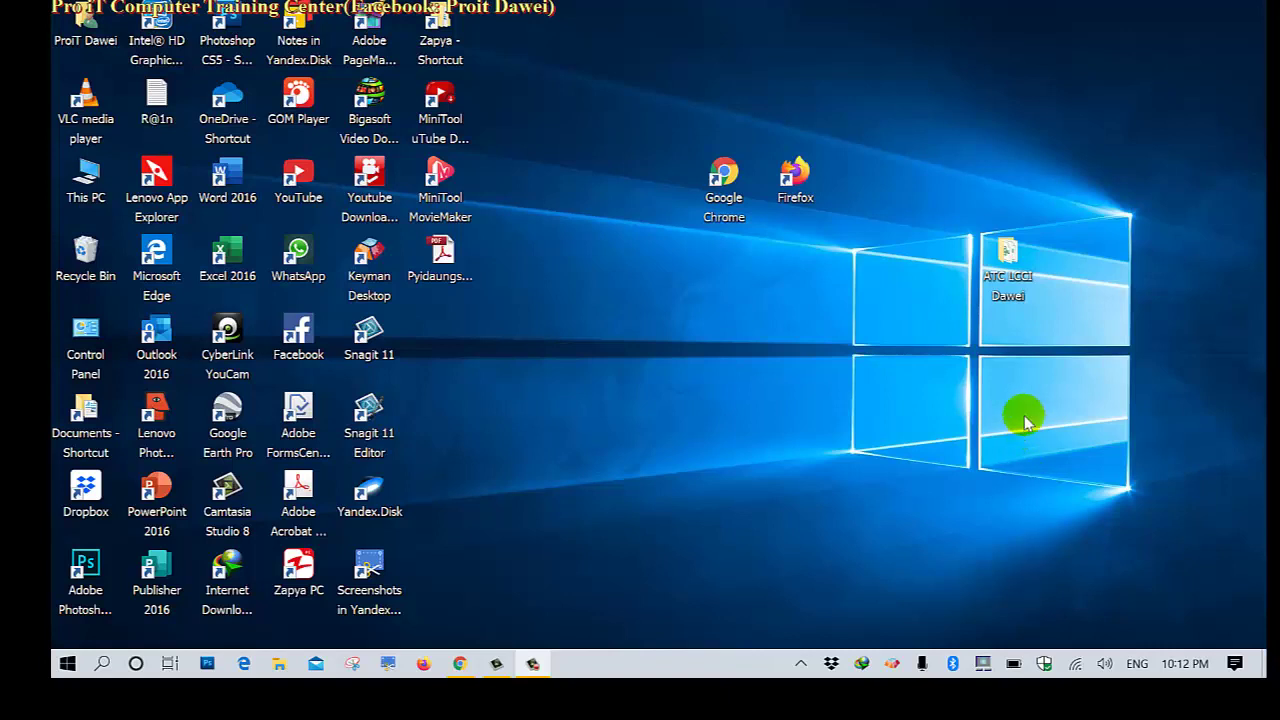
- Open the ATC LCCI Dawei folder on the desktop, look over the files inside, and return to the desktop
{"action": "left_click", "coordinate": [1016, 289]}
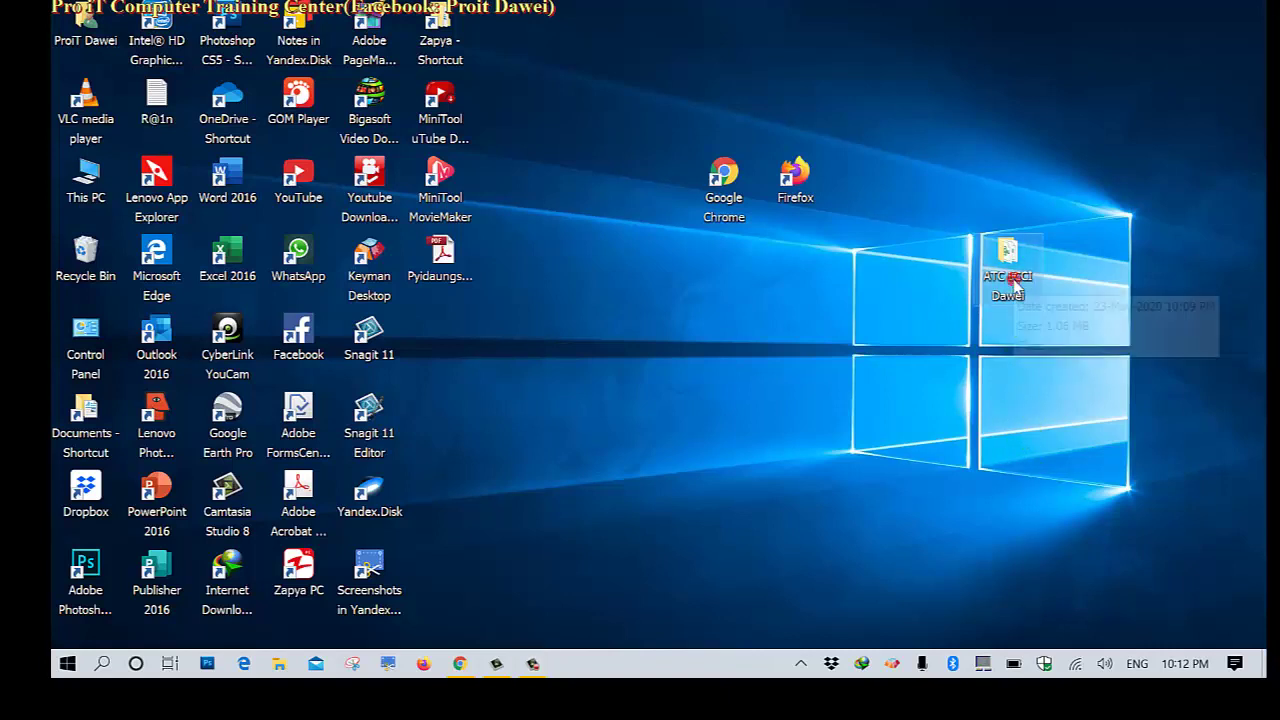
{"action": "mouse_move", "coordinate": [1012, 280]}
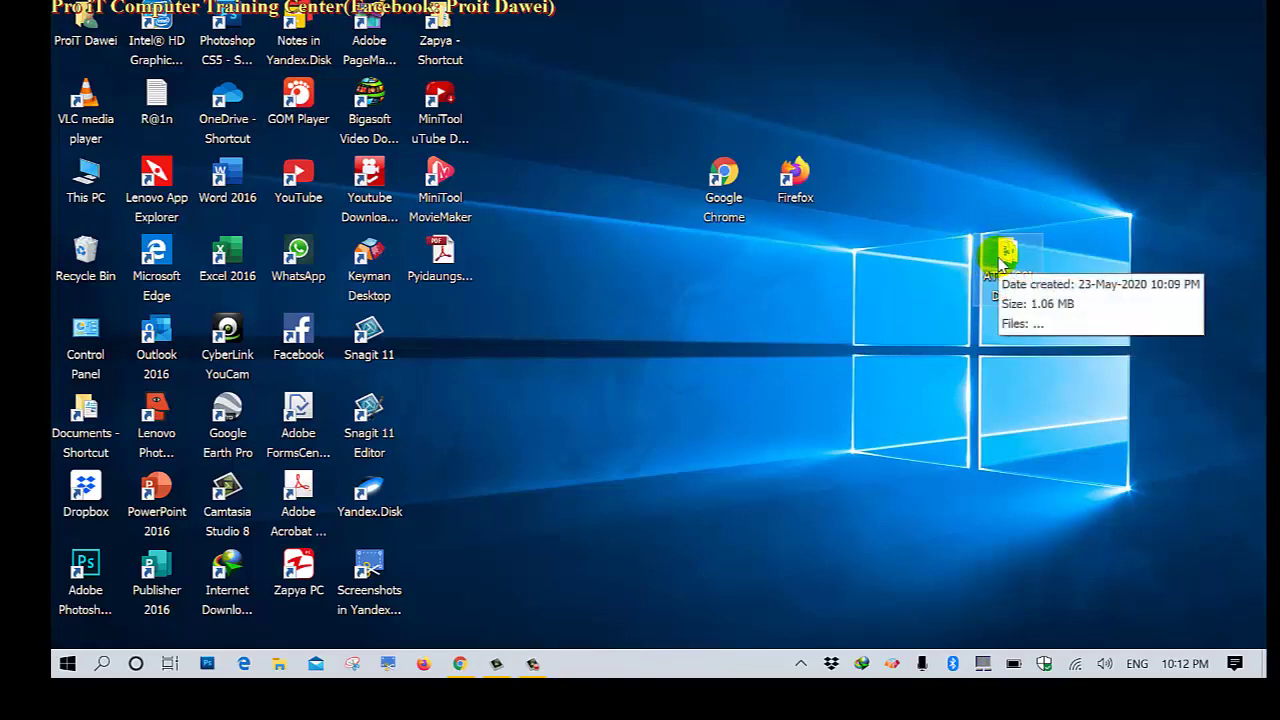
{"action": "double_click", "coordinate": [1001, 260]}
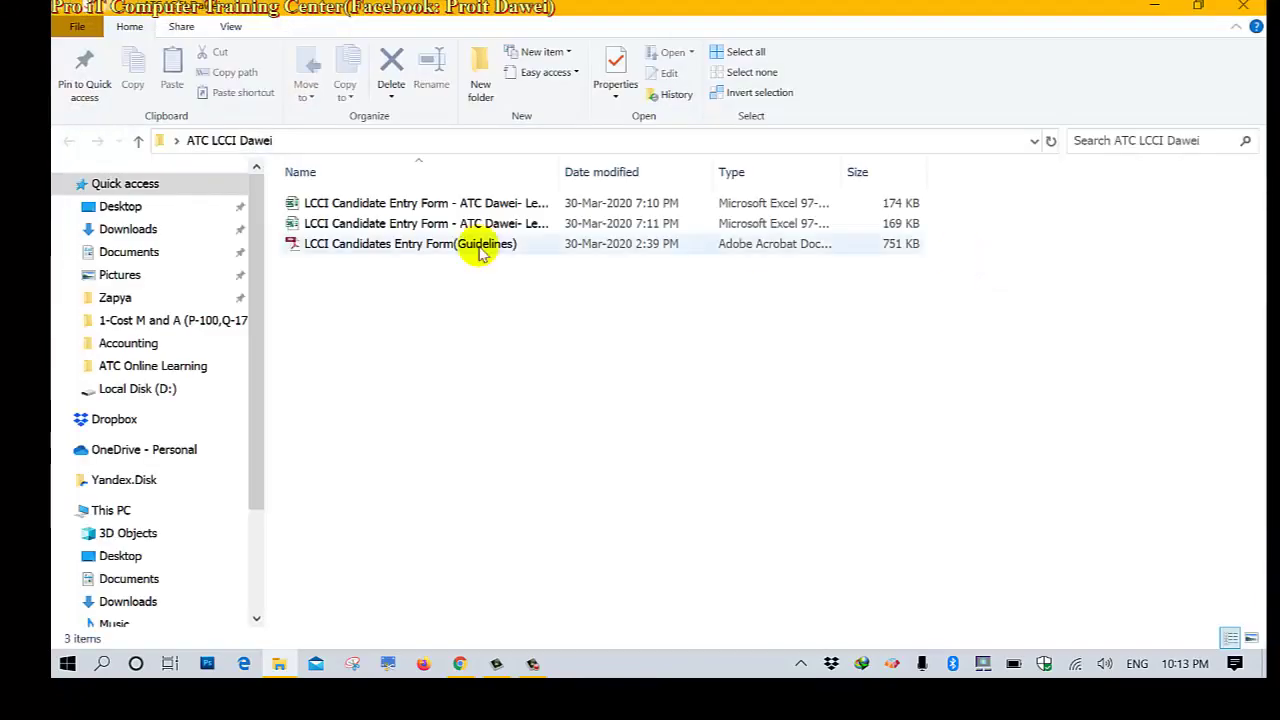
{"action": "left_click_drag", "start_coordinate": [424, 316], "coordinate": [323, 177]}
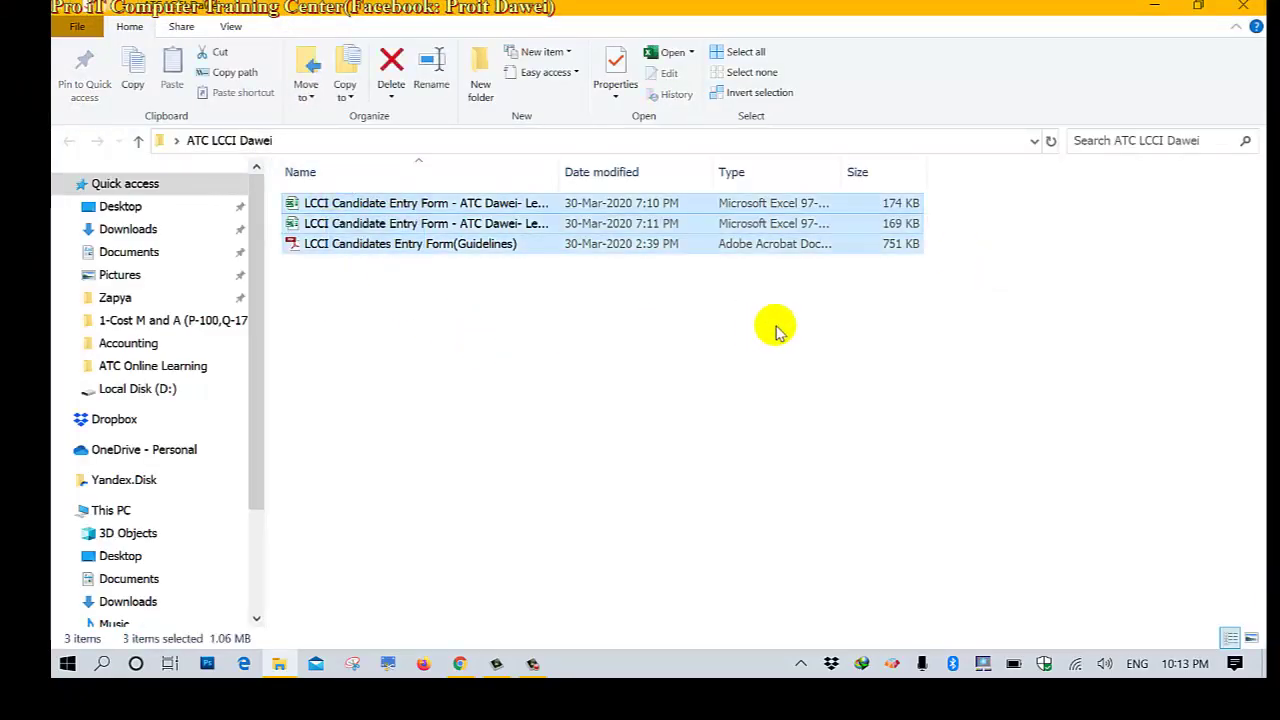
{"action": "left_click", "coordinate": [1154, 8]}
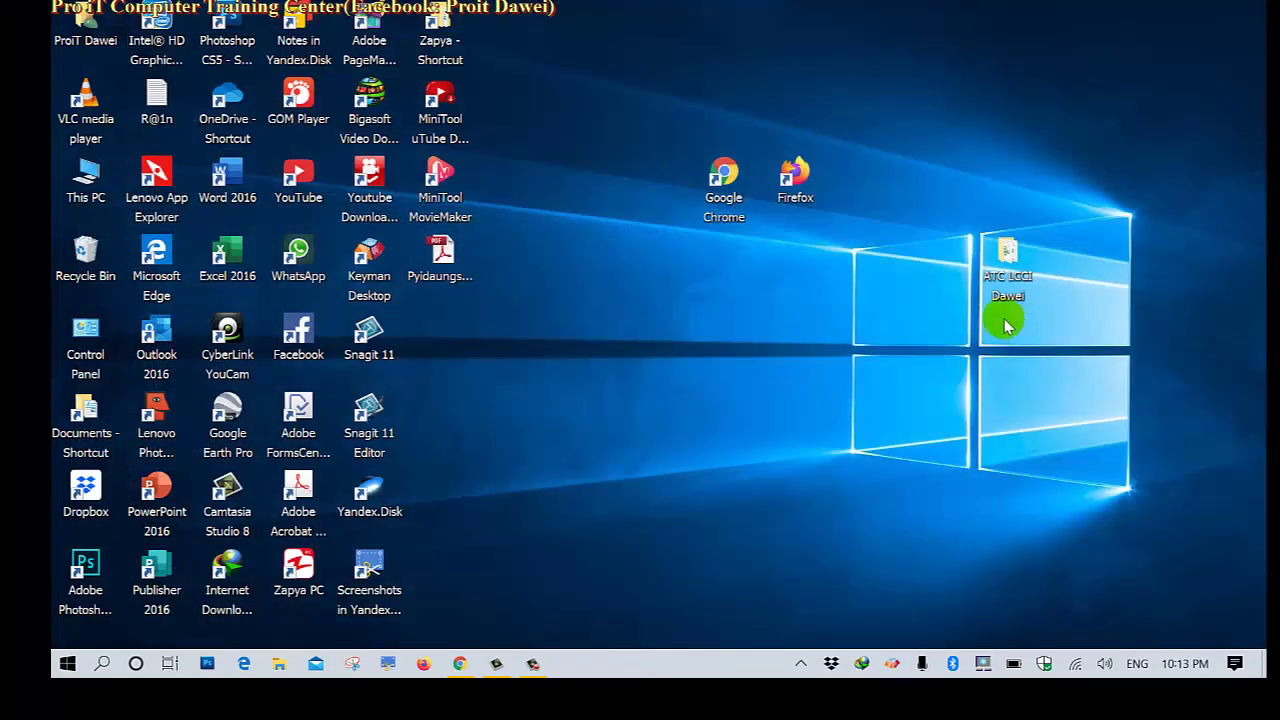
{"action": "right_click", "coordinate": [1005, 252]}
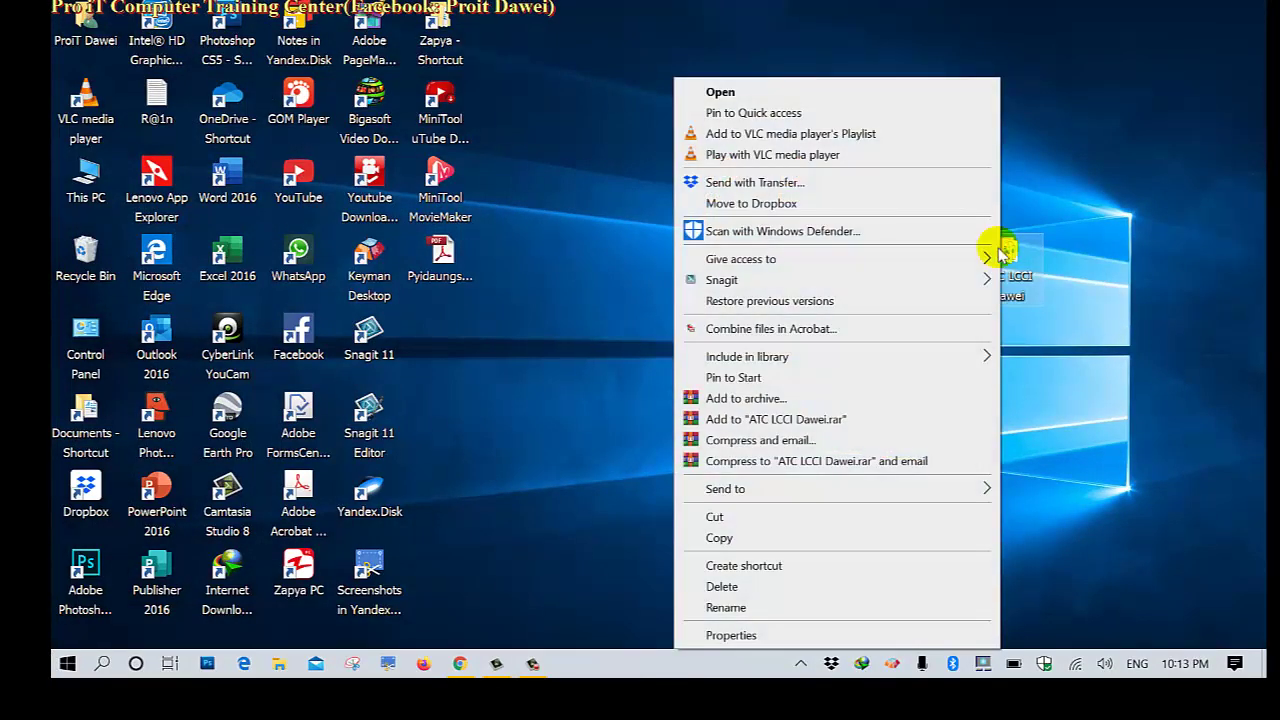
{"action": "left_click", "coordinate": [764, 402]}
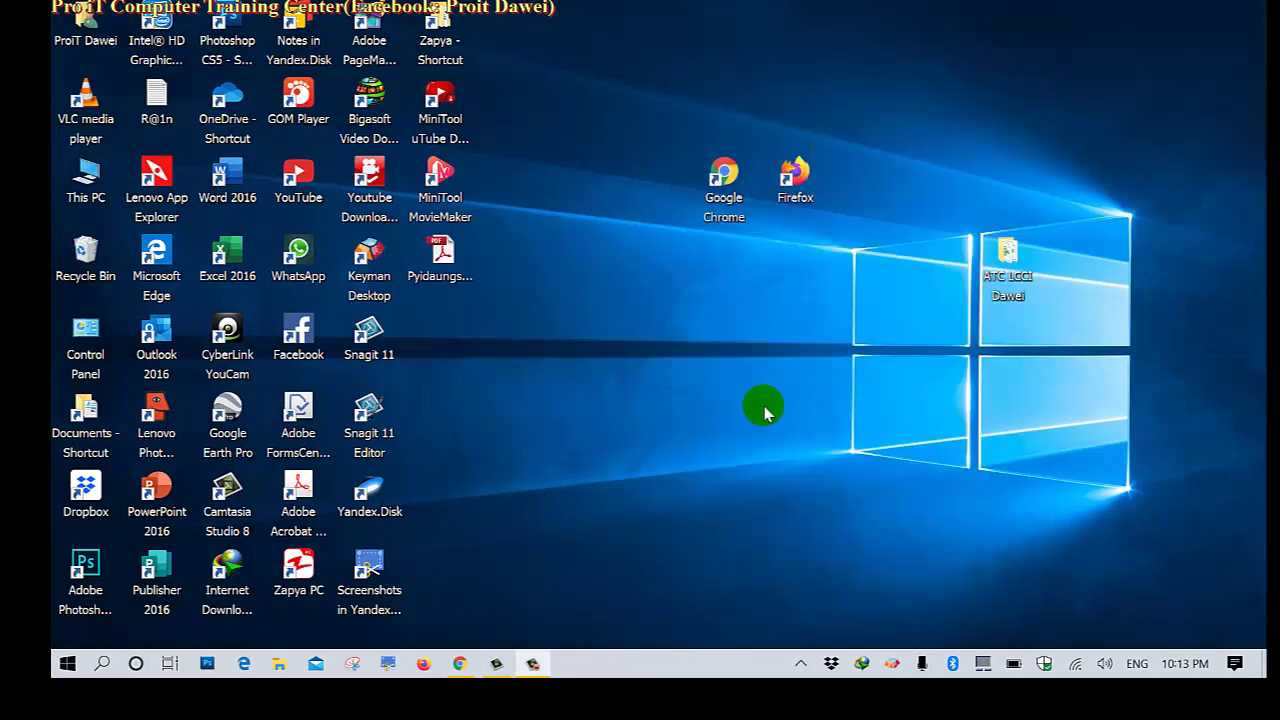
{"action": "right_click", "coordinate": [995, 278]}
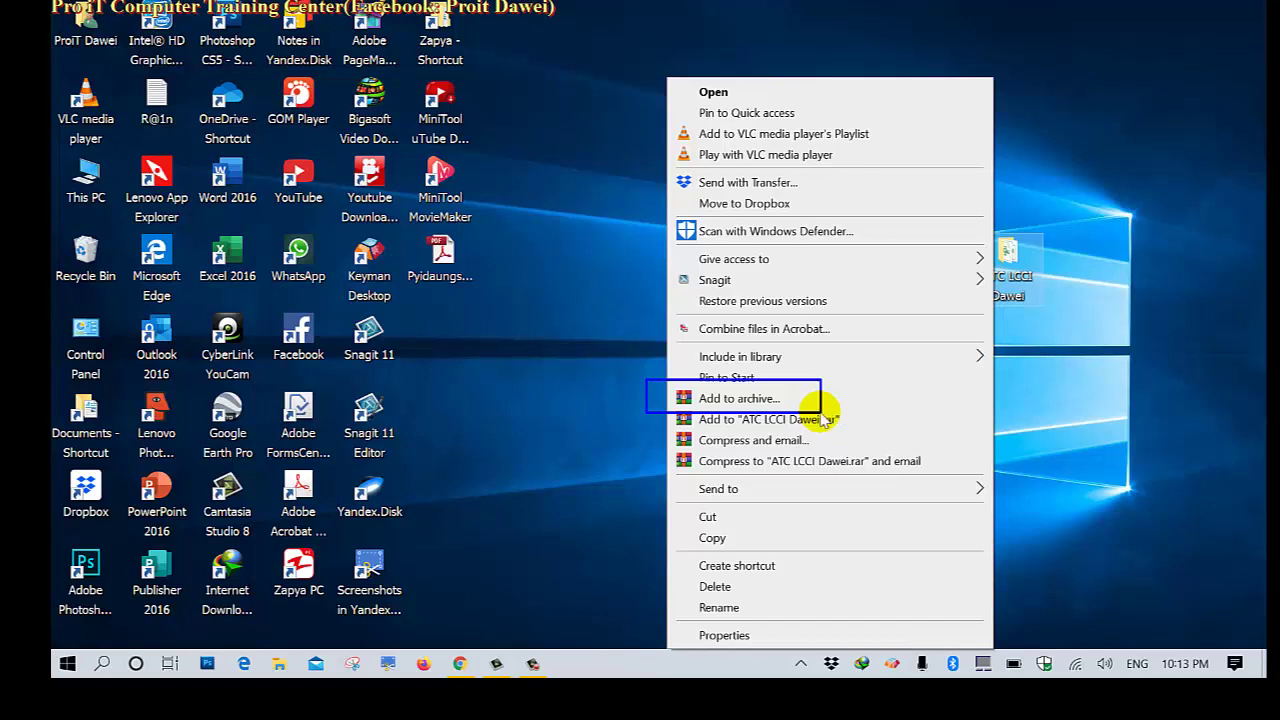
{"action": "left_click", "coordinate": [810, 399]}
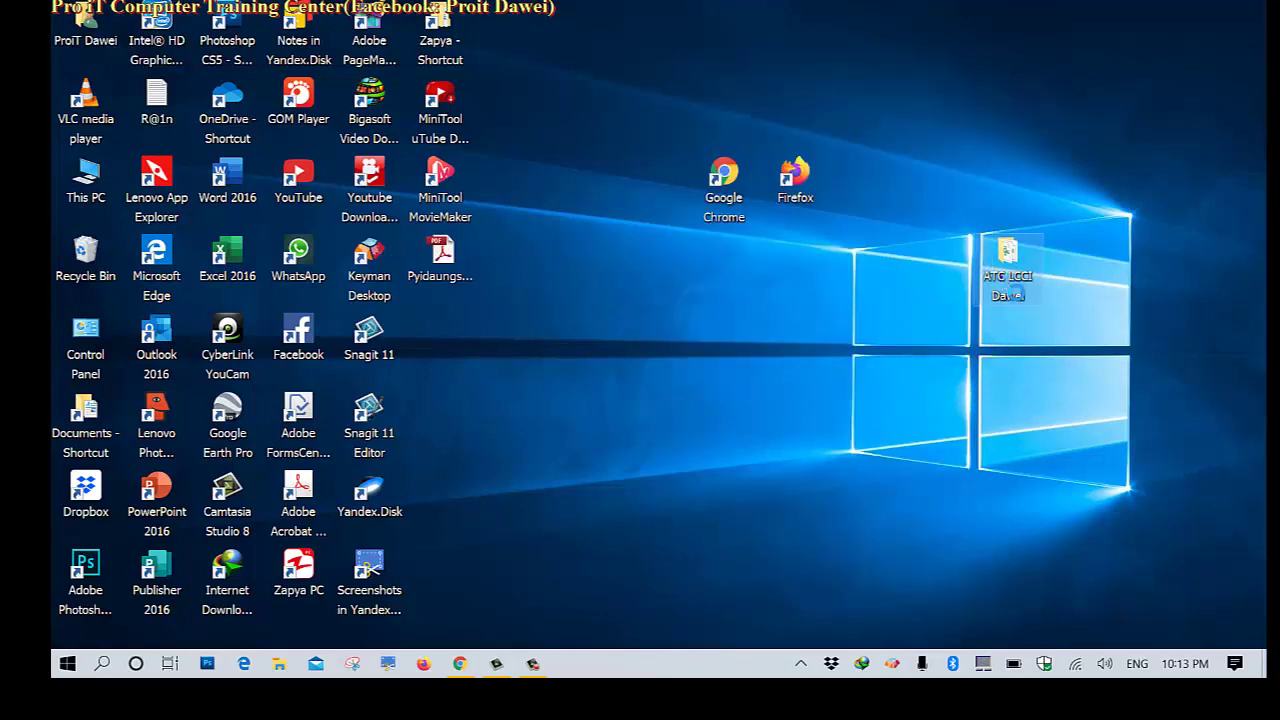
- Compress the ATC LCCI Dawei folder into ATC LCCI Dawei.rar using RAR format and Normal compression, and place the archive beside the folder
{"action": "right_click", "coordinate": [1002, 280]}
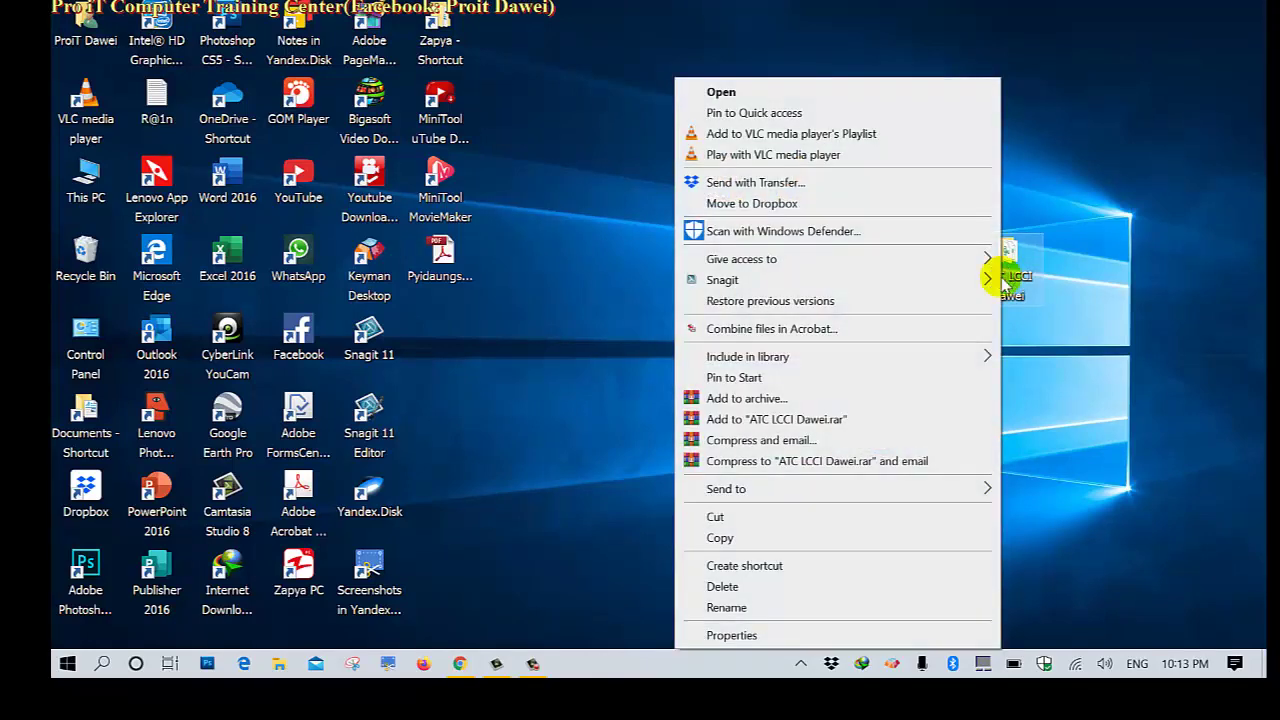
{"action": "left_click", "coordinate": [766, 400]}
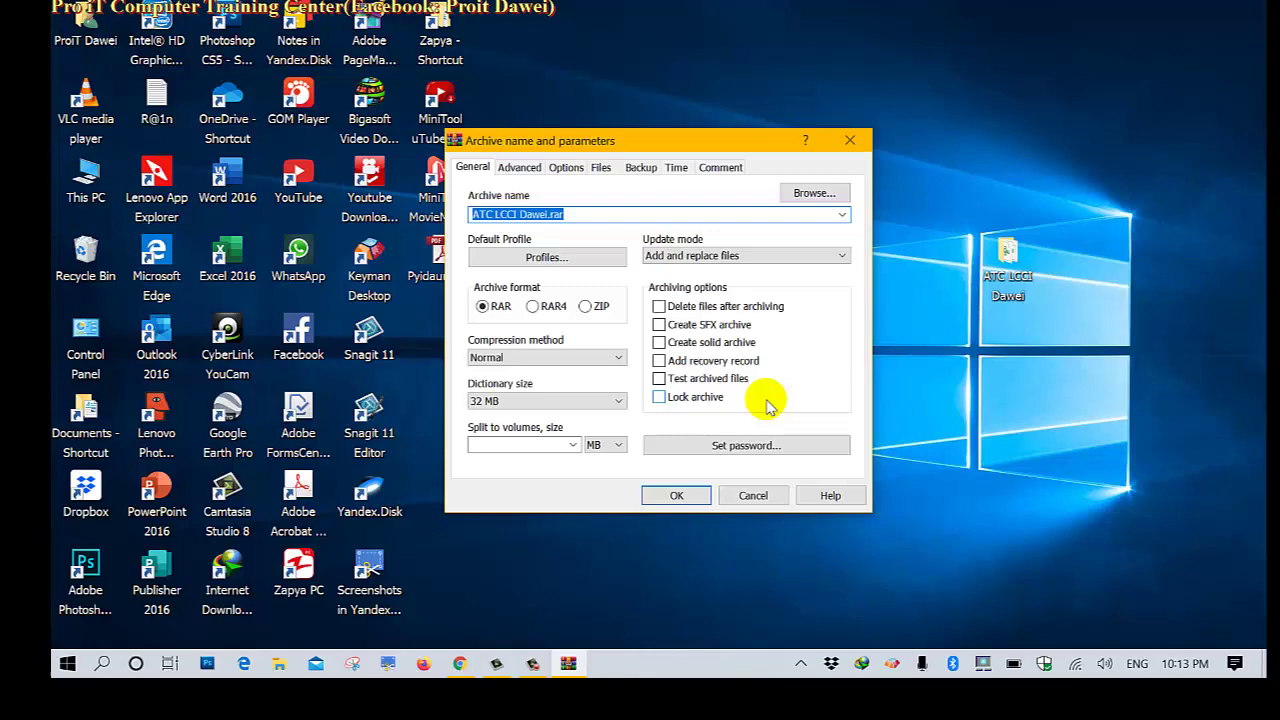
{"action": "left_click", "coordinate": [676, 495]}
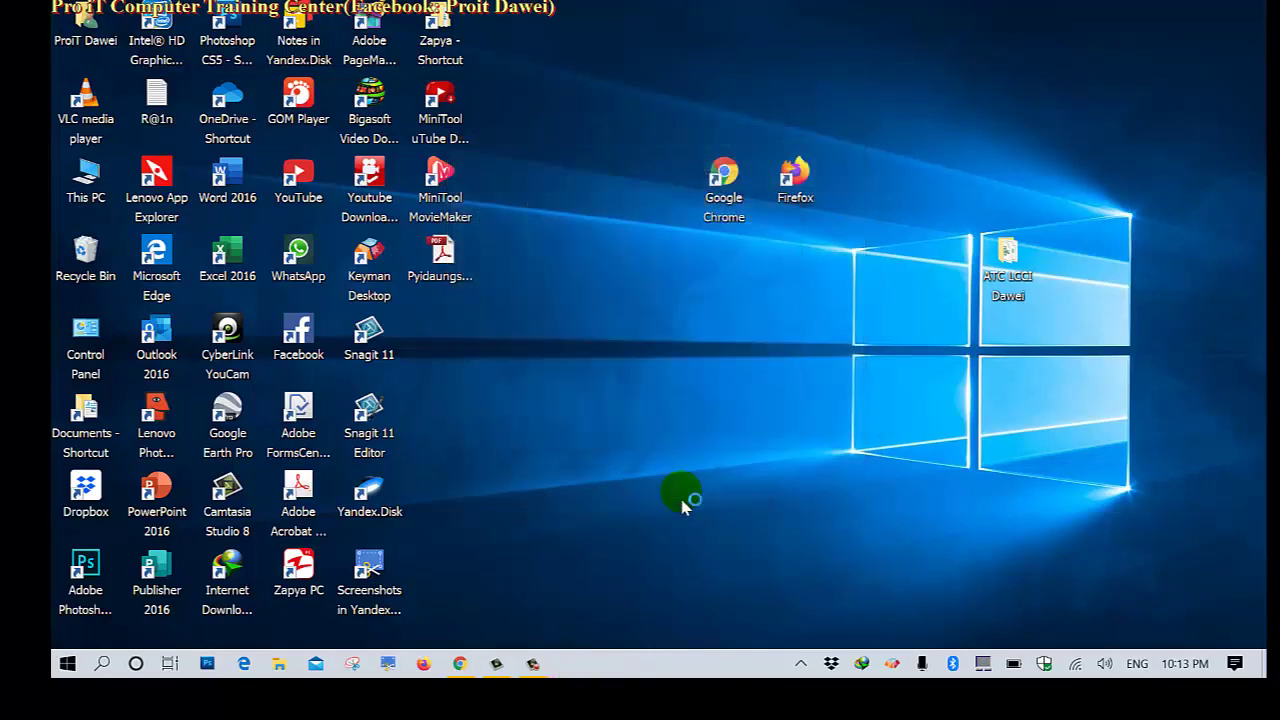
{"action": "left_click", "coordinate": [464, 346]}
{"action": "left_click_drag", "start_coordinate": [446, 343], "coordinate": [943, 265]}
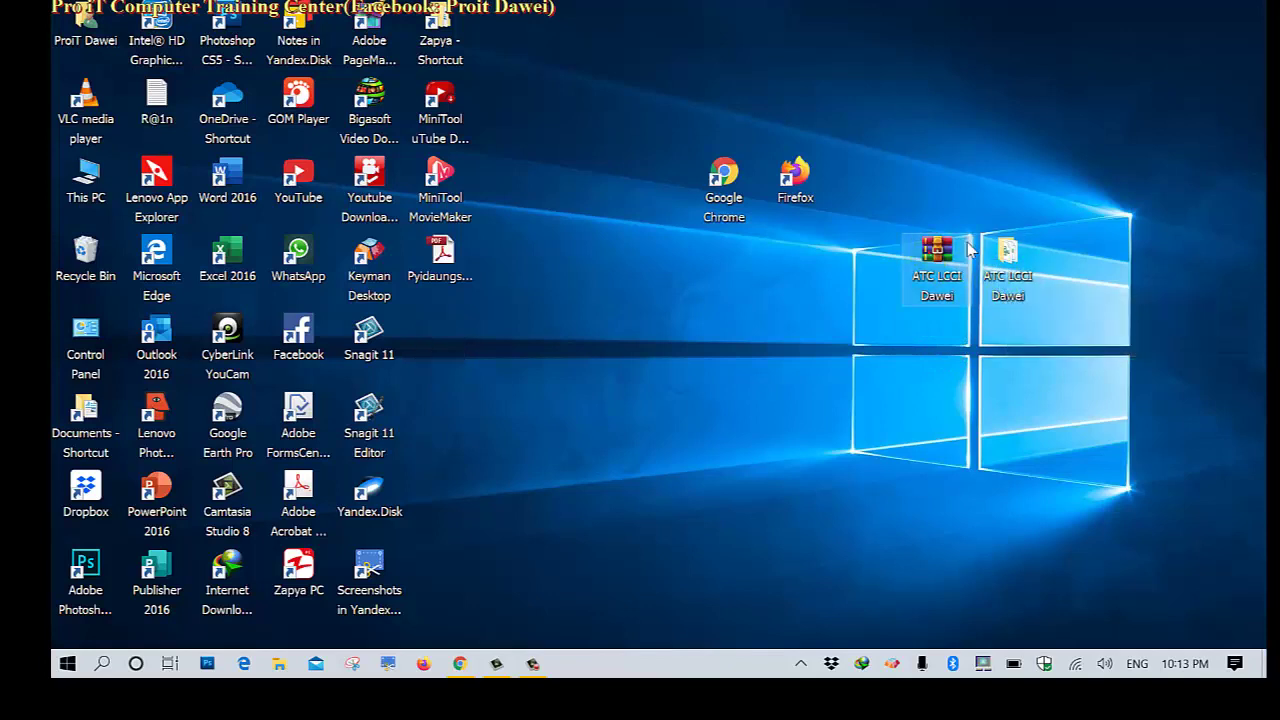
- Compare the file size of the ATC LCCI Dawei archive with that of the original folder
{"action": "left_click", "coordinate": [1006, 250]}
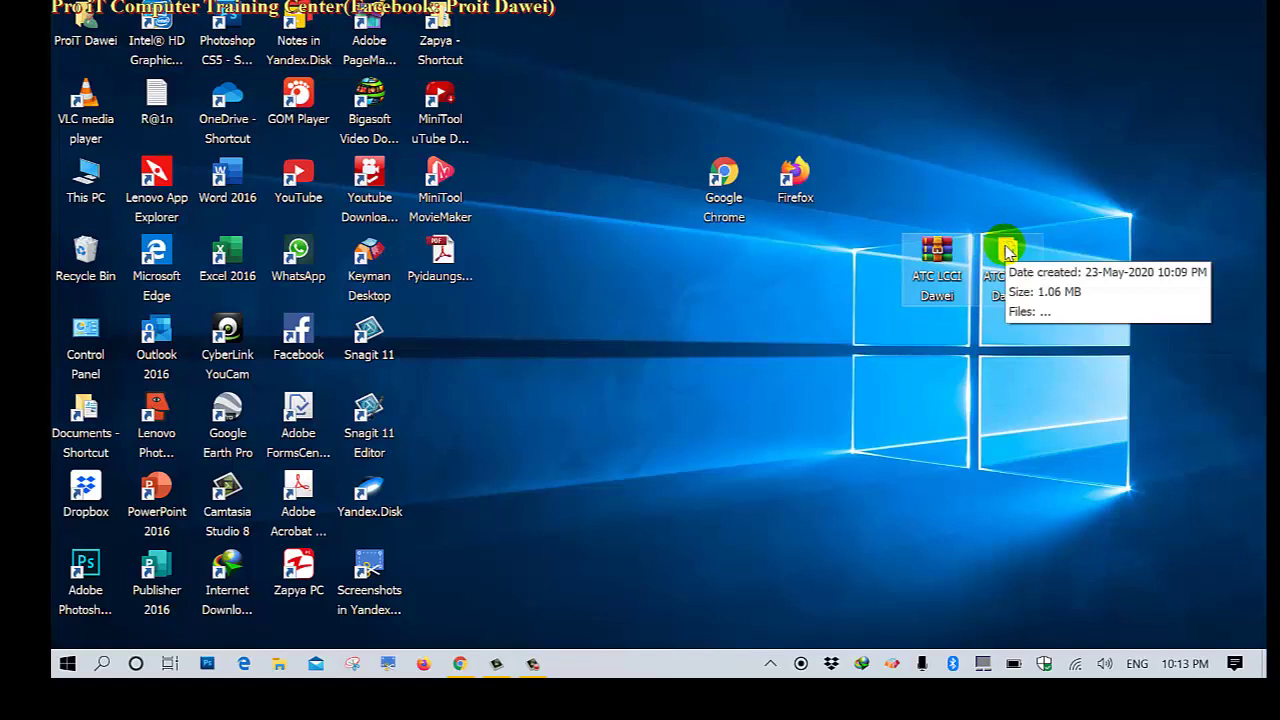
{"action": "left_click", "coordinate": [932, 276]}
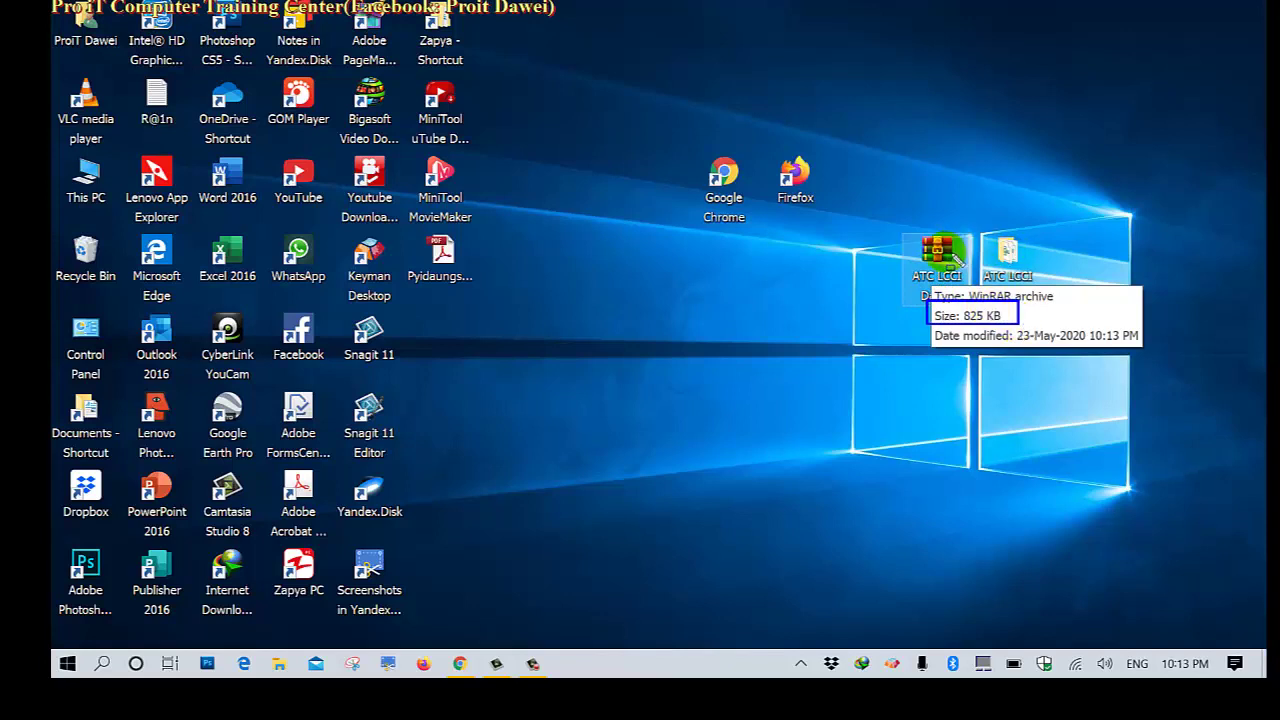
{"action": "left_click", "coordinate": [1005, 262]}
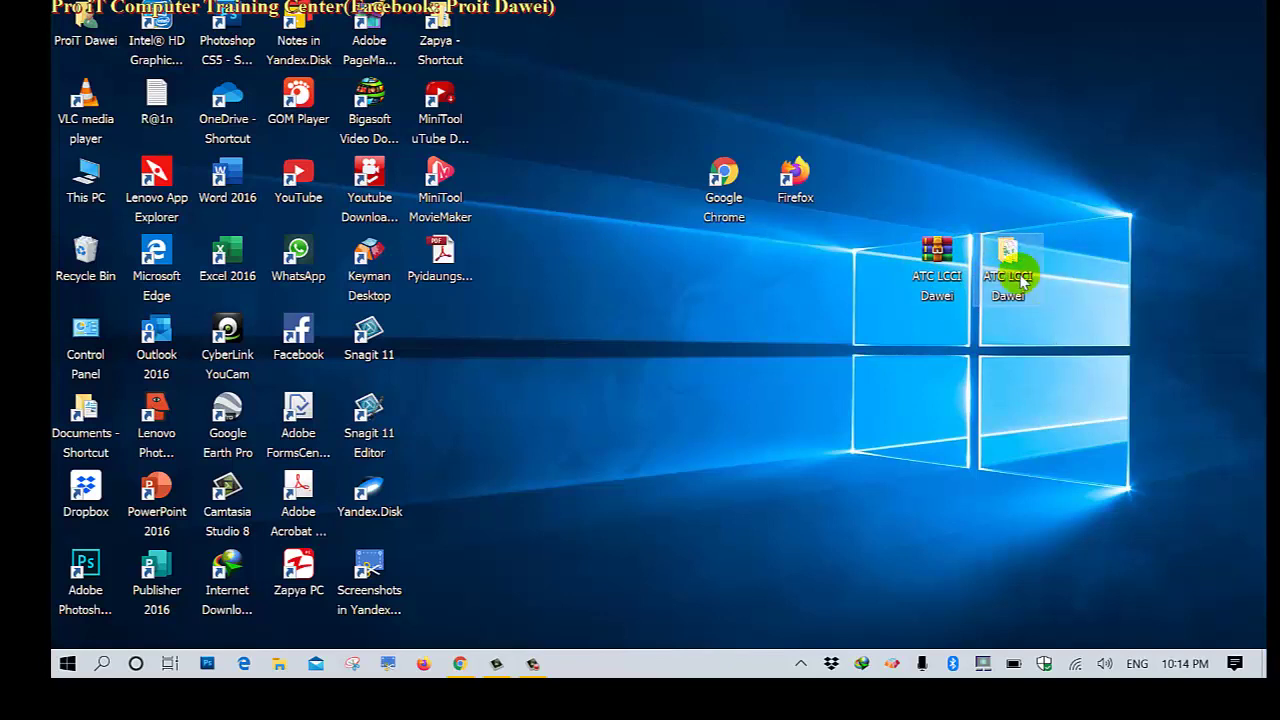
{"action": "mouse_move", "coordinate": [1022, 280]}
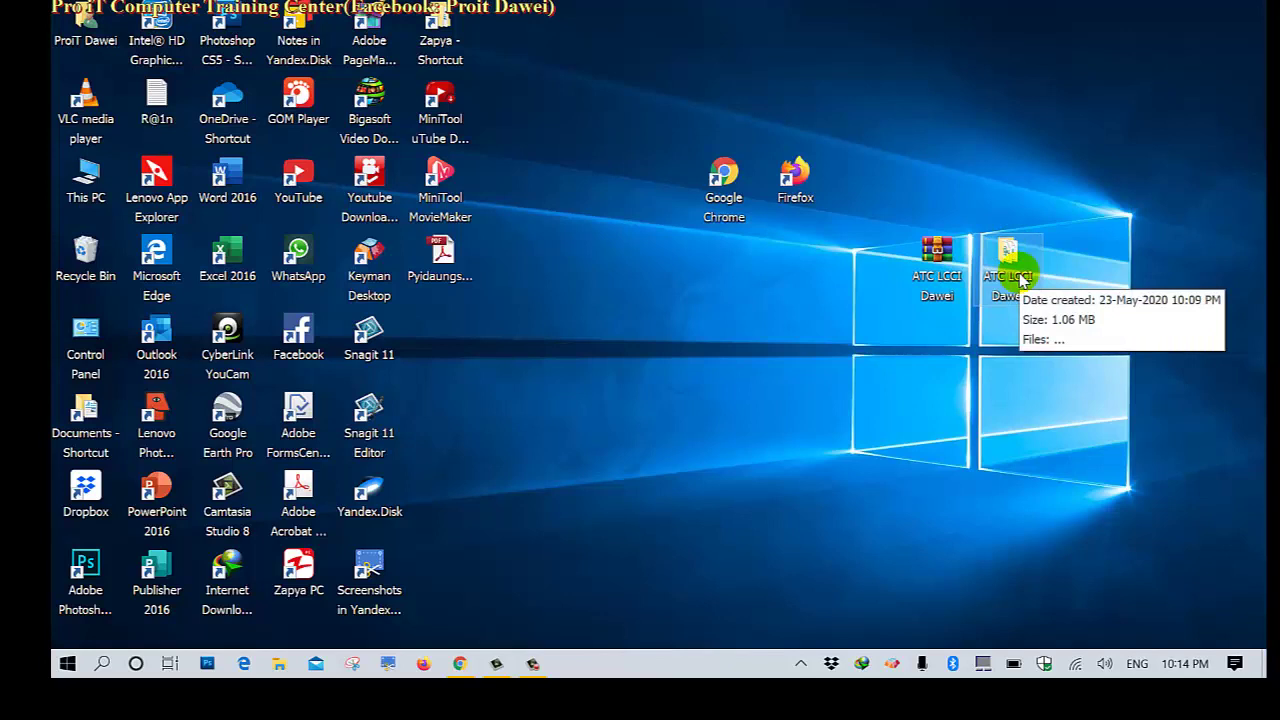
{"action": "left_click_drag", "start_coordinate": [1000, 314], "coordinate": [1125, 326]}
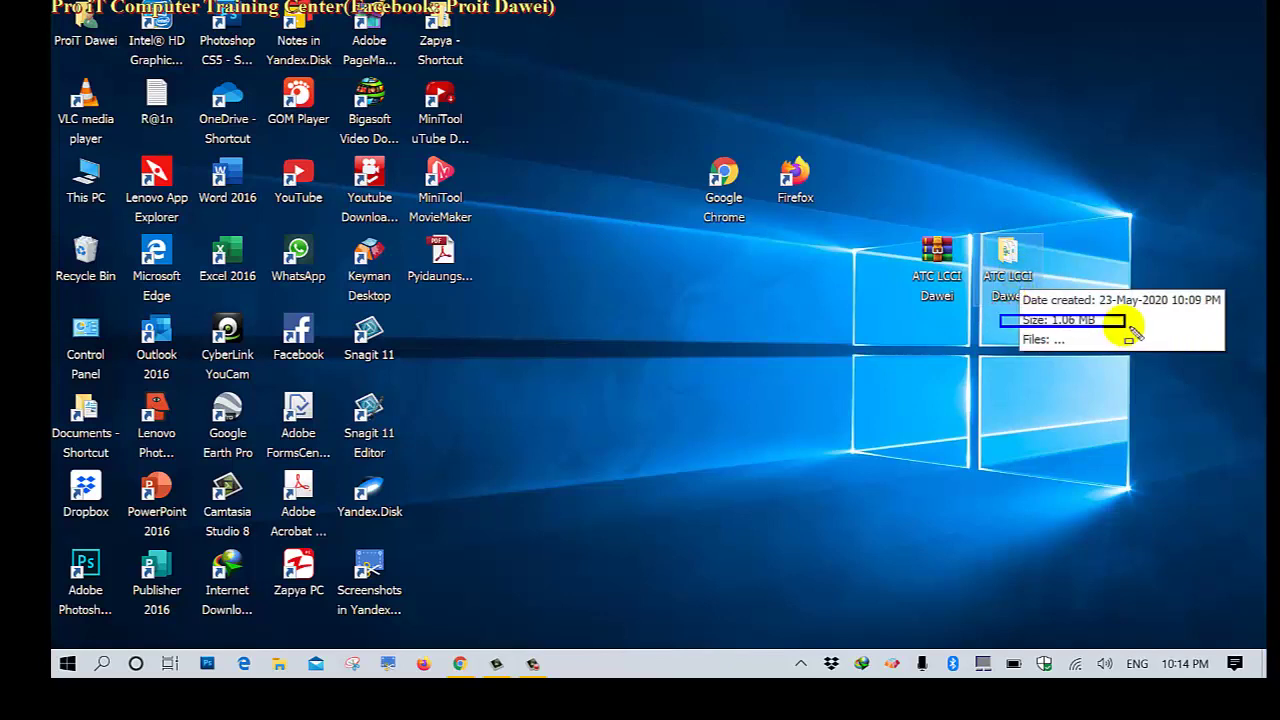
{"action": "key", "text": "Escape"}
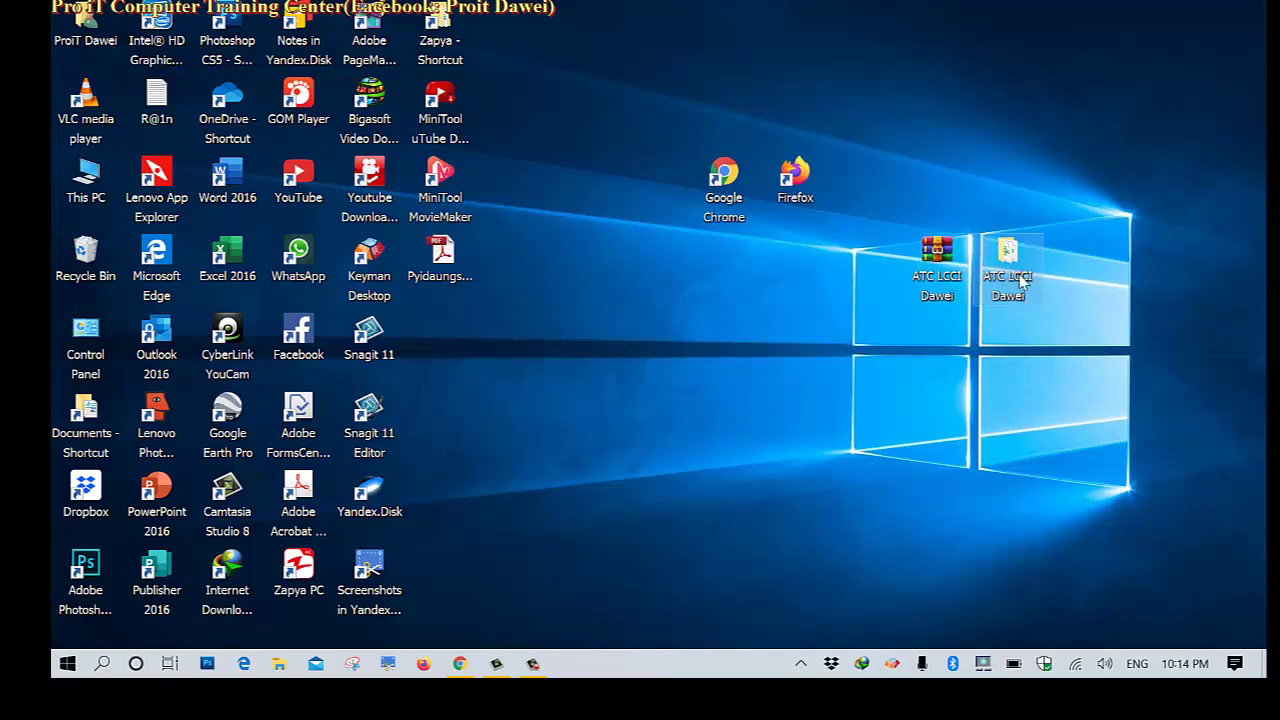
- Check the file type and size in the ATC LCCI Dawei archive's properties, and close them
{"action": "right_click", "coordinate": [937, 256]}
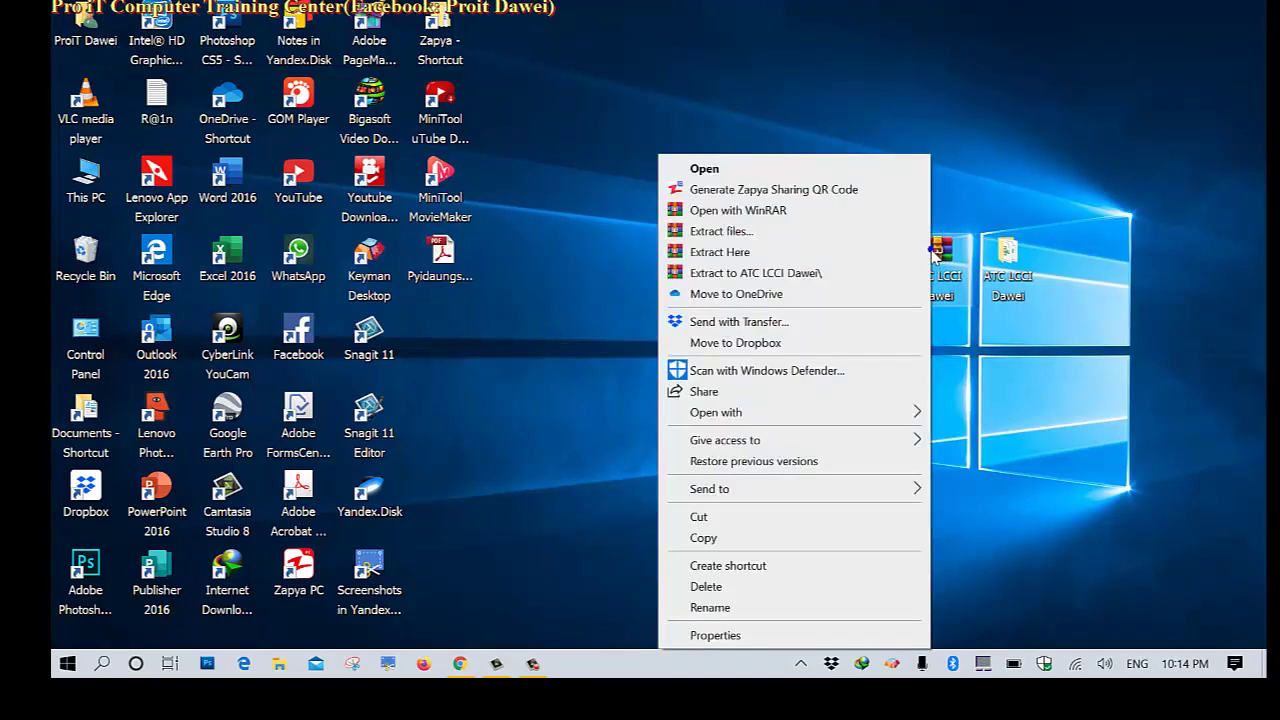
{"action": "left_click", "coordinate": [690, 636]}
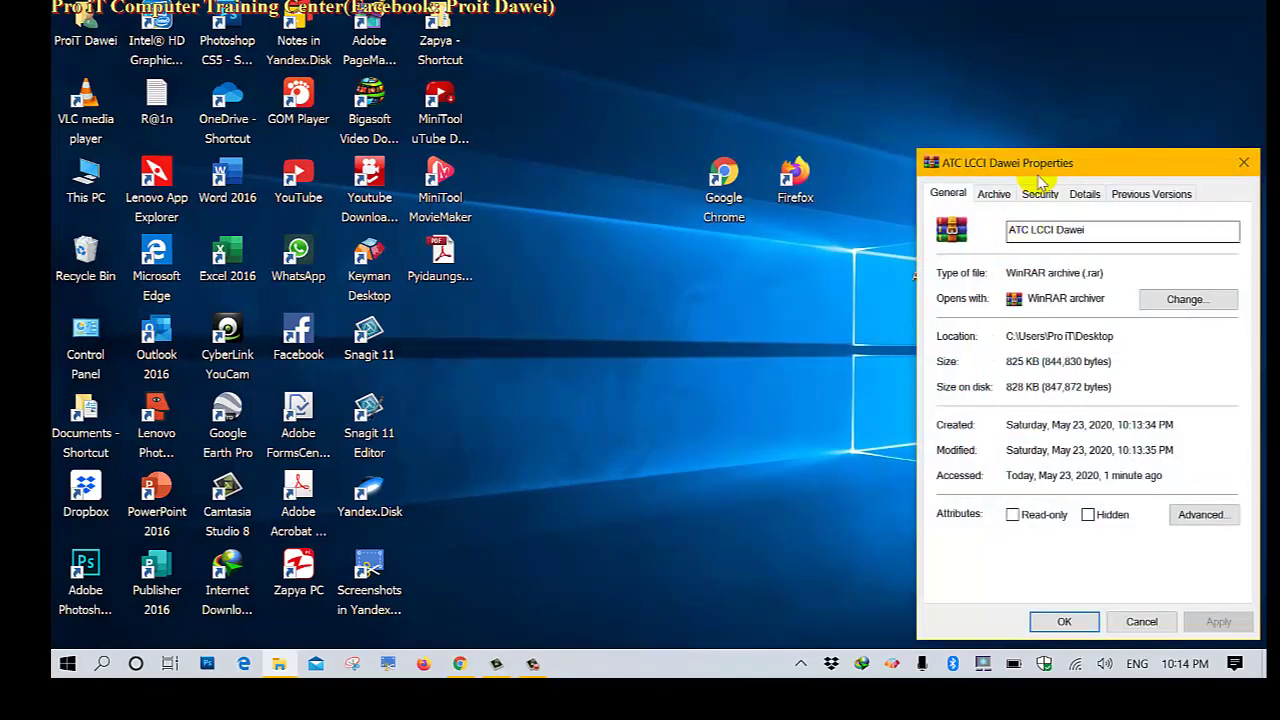
{"action": "left_click_drag", "start_coordinate": [1004, 168], "coordinate": [635, 175]}
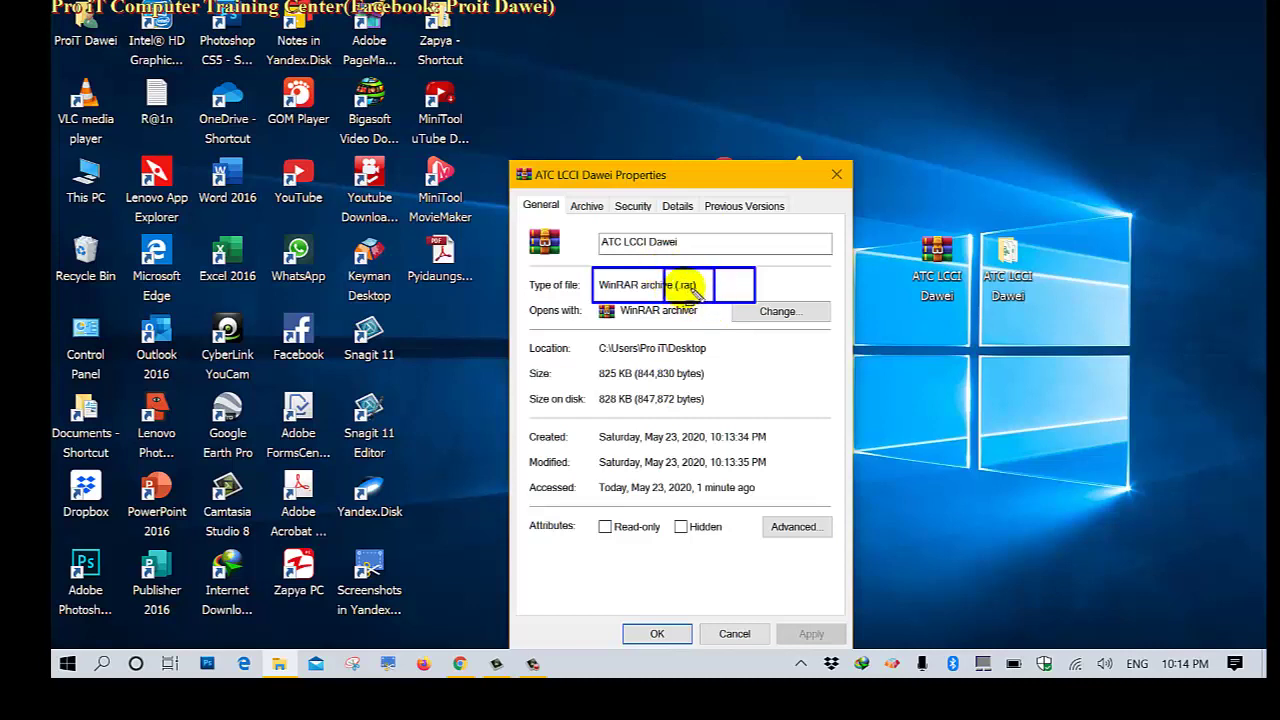
{"action": "left_click", "coordinate": [836, 175]}
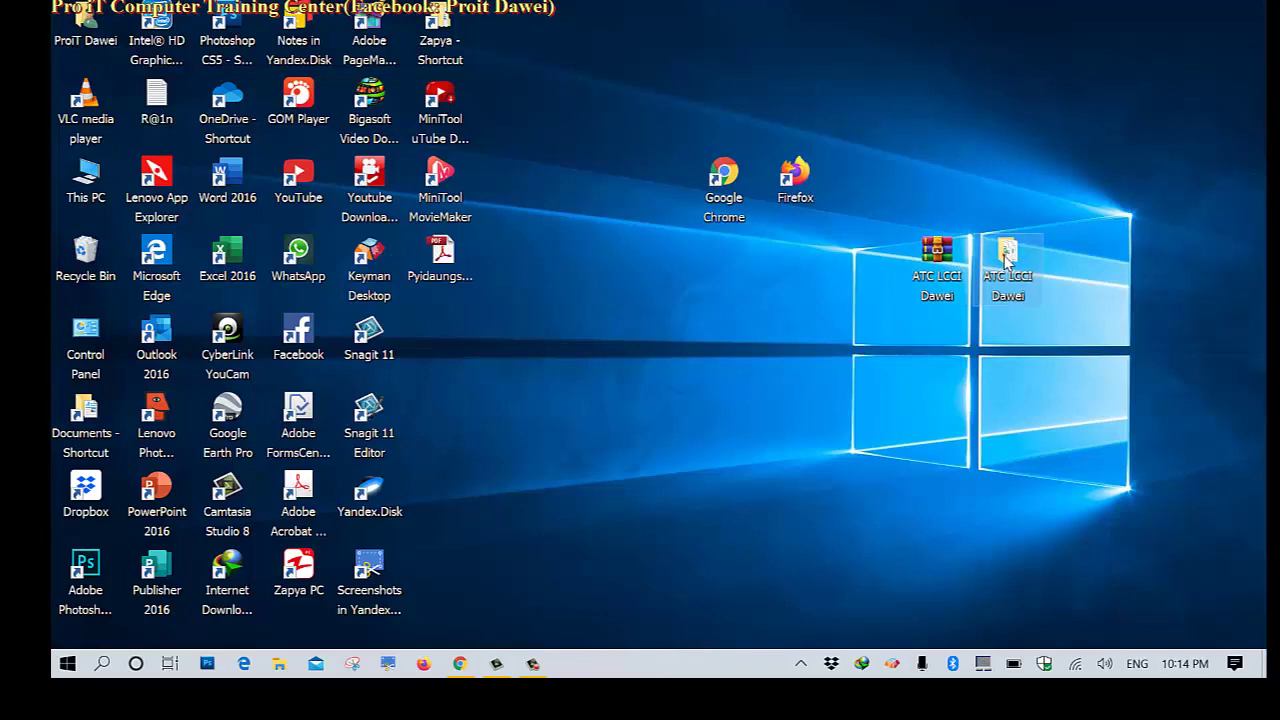
- Remove the original ATC LCCI Dawei folder from the desktop, keeping the RAR archive
{"action": "left_click_drag", "start_coordinate": [1006, 258], "coordinate": [927, 275]}
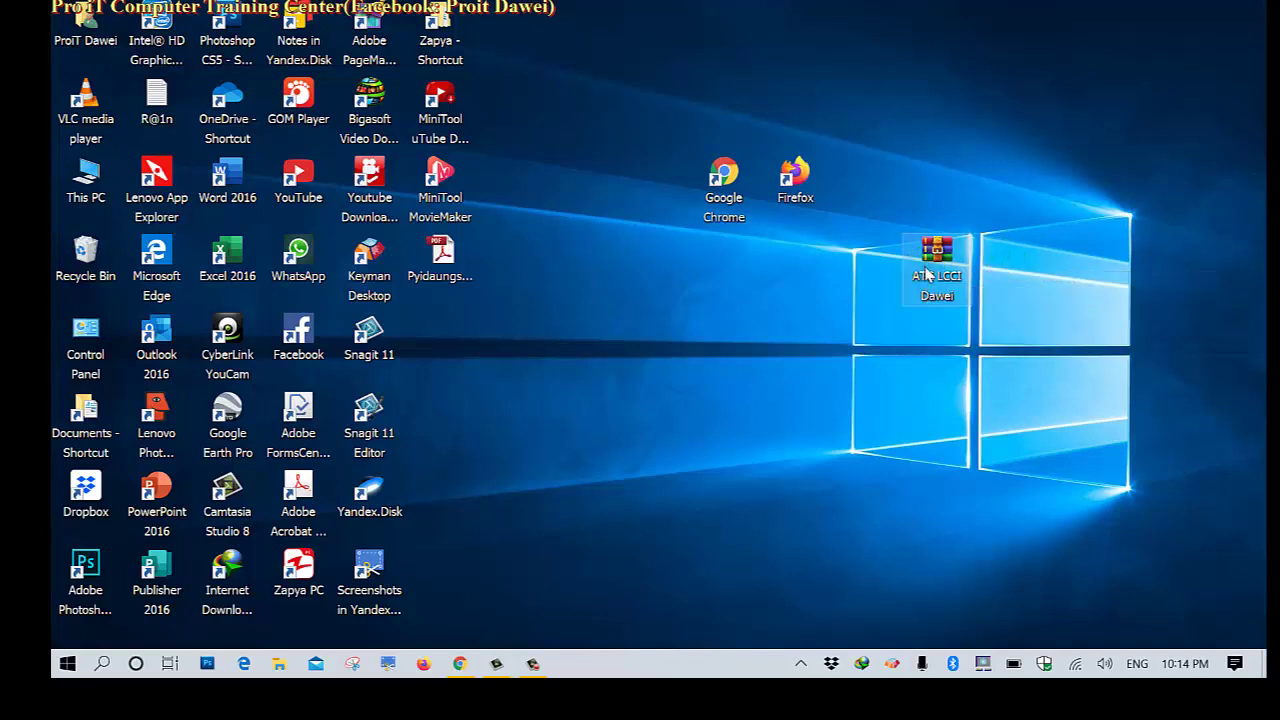
{"action": "left_click", "coordinate": [938, 250]}
{"action": "right_click", "coordinate": [938, 253]}
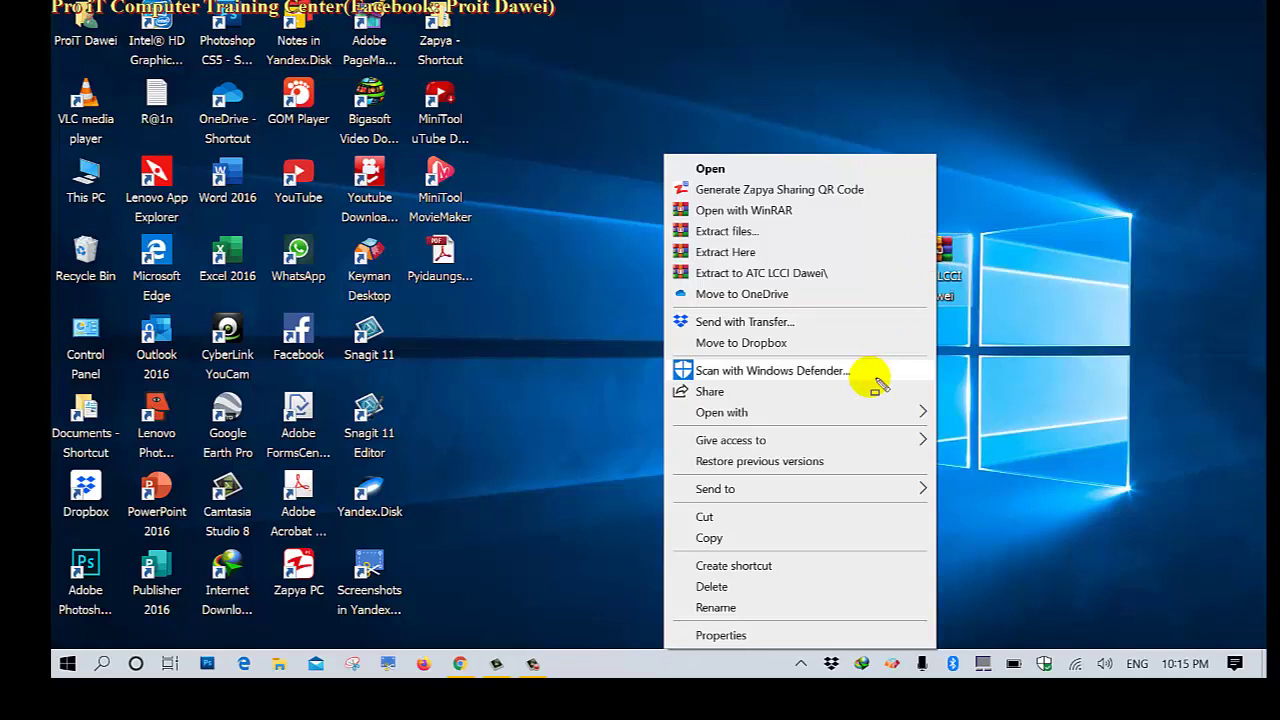
{"action": "mouse_move", "coordinate": [646, 256]}
{"action": "left_mouse_down"}
{"action": "mouse_move", "coordinate": [900, 282]}
{"action": "mouse_move", "coordinate": [880, 287]}
{"action": "left_mouse_up"}
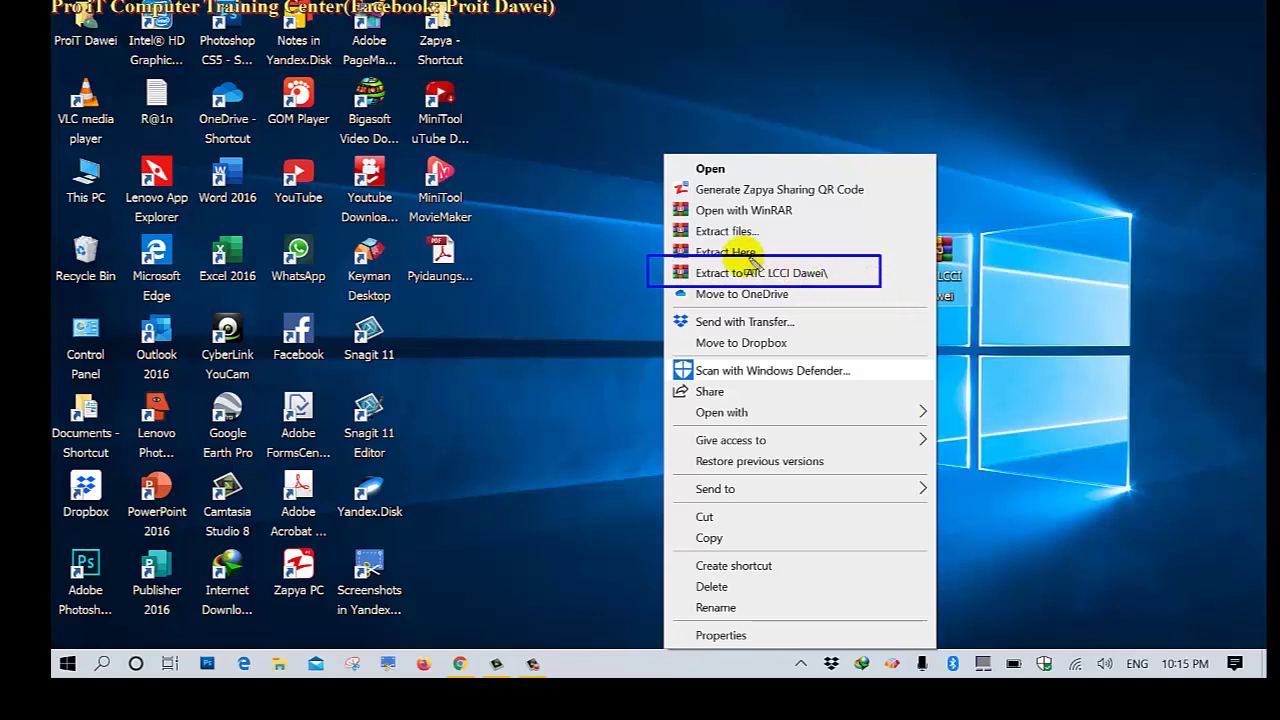
{"action": "left_click_drag", "start_coordinate": [742, 256], "coordinate": [840, 288]}
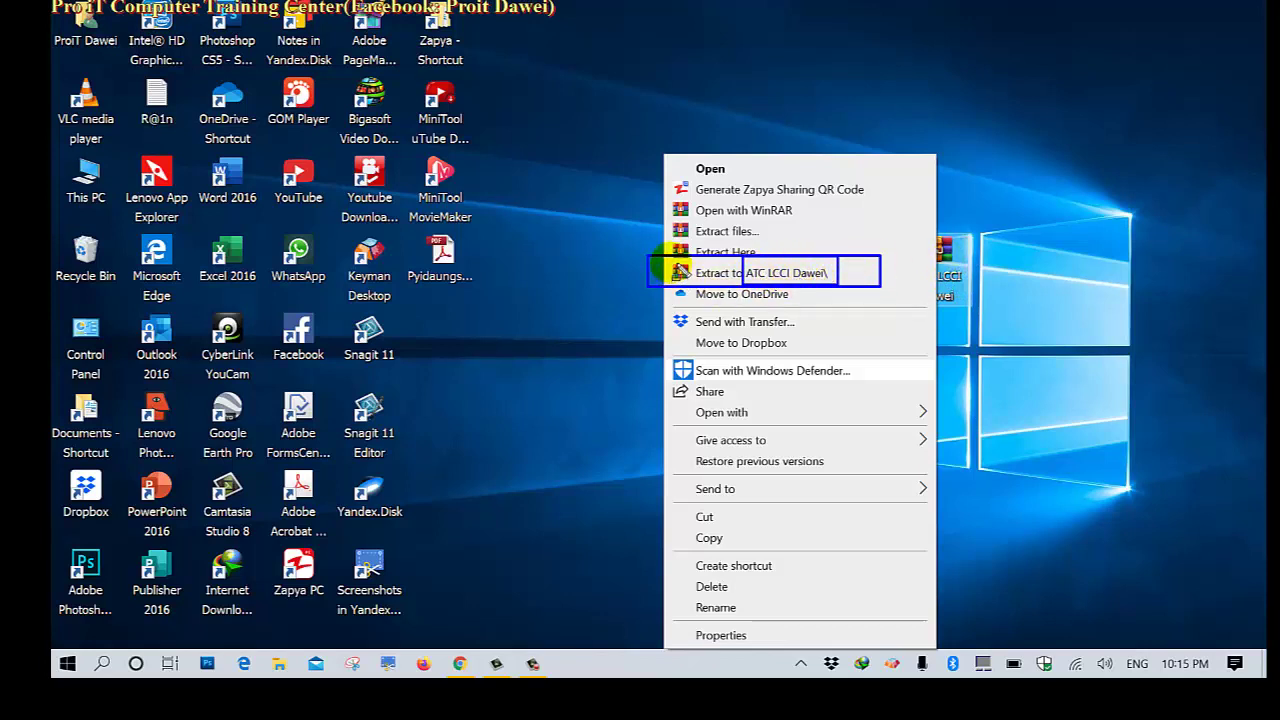
{"action": "left_click", "coordinate": [797, 276]}
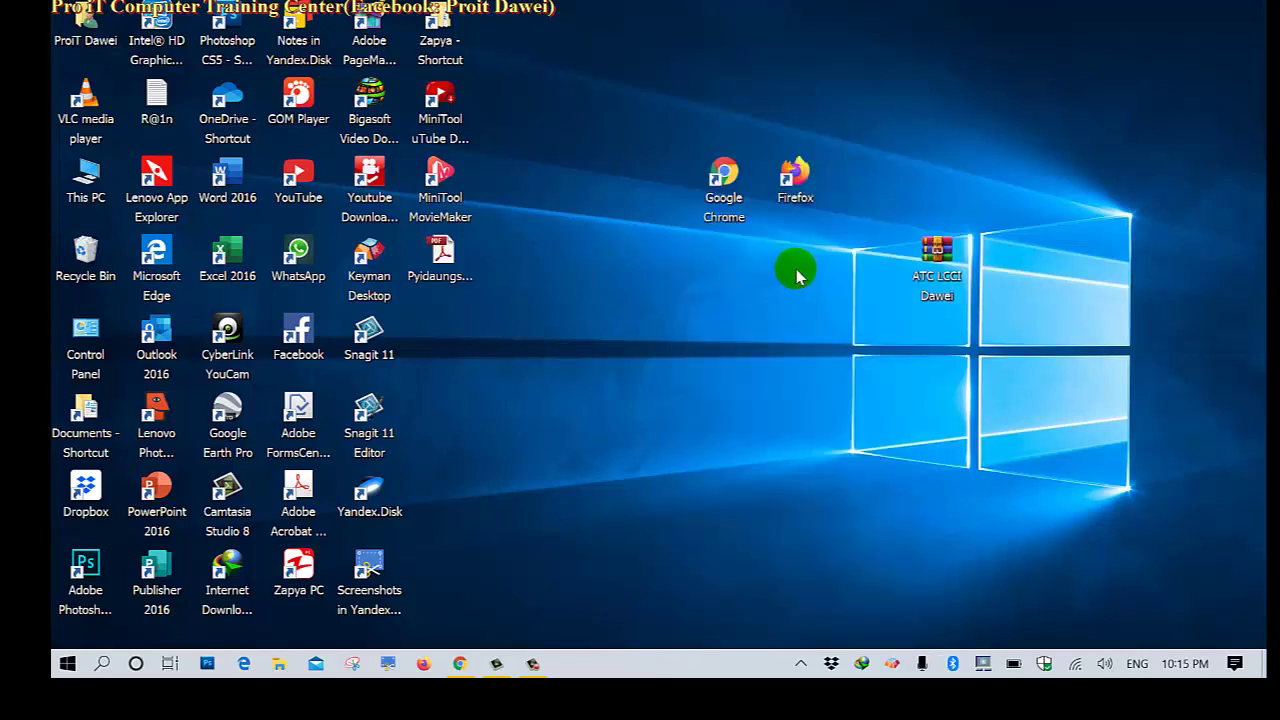
{"action": "right_click", "coordinate": [935, 278]}
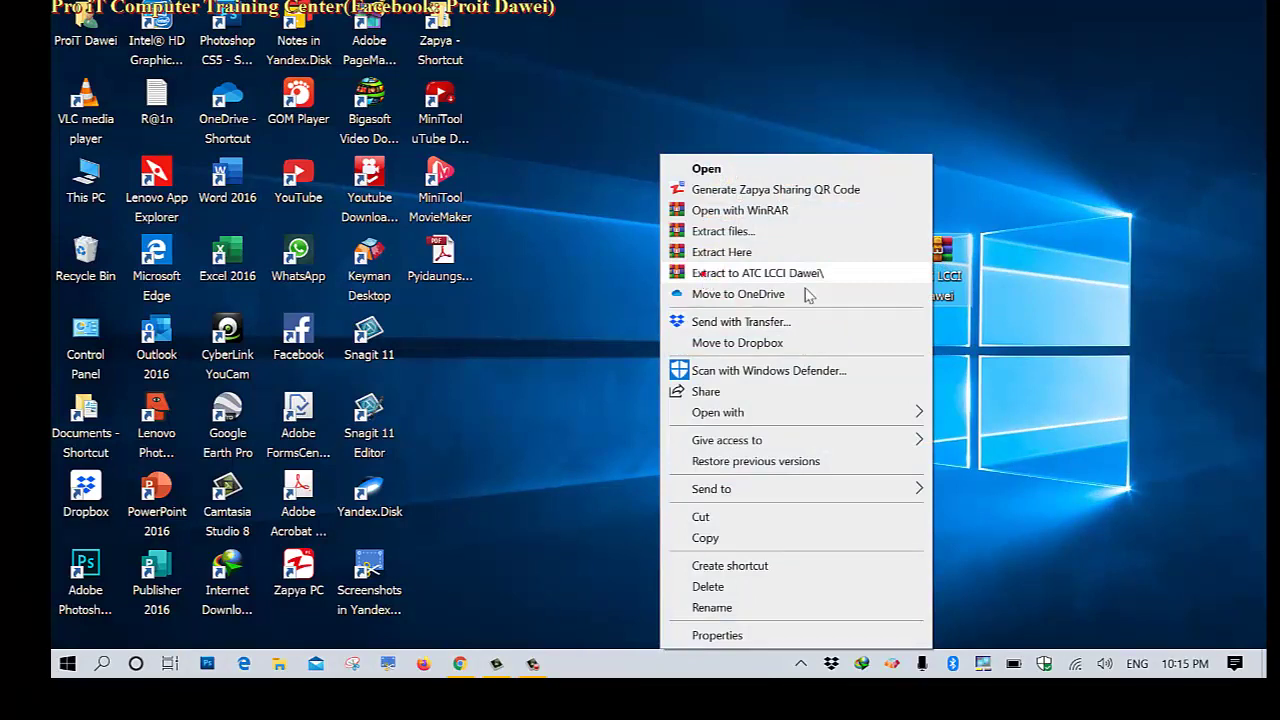
{"action": "left_click", "coordinate": [1012, 309]}
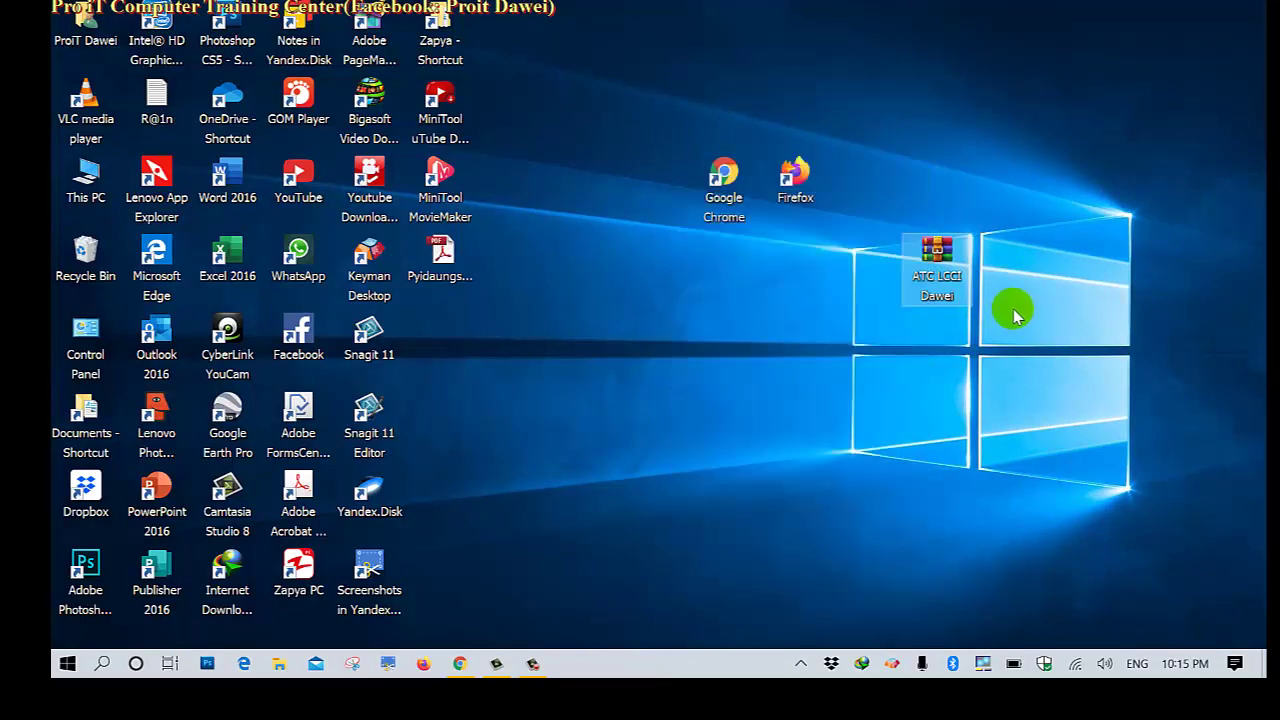
- Open the ATC LCCI Dawei archive to view its contents, and close it again
{"action": "double_click", "coordinate": [932, 262]}
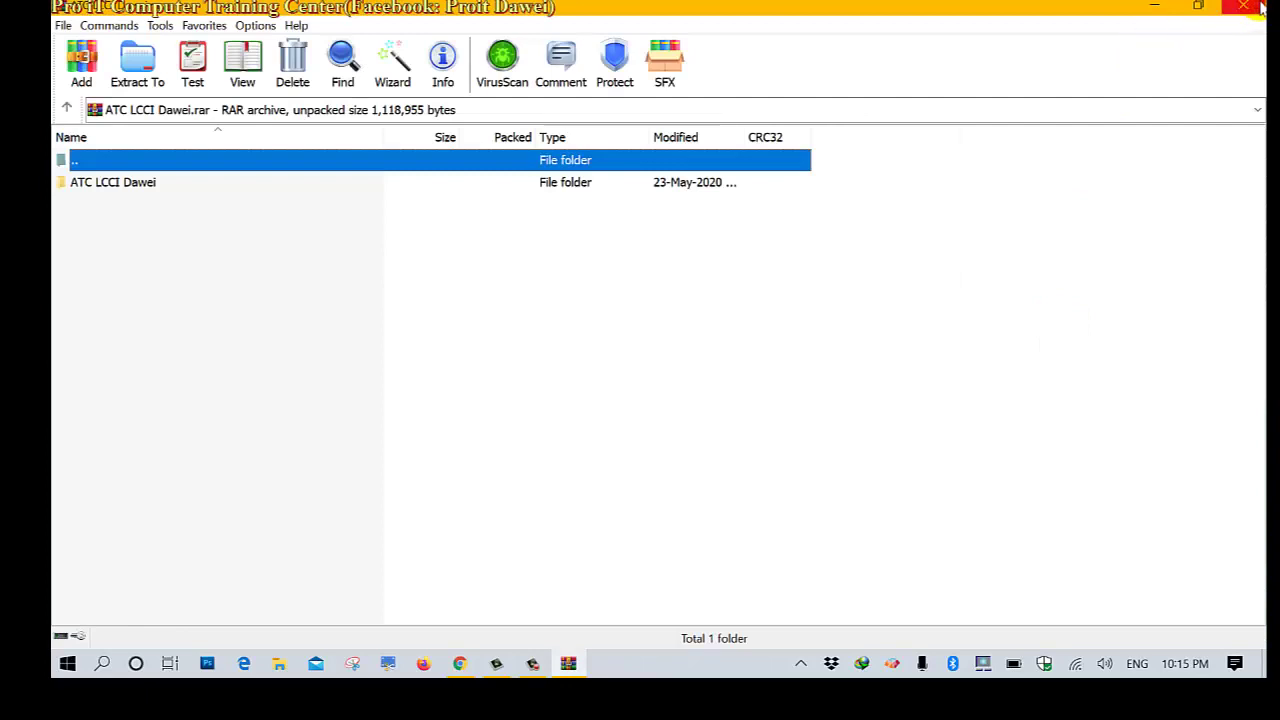
{"action": "left_click", "coordinate": [1261, 7]}
{"action": "left_click", "coordinate": [914, 292]}
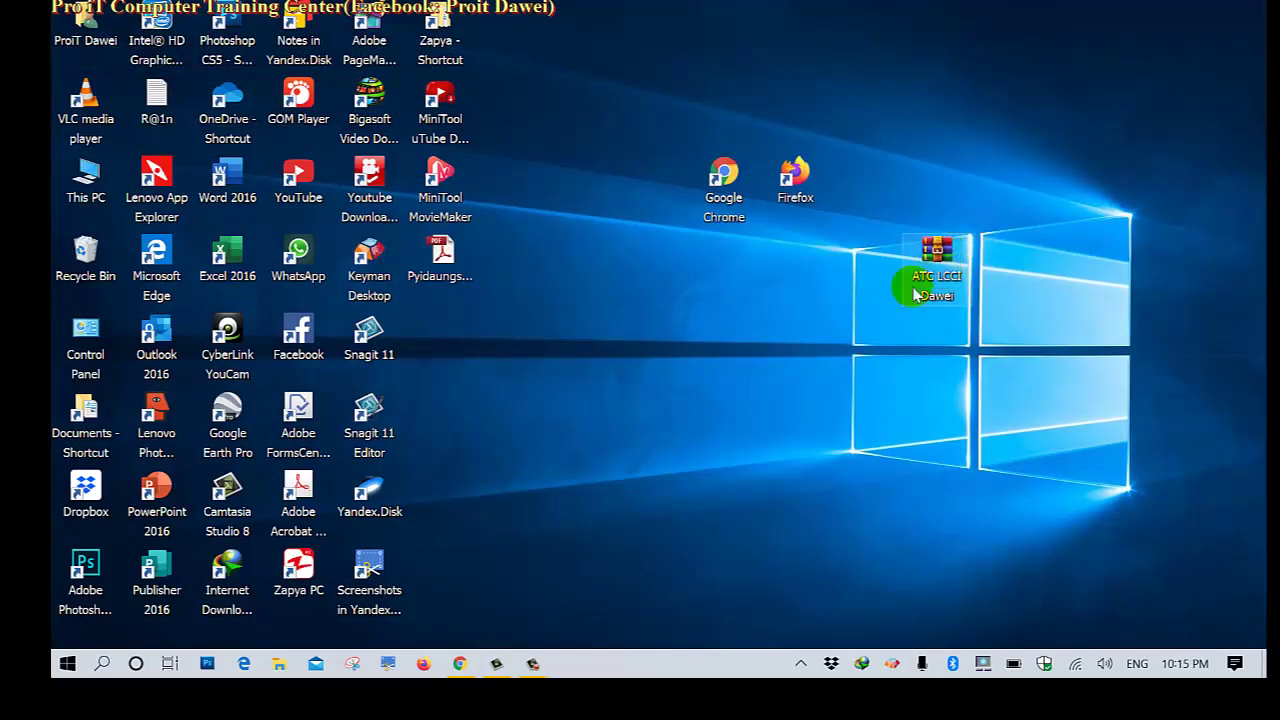
- Extract the RAR archive on the desktop into a folder named ATC LCCI Dawei
{"action": "left_click", "coordinate": [927, 282]}
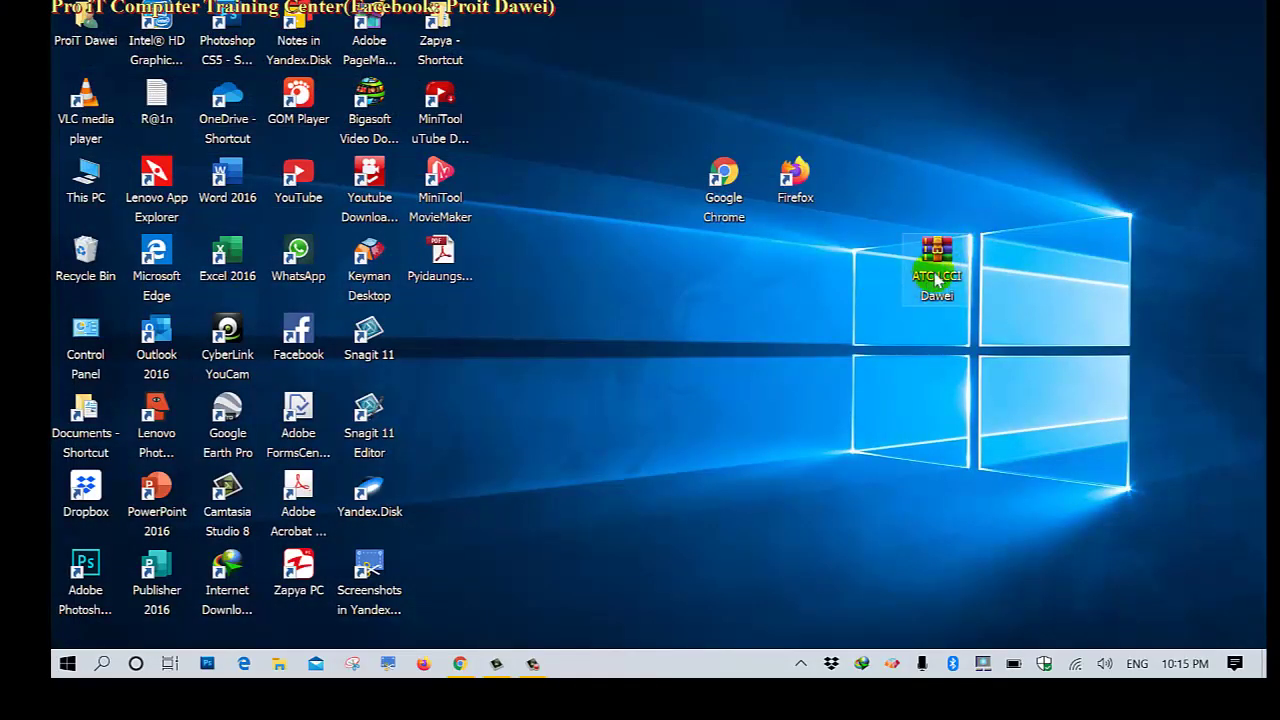
{"action": "right_click", "coordinate": [940, 265]}
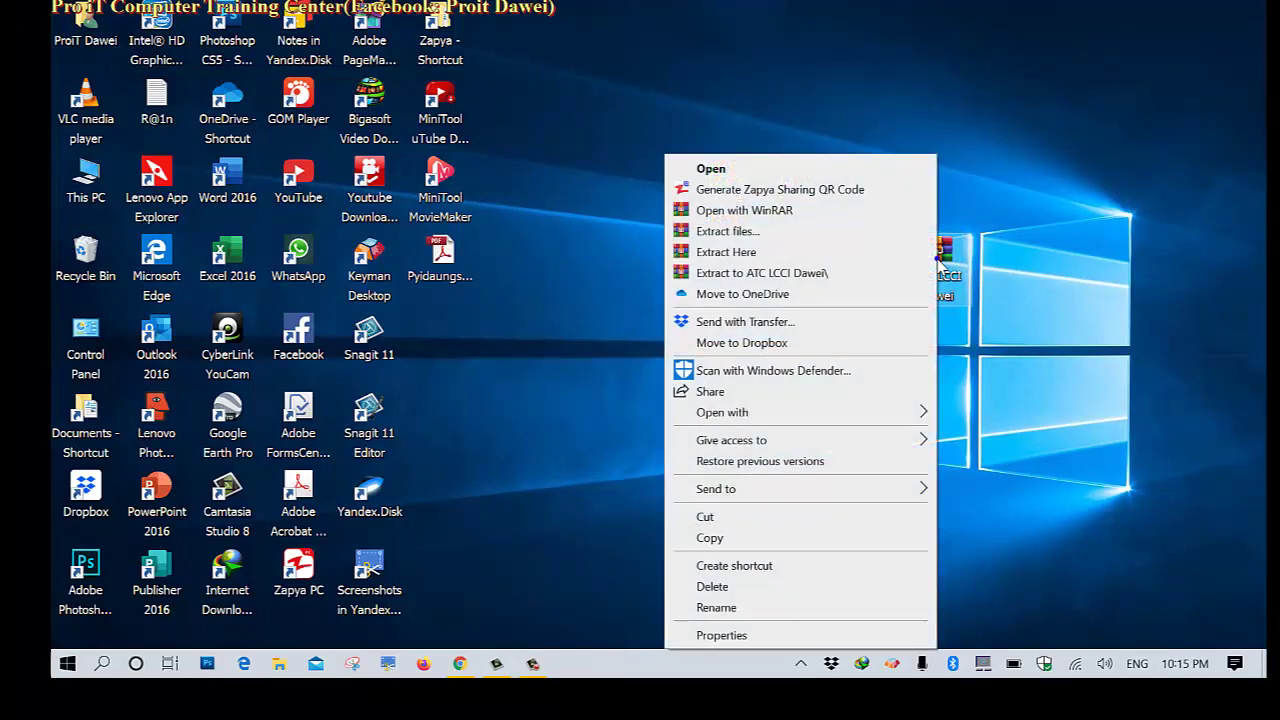
{"action": "left_click", "coordinate": [737, 275]}
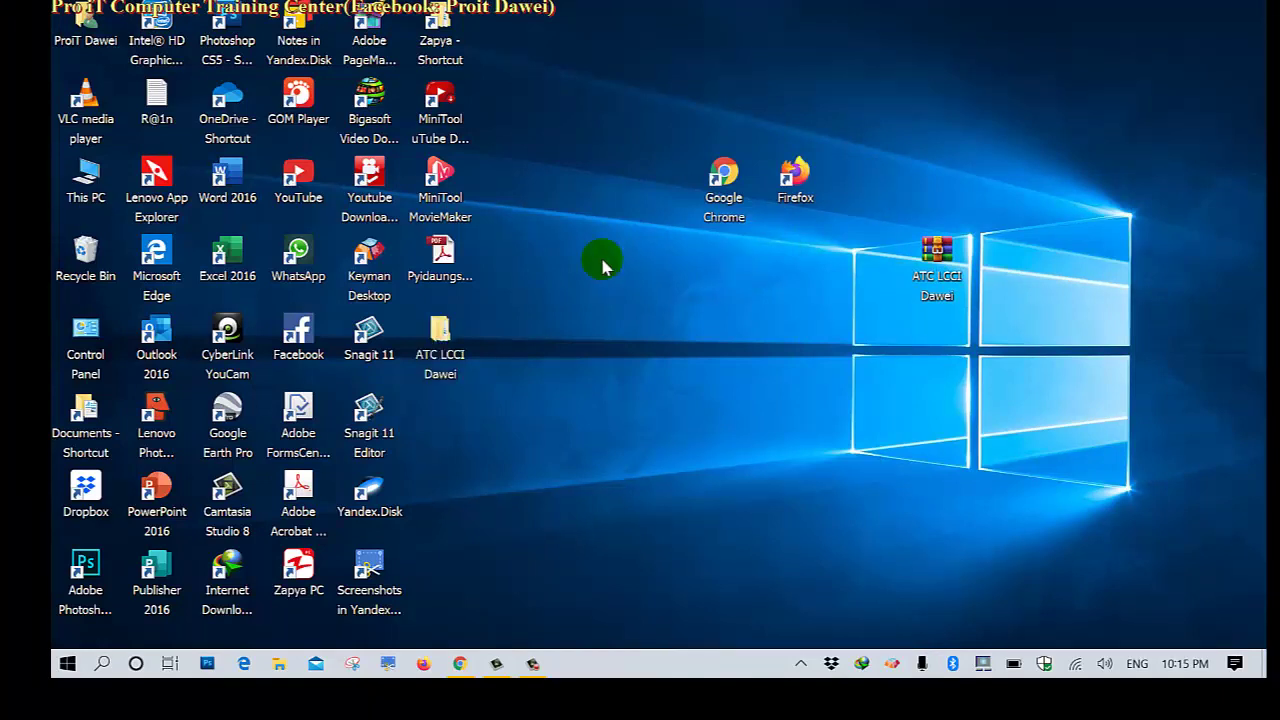
- Move the extracted ATC LCCI Dawei folder next to the RAR archive on the desktop and review the archive's extraction options
{"action": "left_click_drag", "start_coordinate": [432, 338], "coordinate": [858, 262]}
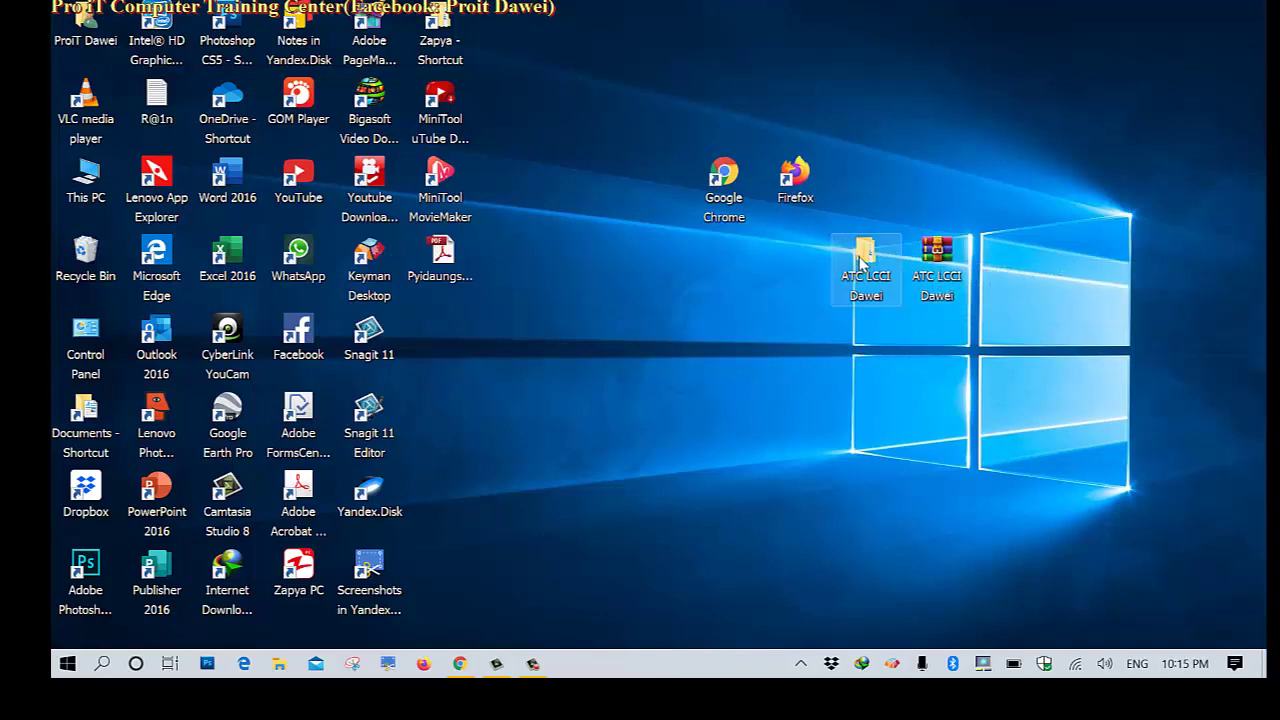
{"action": "right_click", "coordinate": [941, 250]}
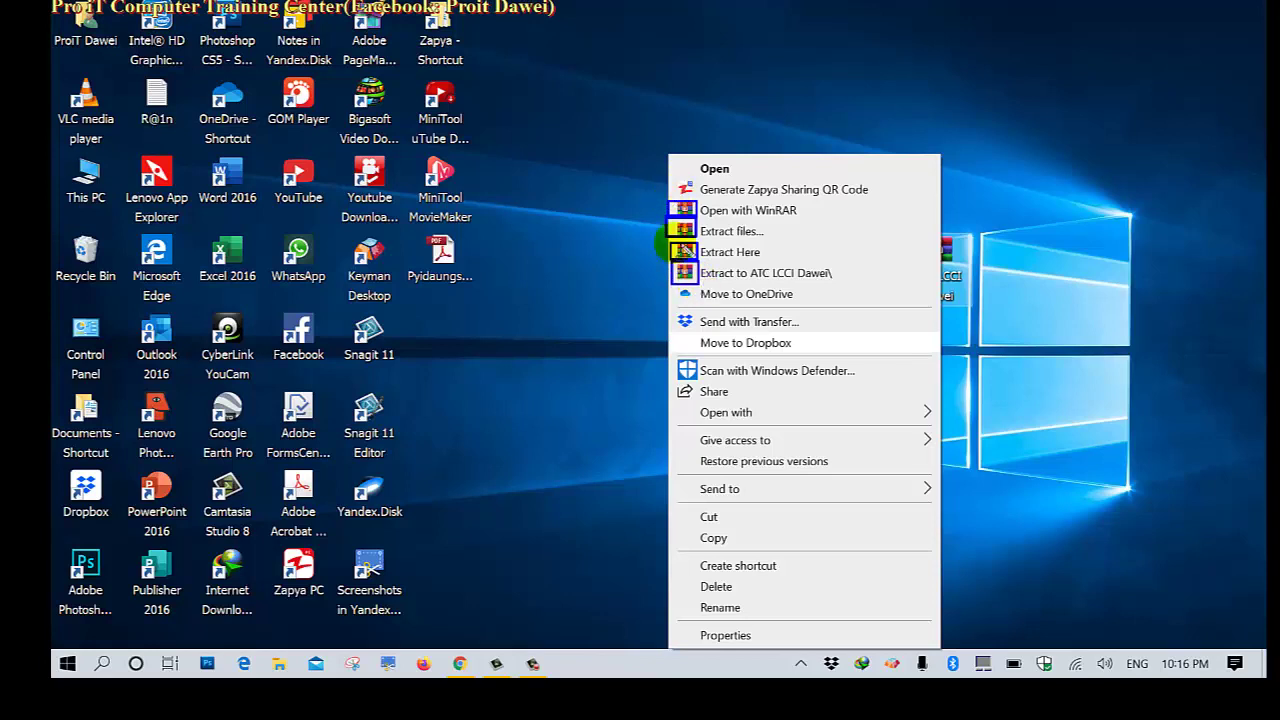
{"action": "left_click", "coordinate": [1112, 292]}
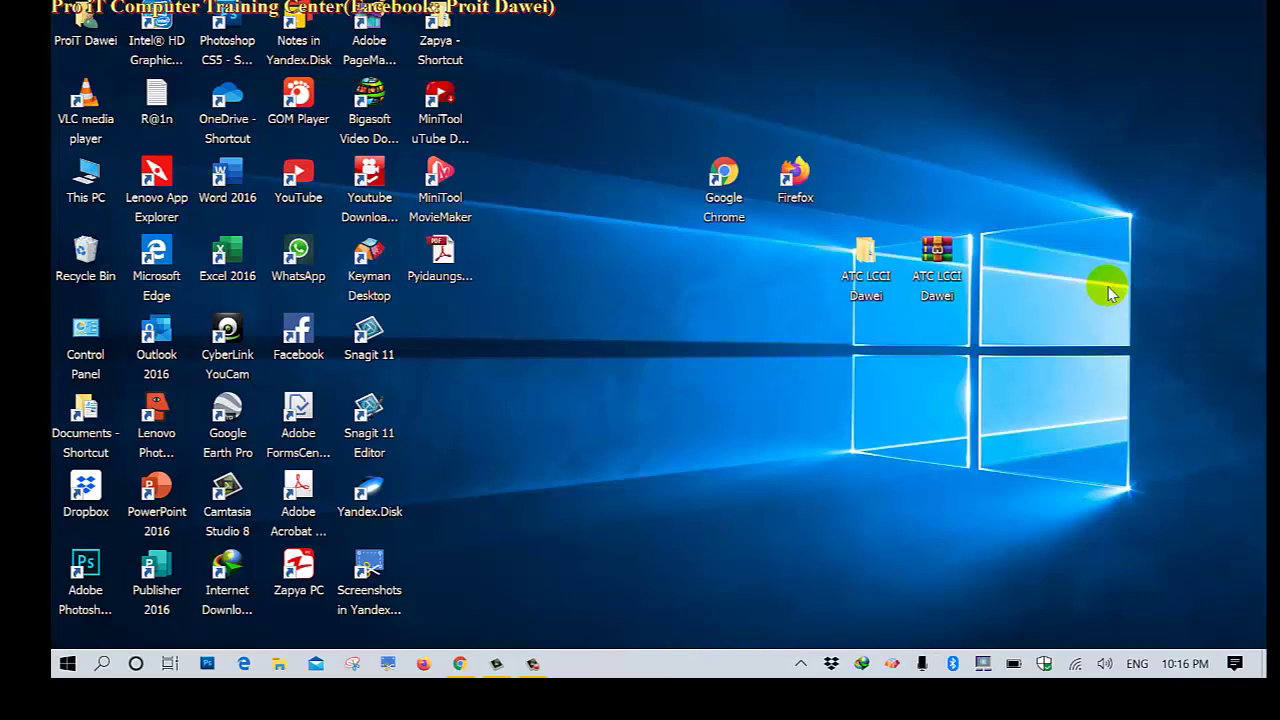
{"action": "left_click", "coordinate": [940, 280]}
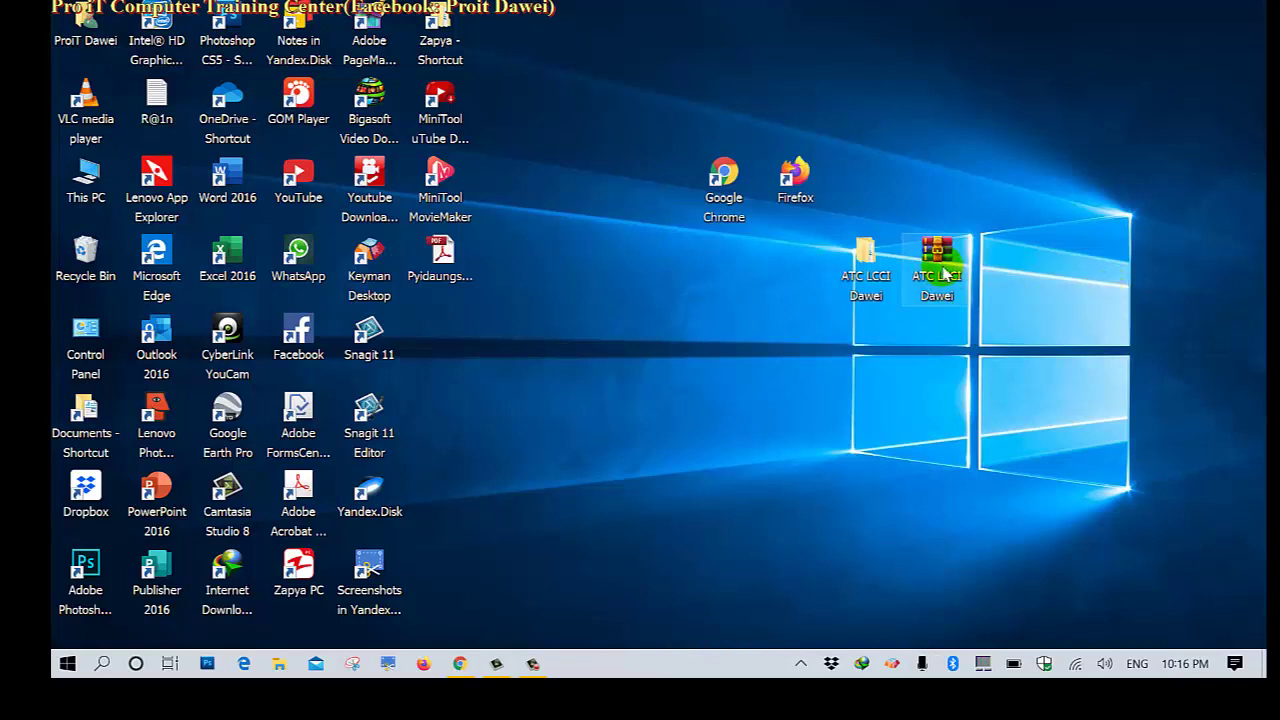
{"action": "left_click", "coordinate": [985, 293]}
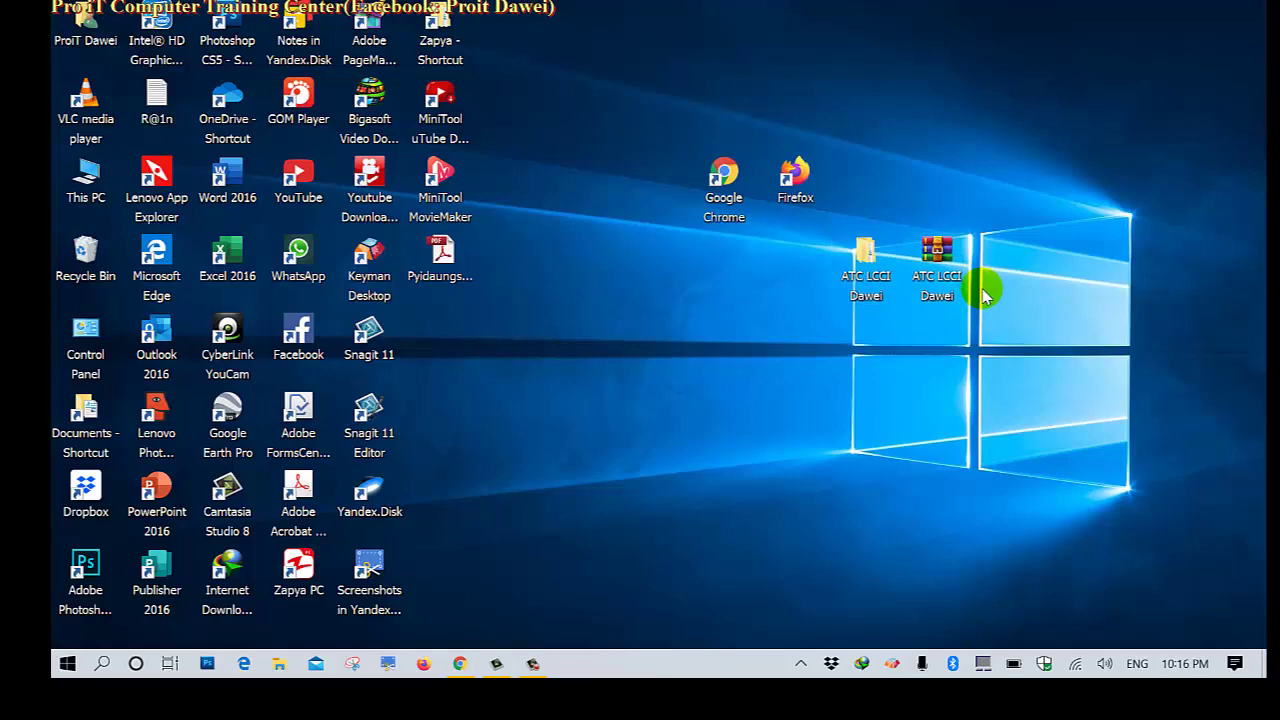
- Switch to Google Chrome, maximize its window, and open Google Drive
{"action": "left_click", "coordinate": [714, 182]}
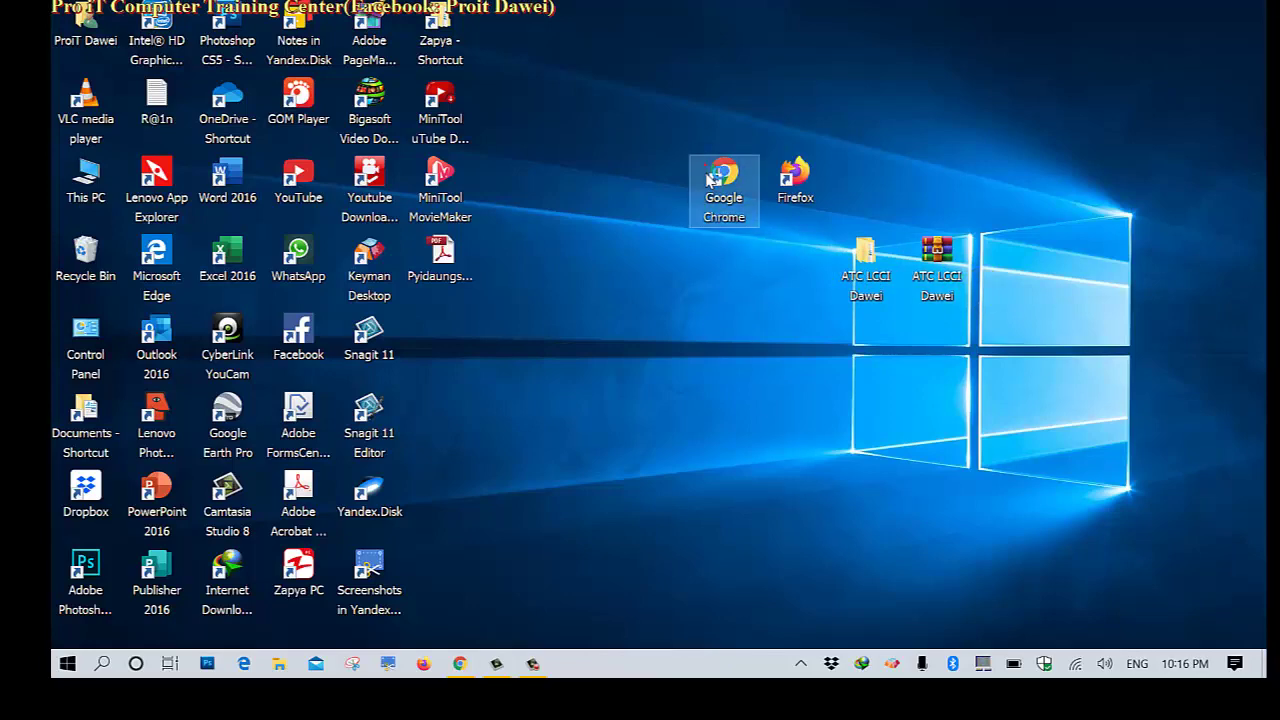
{"action": "double_click", "coordinate": [712, 180]}
{"action": "left_click", "coordinate": [812, 31]}
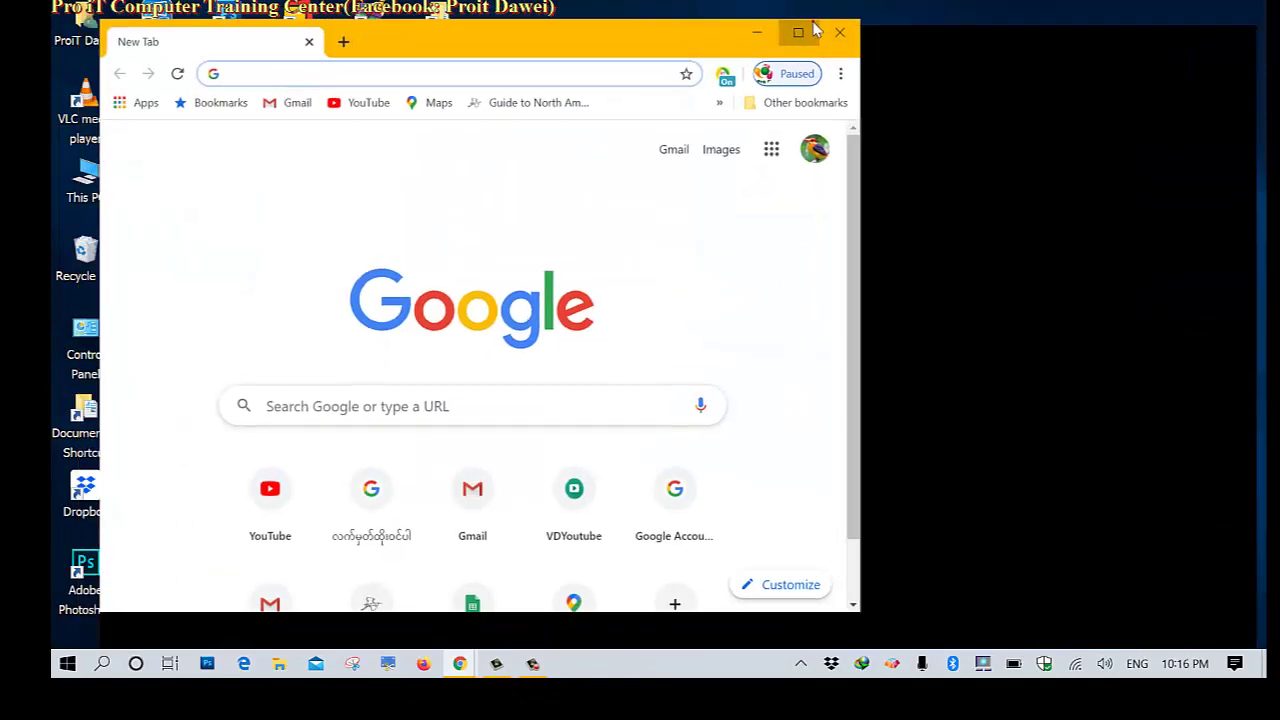
{"action": "left_click", "coordinate": [1172, 124]}
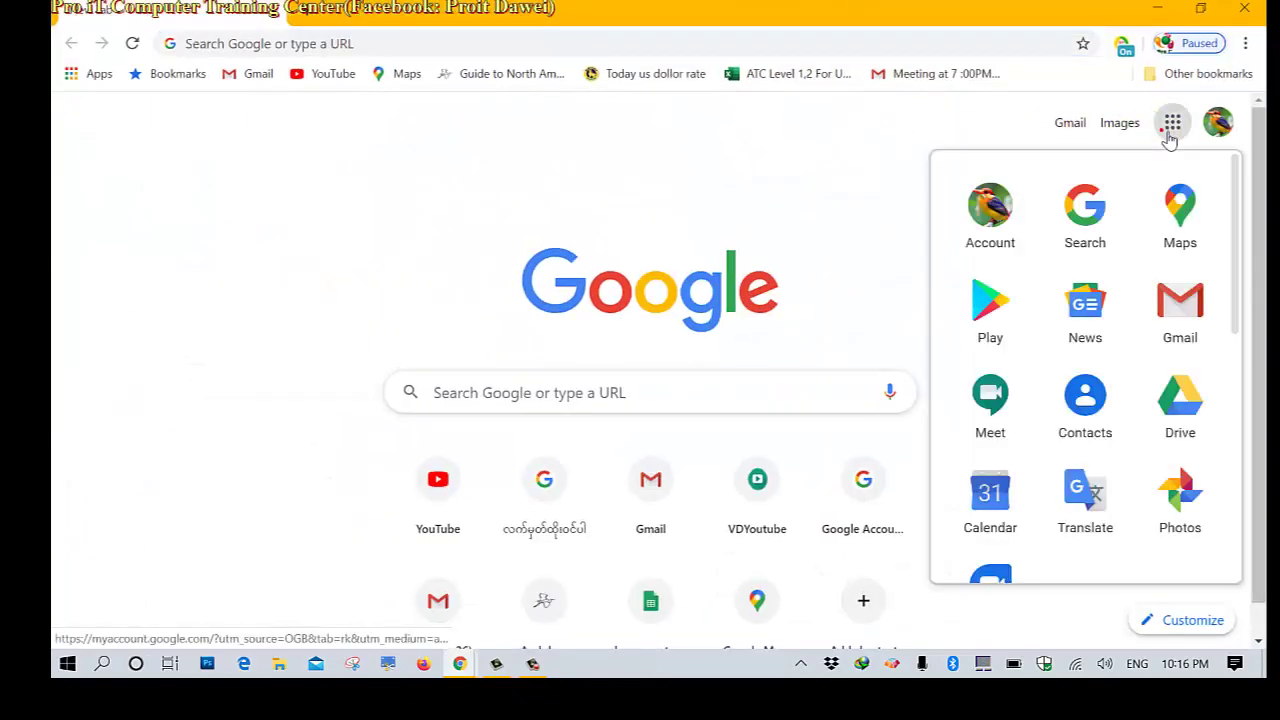
{"action": "left_click", "coordinate": [1198, 416]}
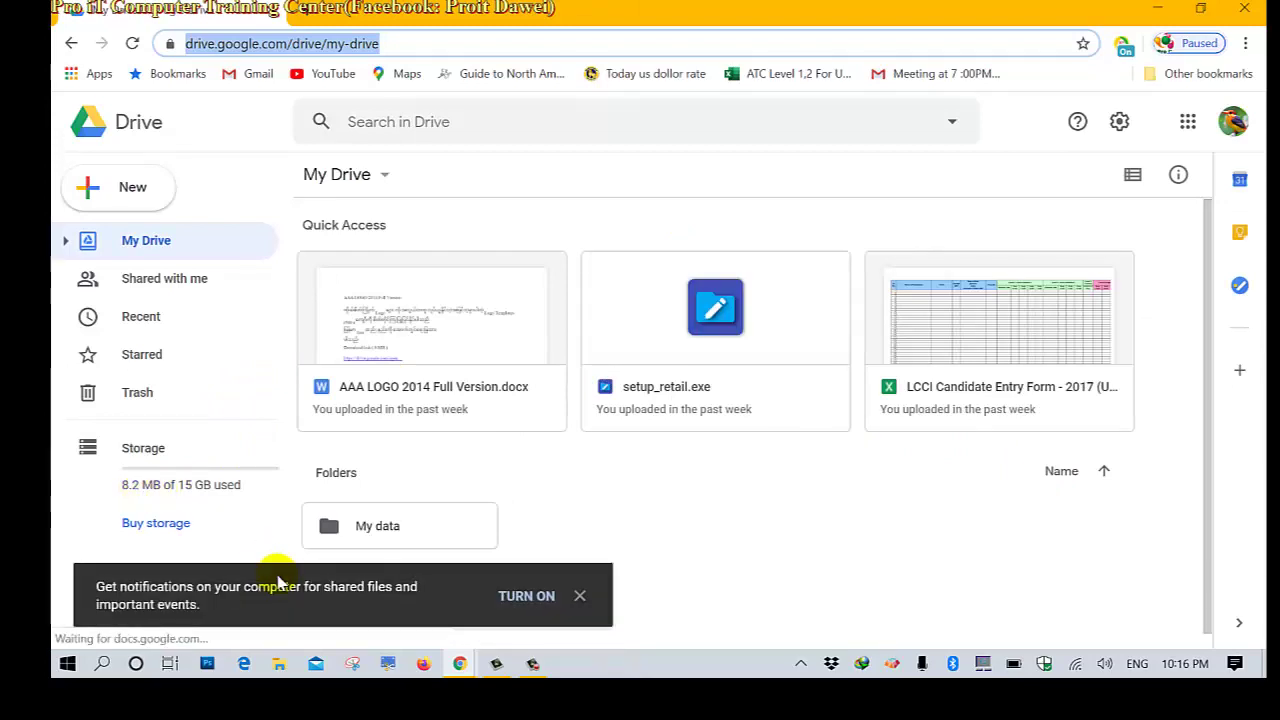
- Check the storage usage in Google Drive, look inside the My data folder, and return to My Drive
{"action": "left_click_drag", "start_coordinate": [103, 466], "coordinate": [268, 511]}
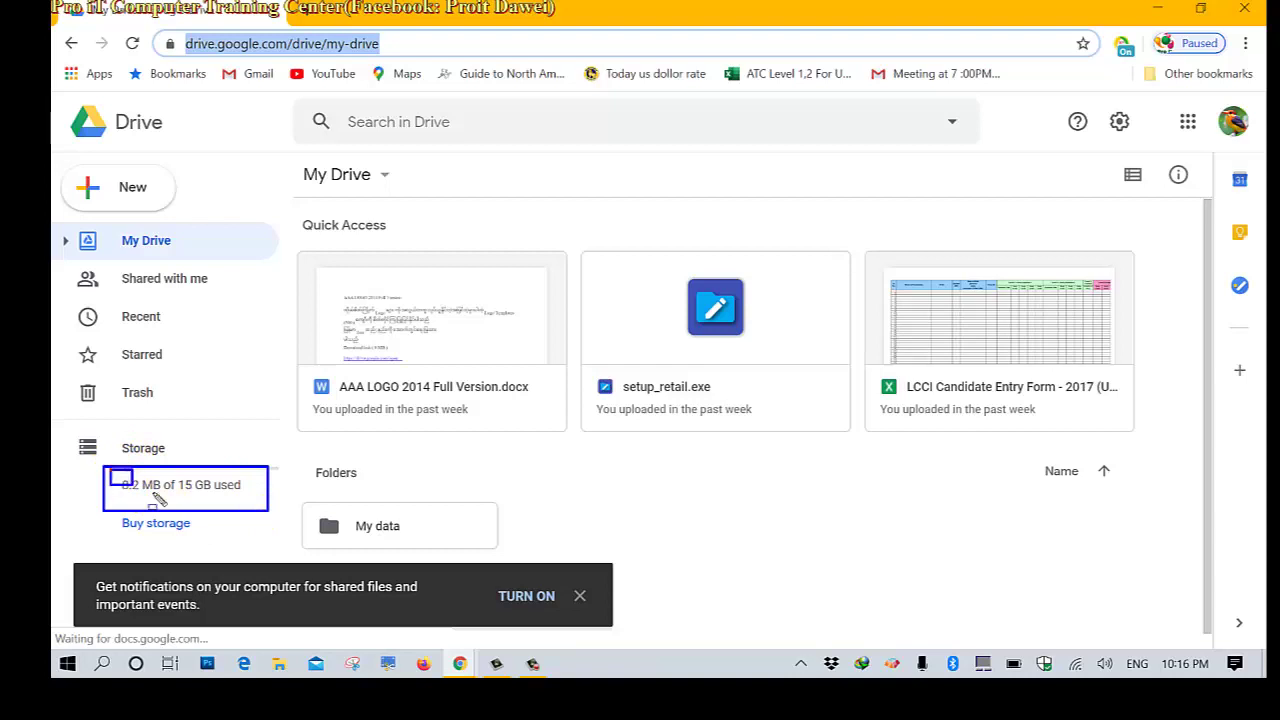
{"action": "left_click_drag", "start_coordinate": [154, 494], "coordinate": [172, 500]}
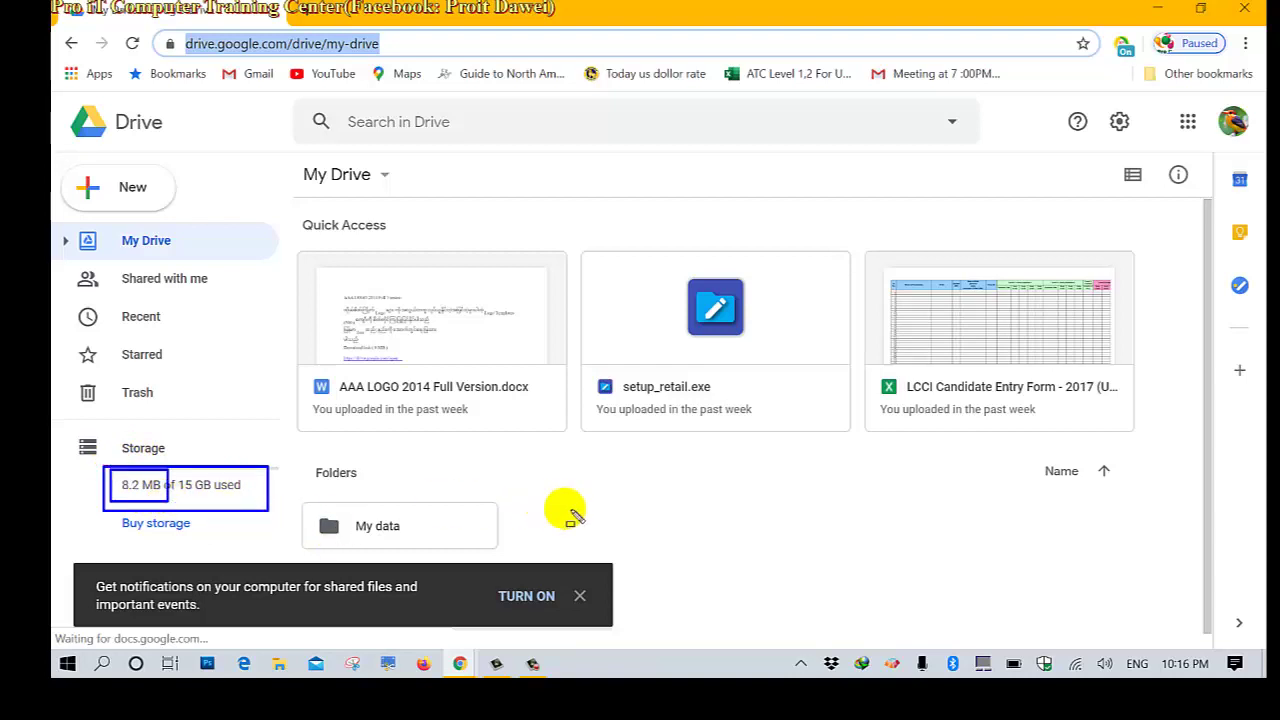
{"action": "left_click", "coordinate": [380, 527]}
{"action": "double_click", "coordinate": [380, 527]}
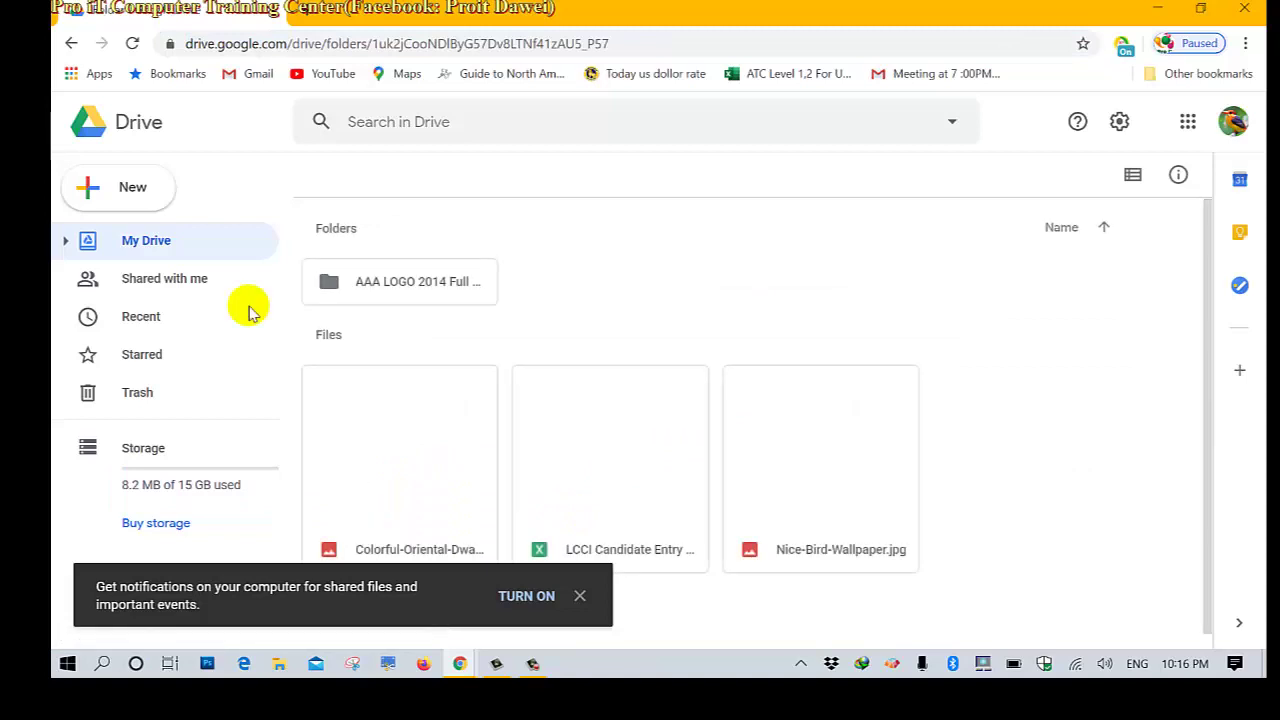
{"action": "left_click", "coordinate": [68, 44]}
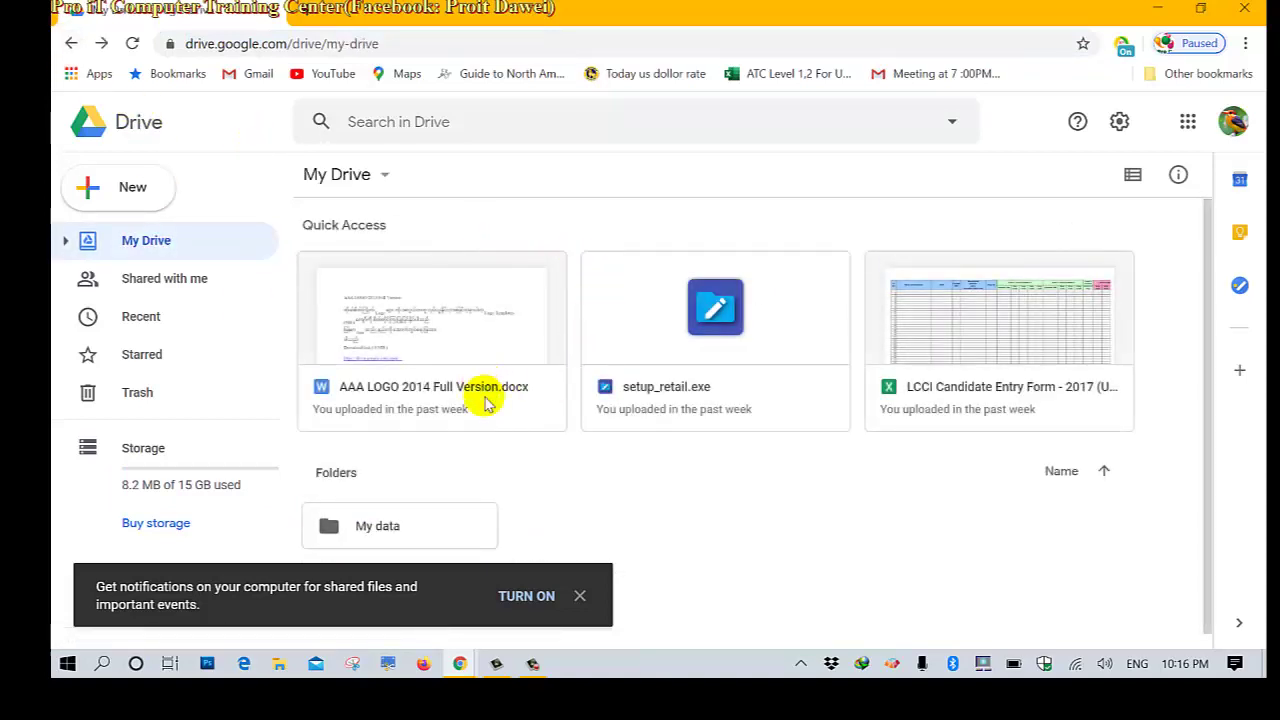
- Download setup_retail.exe from My Drive to the computer
{"action": "scroll", "coordinate": [671, 471], "scroll_direction": "down", "scroll_amount": 1}
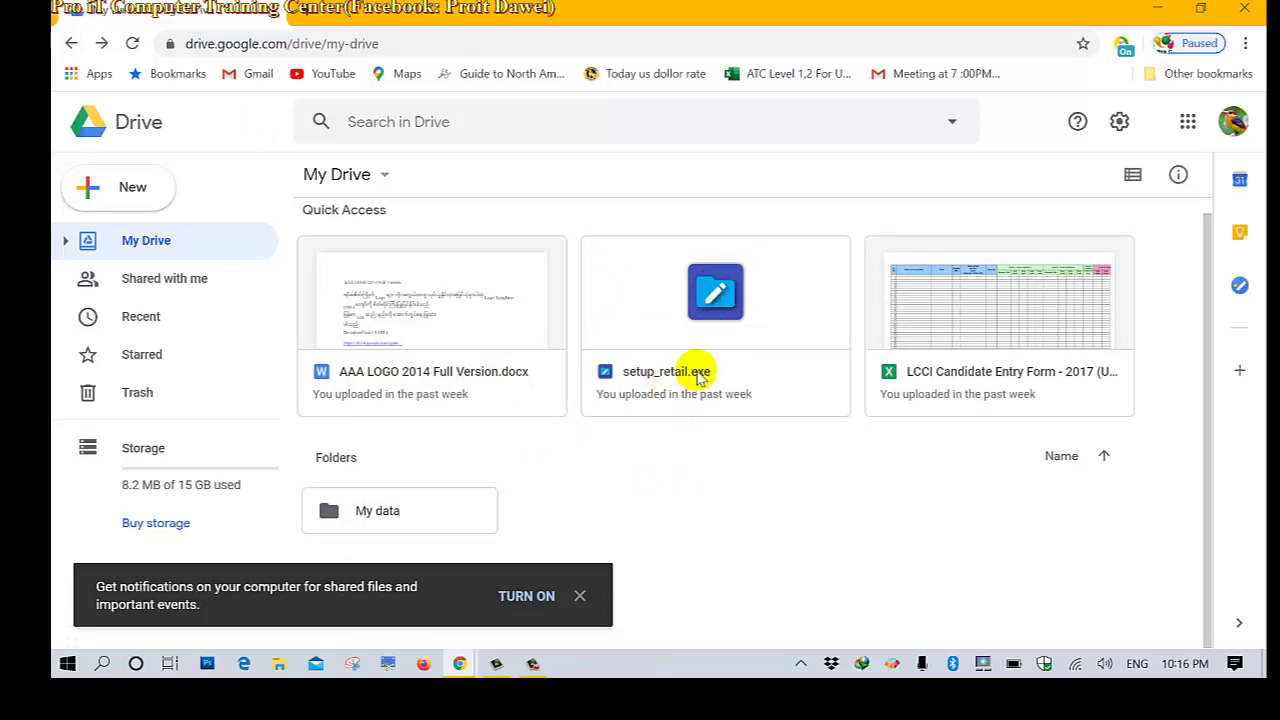
{"action": "left_click", "coordinate": [893, 304]}
{"action": "left_click", "coordinate": [690, 308]}
{"action": "right_click", "coordinate": [690, 308]}
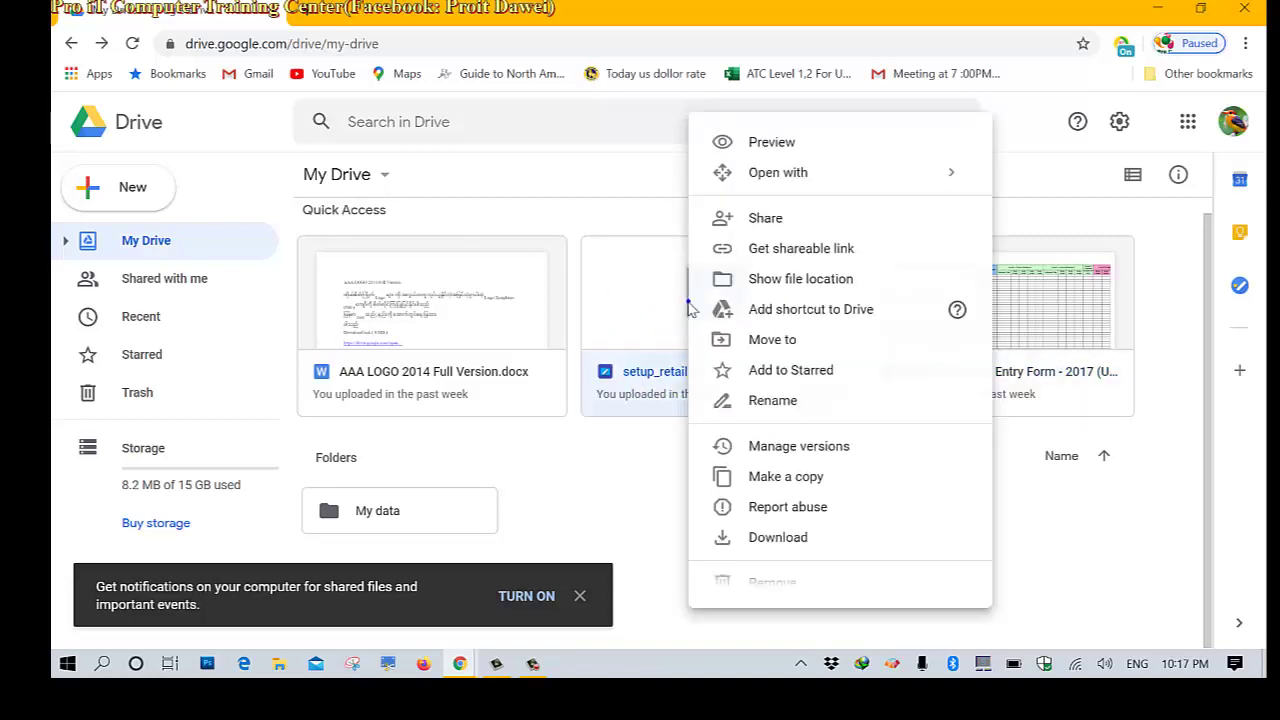
{"action": "left_click", "coordinate": [757, 540]}
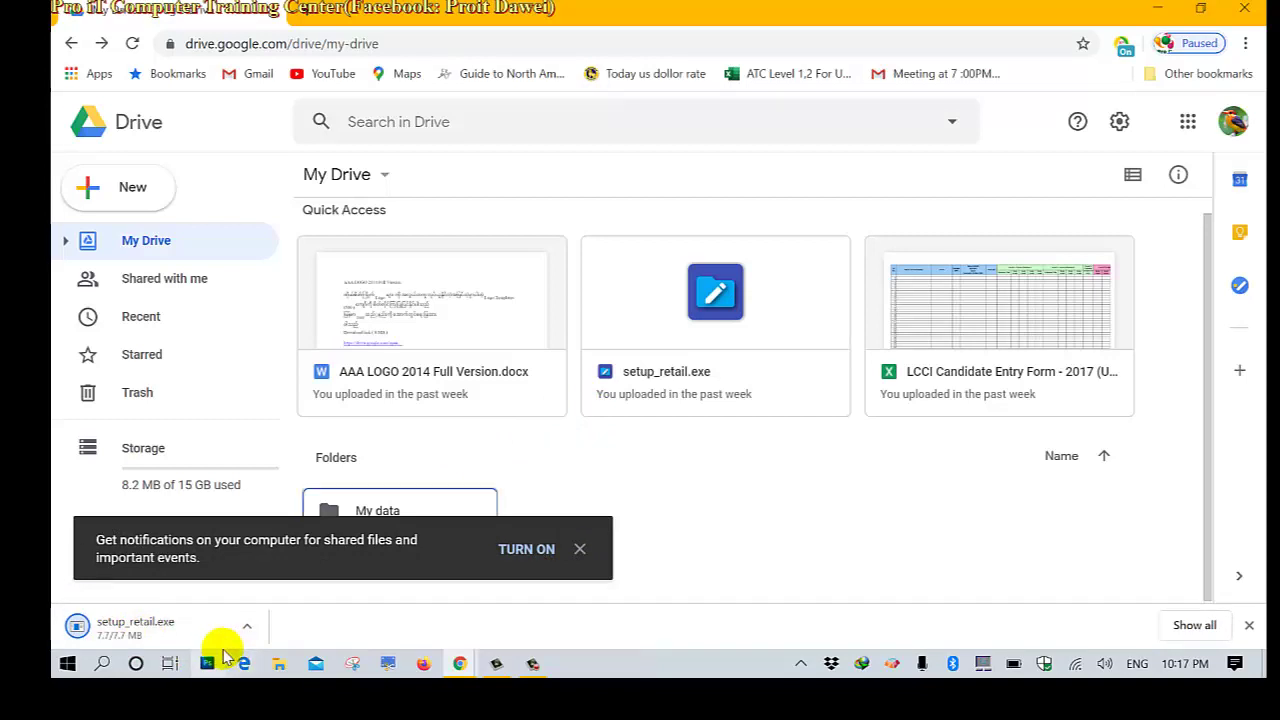
- Show the downloaded setup_retail.exe in its folder, and close the folder window
{"action": "left_click", "coordinate": [71, 625]}
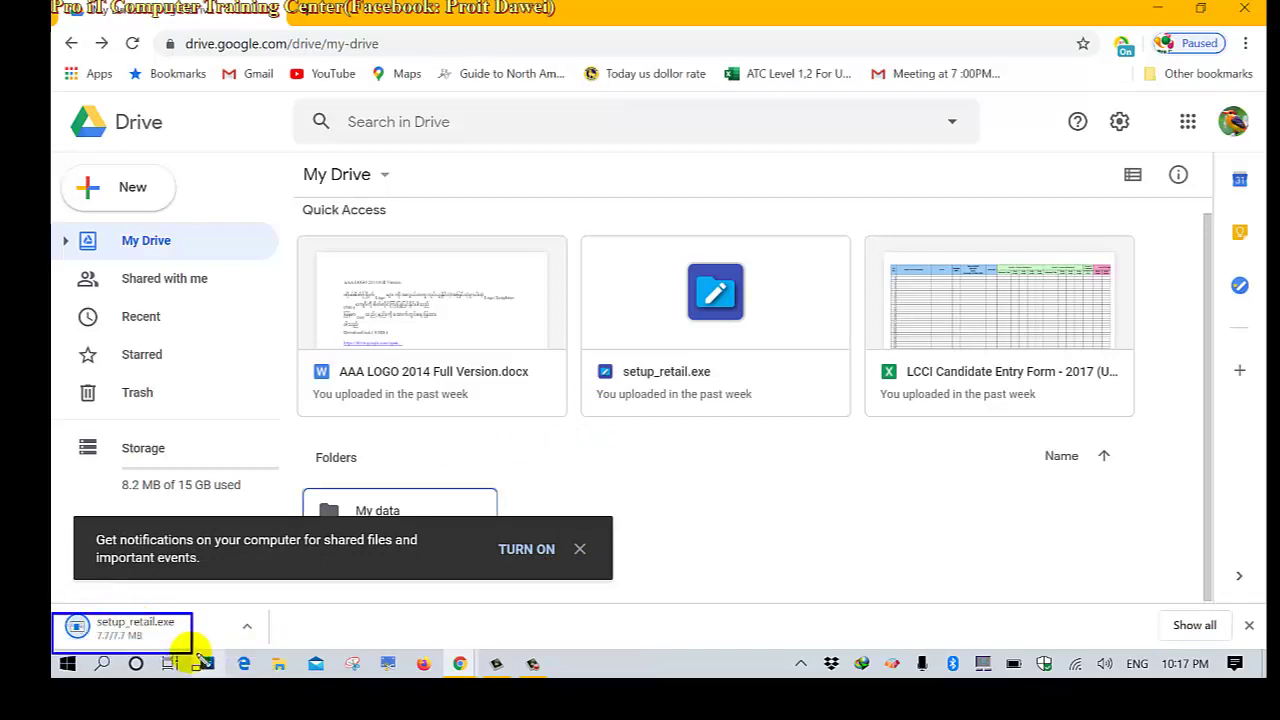
{"action": "left_click", "coordinate": [247, 630]}
{"action": "left_click", "coordinate": [283, 591]}
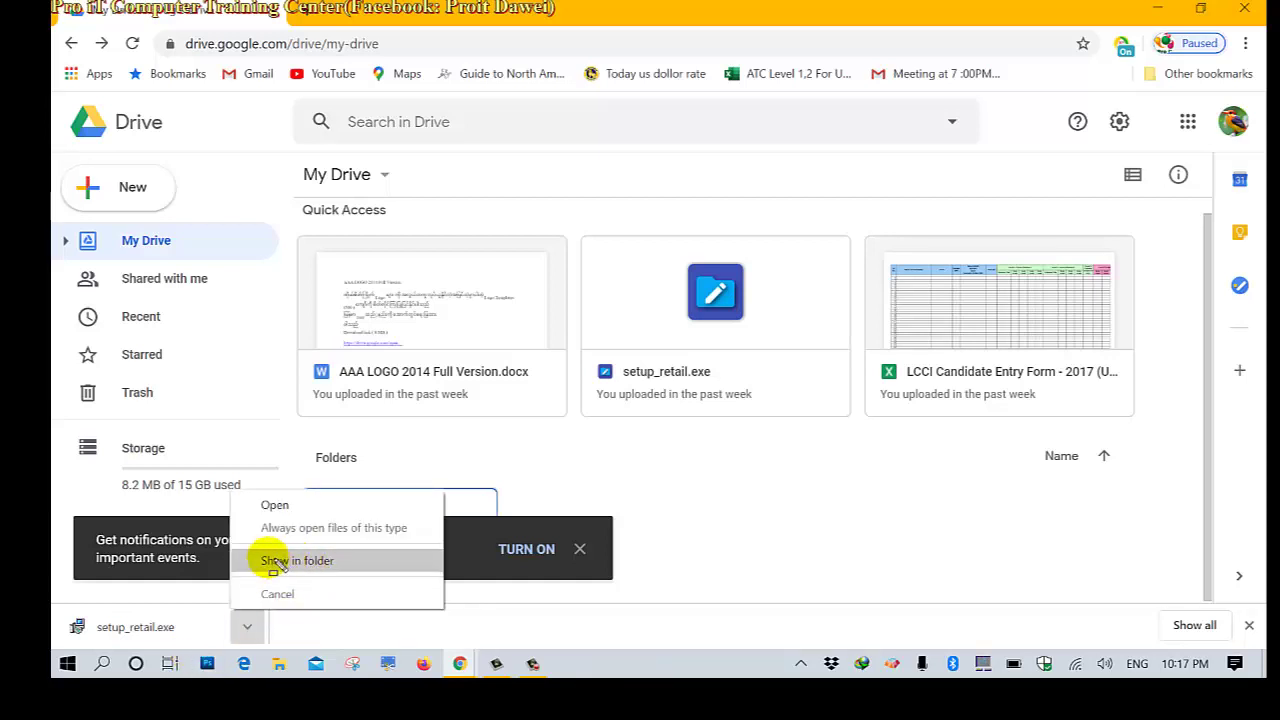
{"action": "left_click_drag", "start_coordinate": [243, 544], "coordinate": [434, 577]}
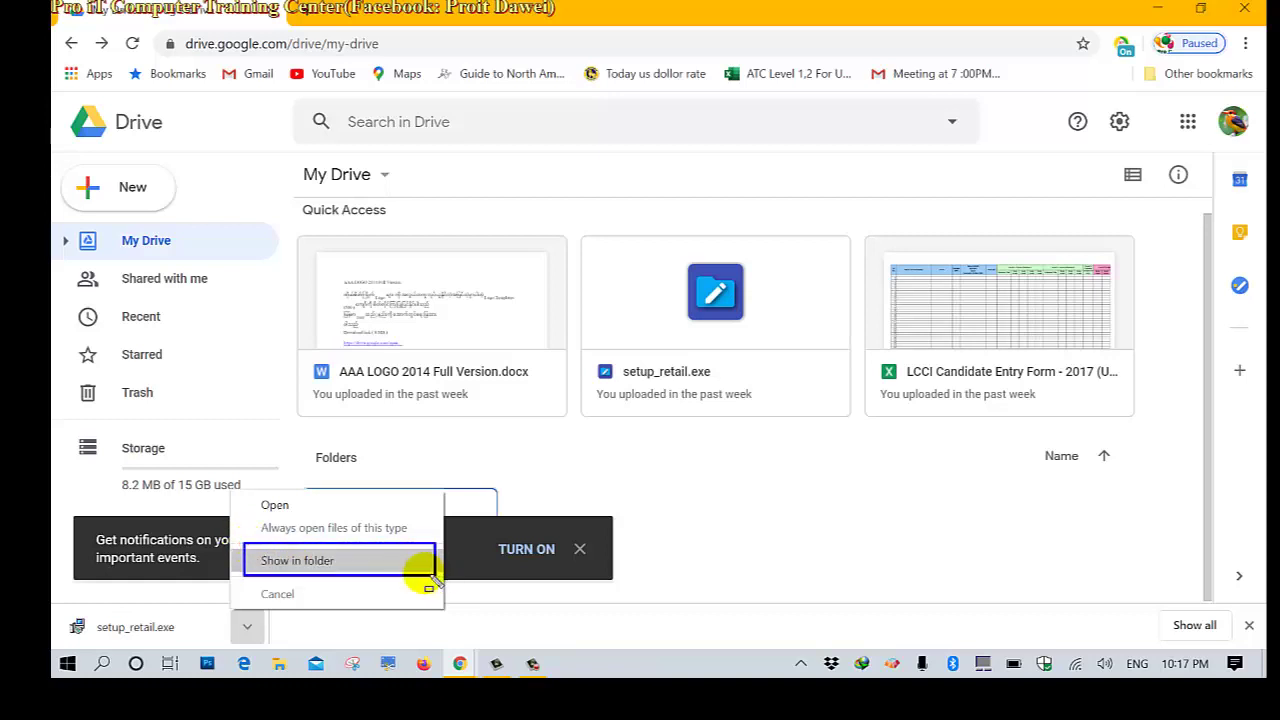
{"action": "left_click", "coordinate": [340, 556]}
{"action": "left_click", "coordinate": [247, 628]}
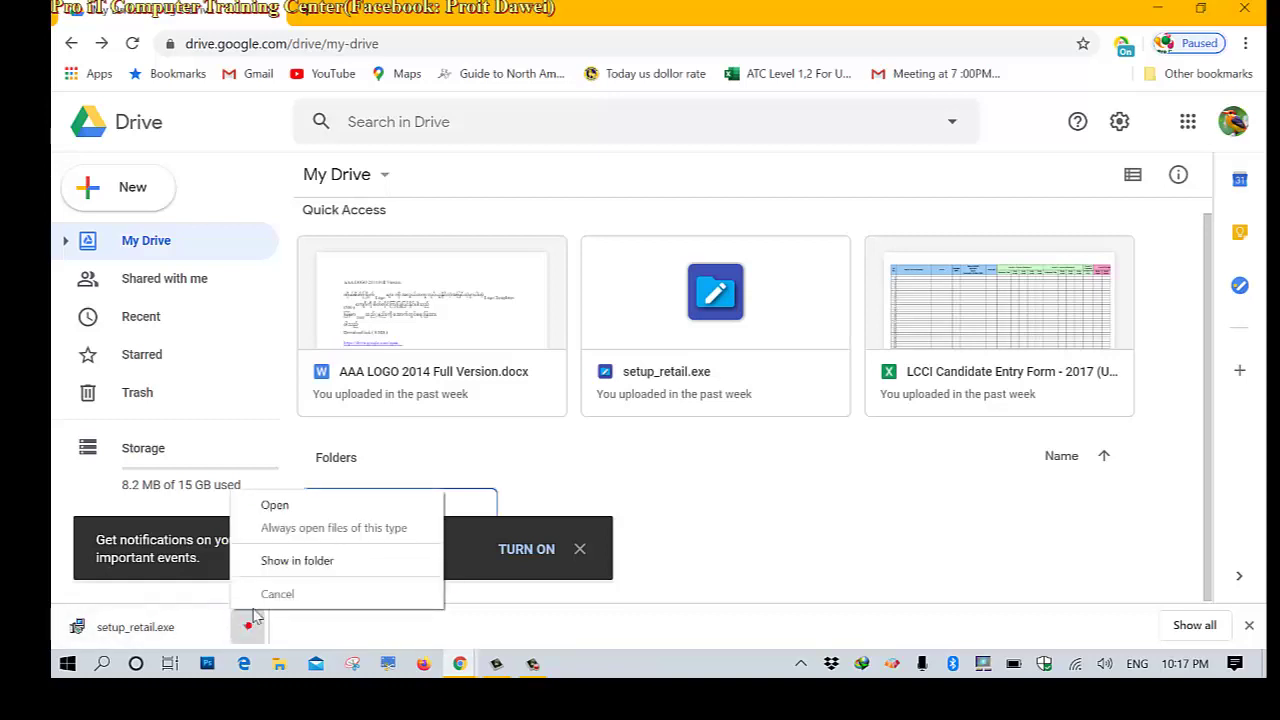
{"action": "left_click", "coordinate": [288, 560]}
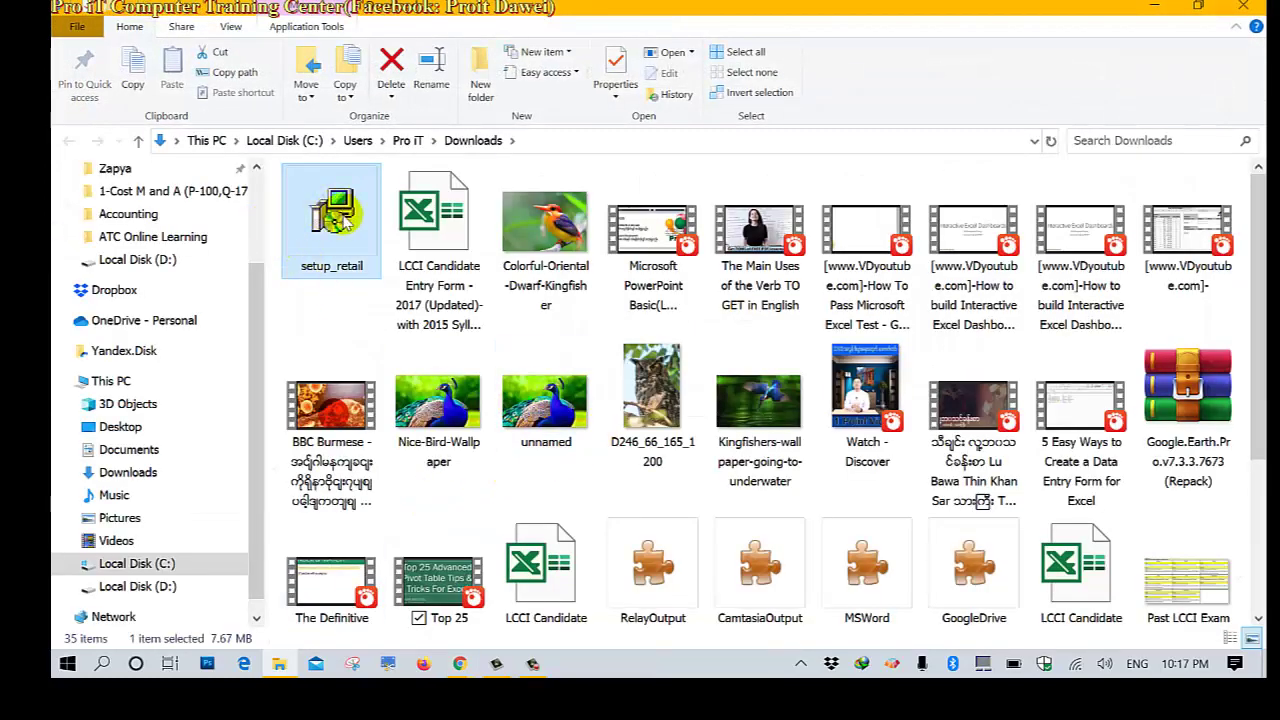
{"action": "left_click", "coordinate": [1240, 8]}
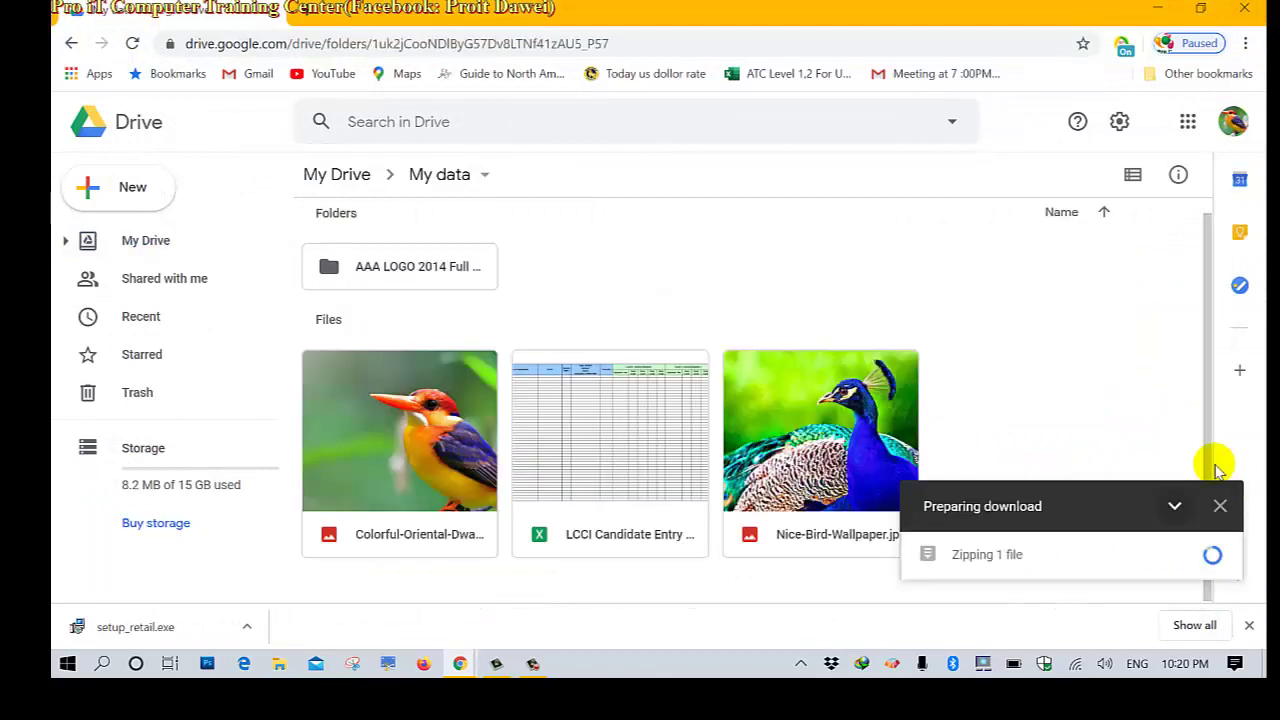
- Cancel the pending Drive download and download the AAA LOGO 2014 Full Version folder from My data
{"action": "left_click", "coordinate": [1221, 507]}
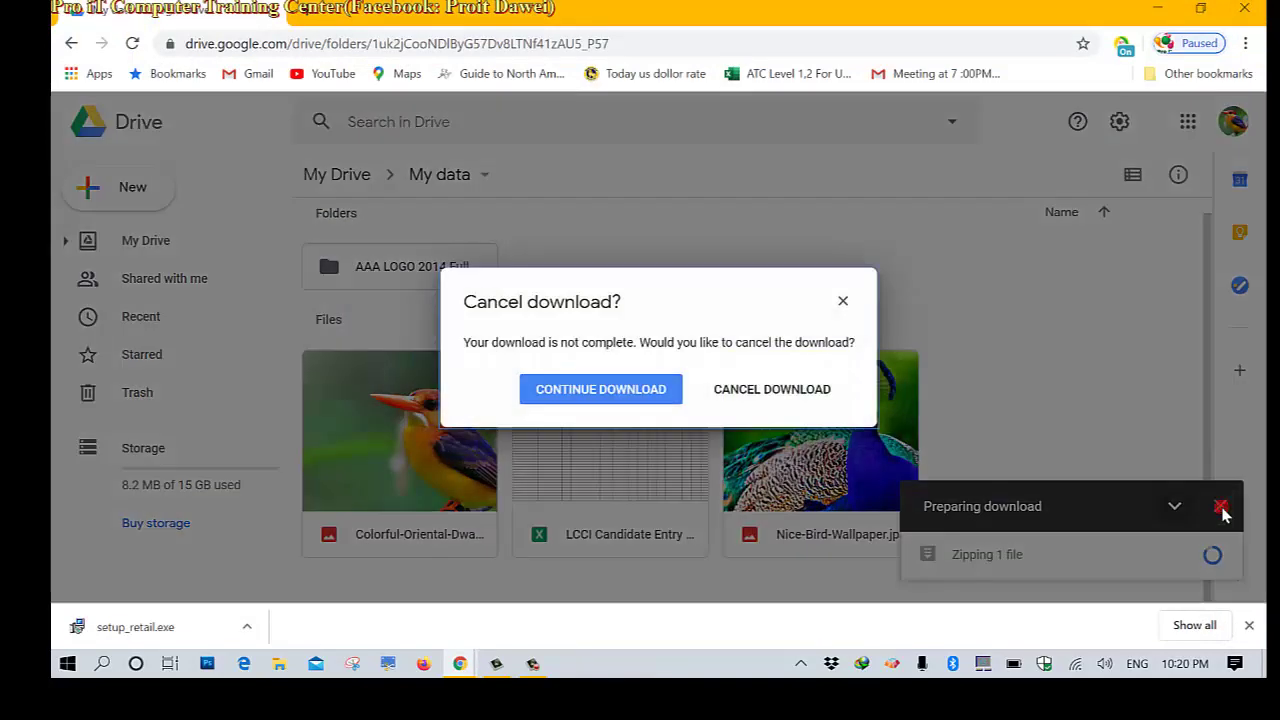
{"action": "left_click", "coordinate": [754, 395]}
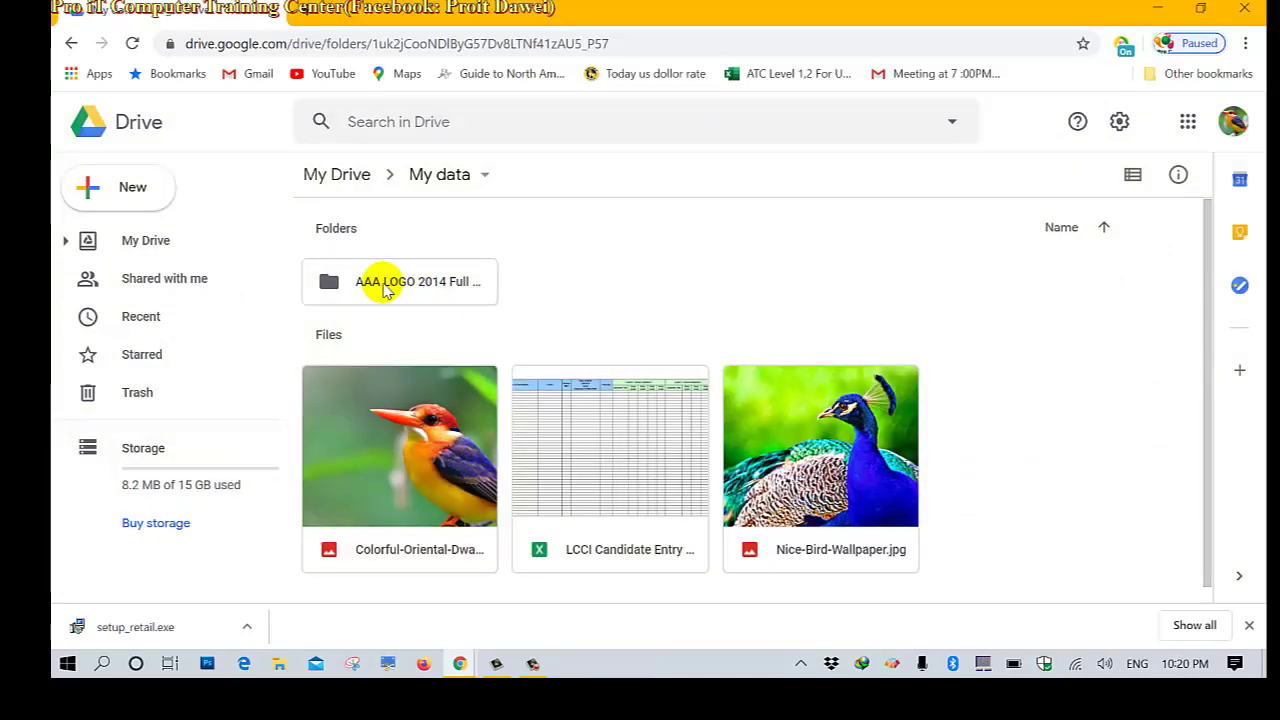
{"action": "left_click", "coordinate": [385, 286]}
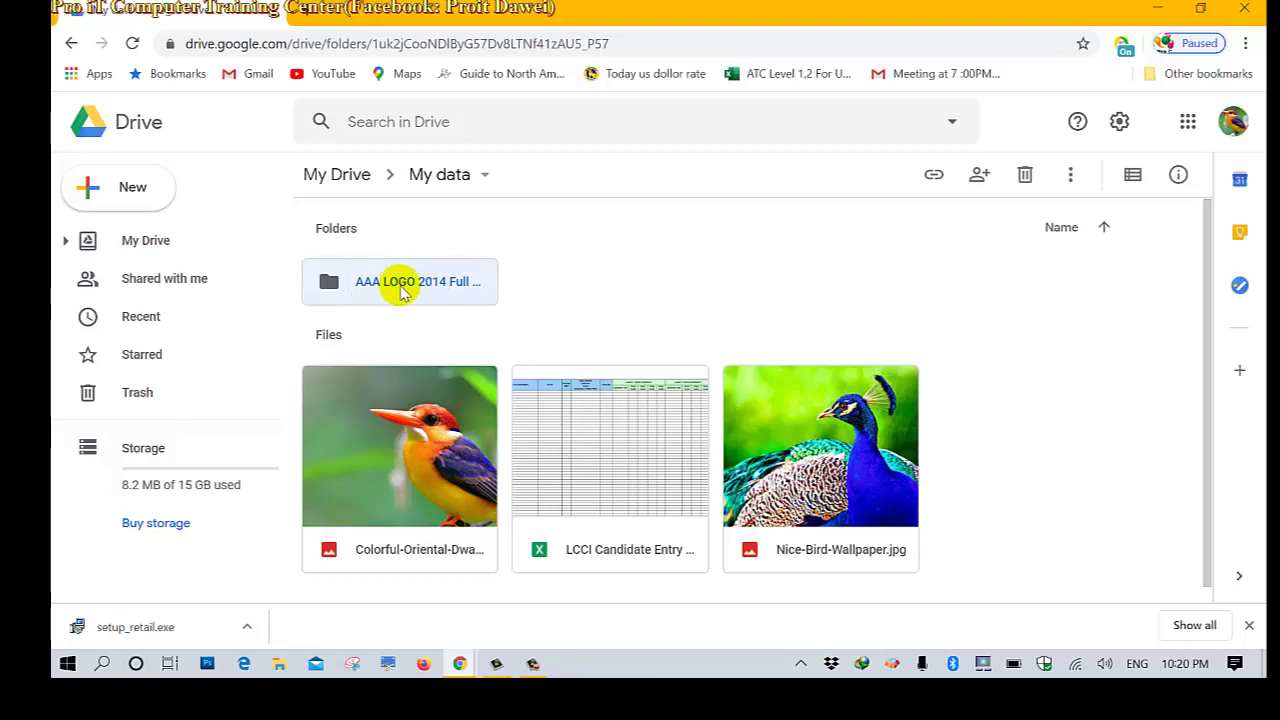
{"action": "right_click", "coordinate": [403, 290]}
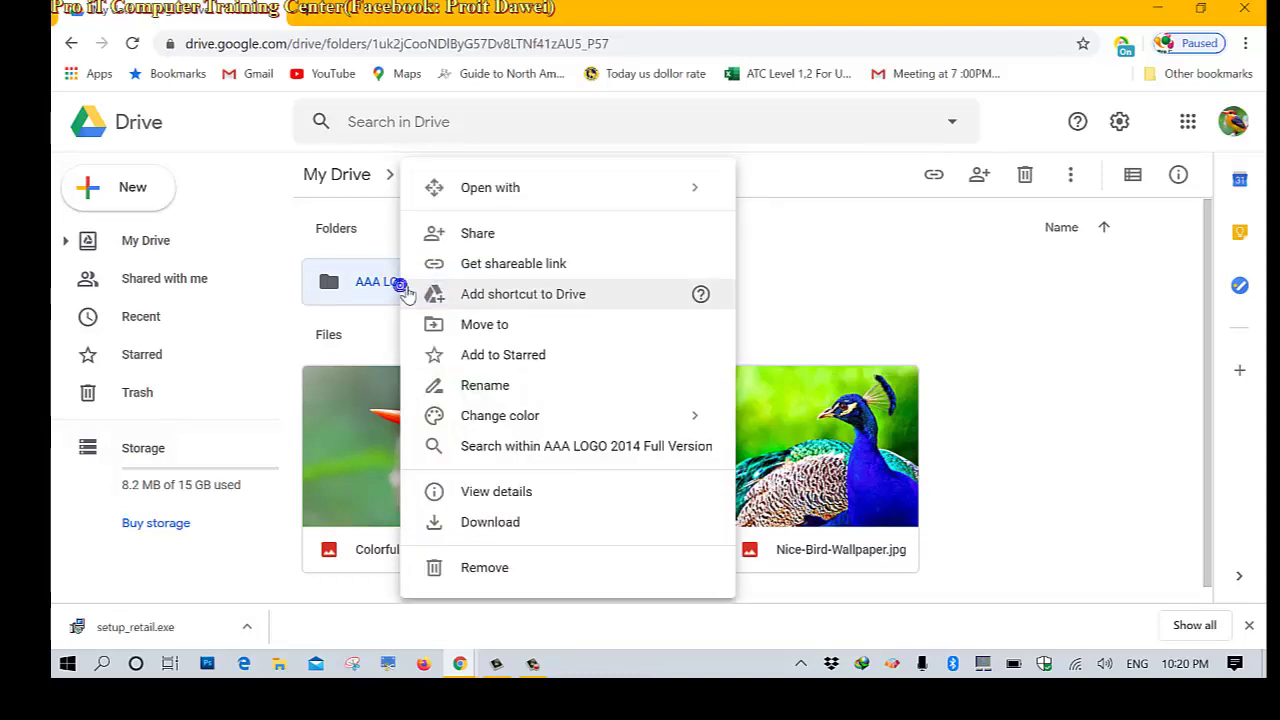
{"action": "left_click", "coordinate": [503, 528]}
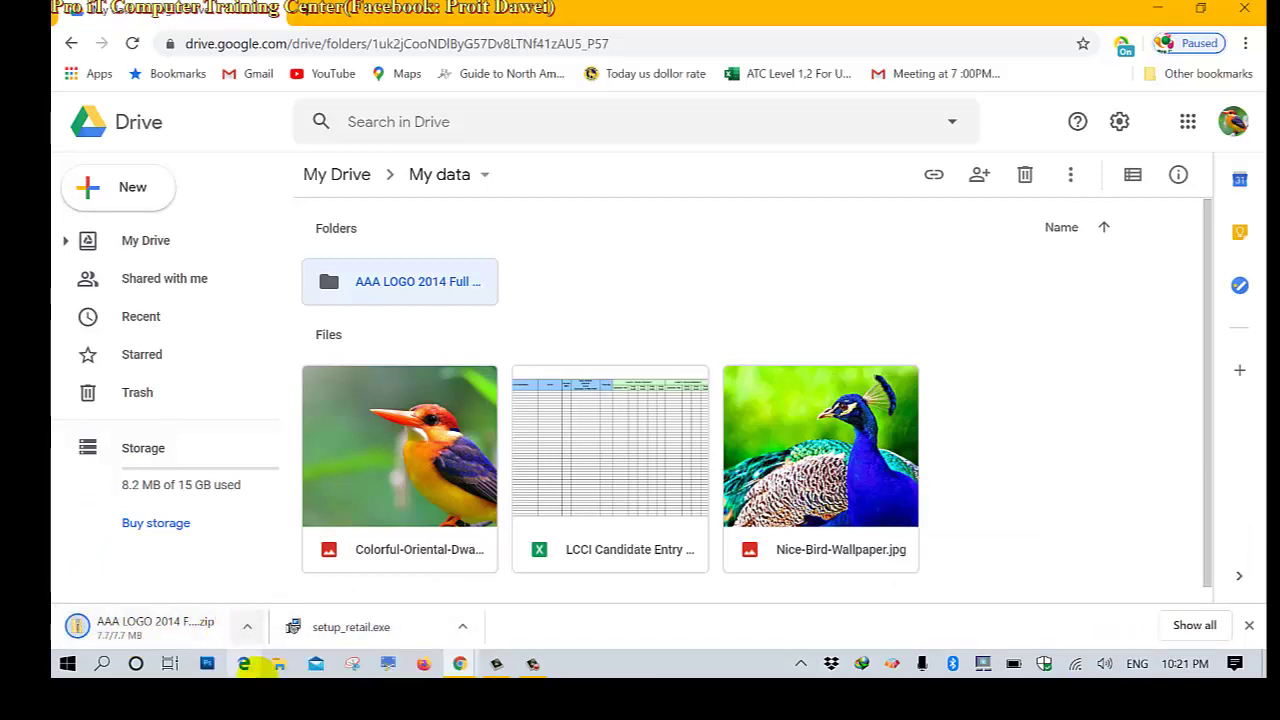
- Show the downloaded AAA LOGO 2014 zip in the Downloads folder and check its file type in its properties
{"action": "left_click", "coordinate": [318, 663]}
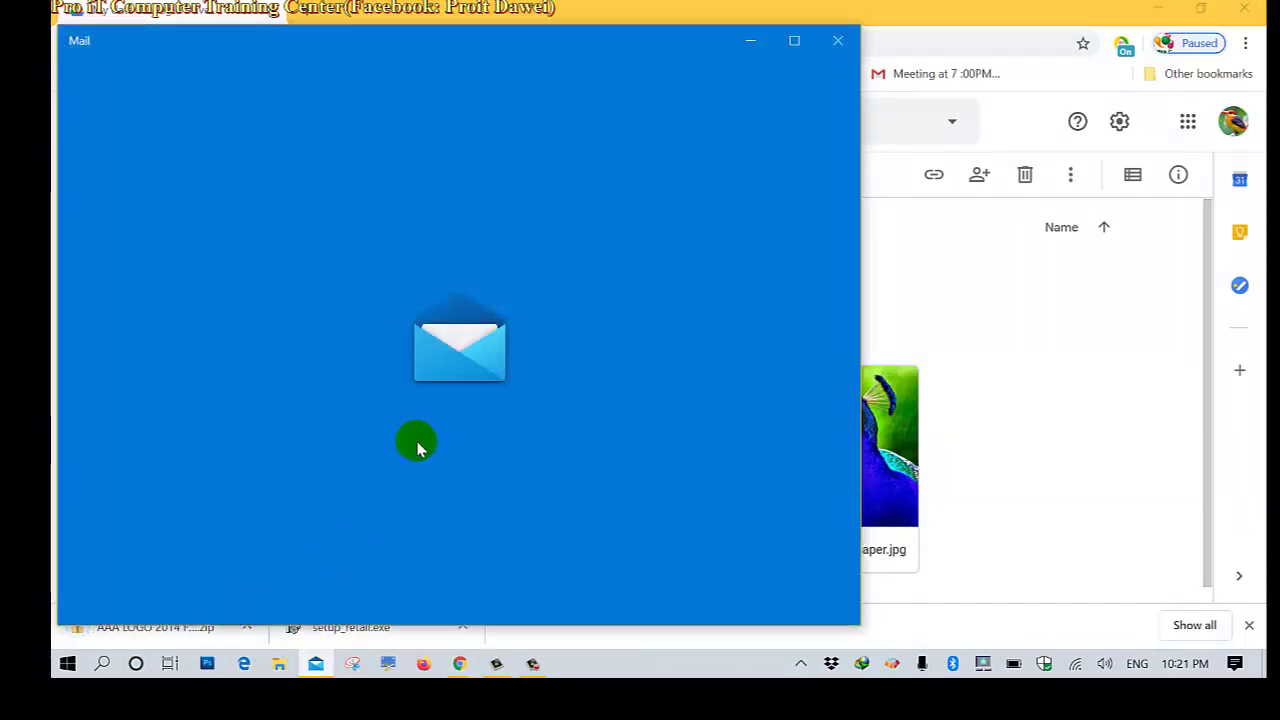
{"action": "left_click", "coordinate": [838, 40]}
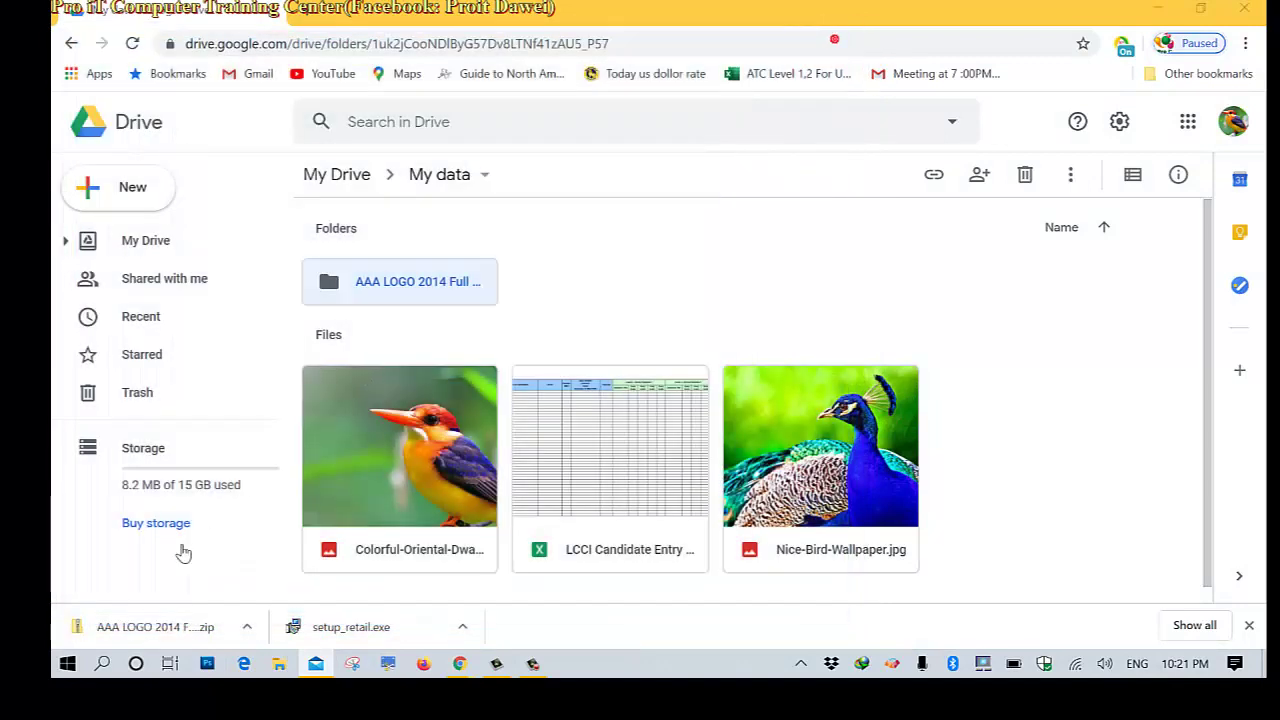
{"action": "left_click", "coordinate": [245, 626]}
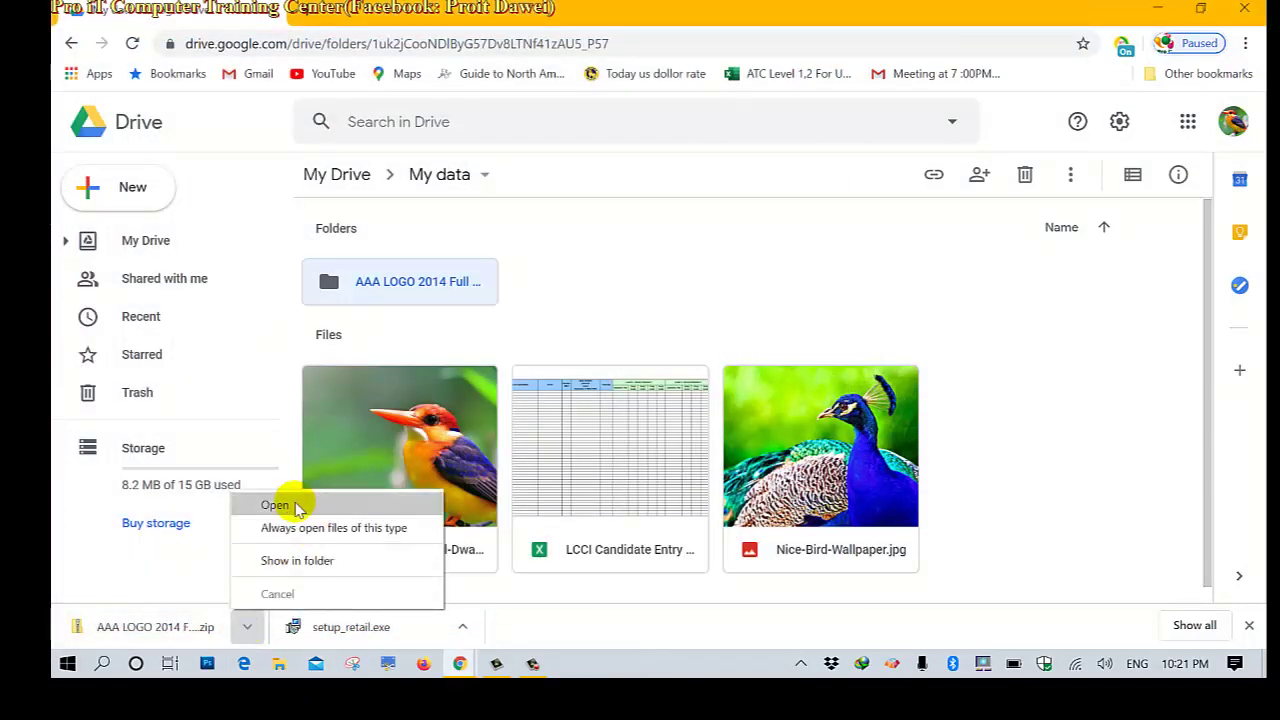
{"action": "left_click", "coordinate": [300, 562]}
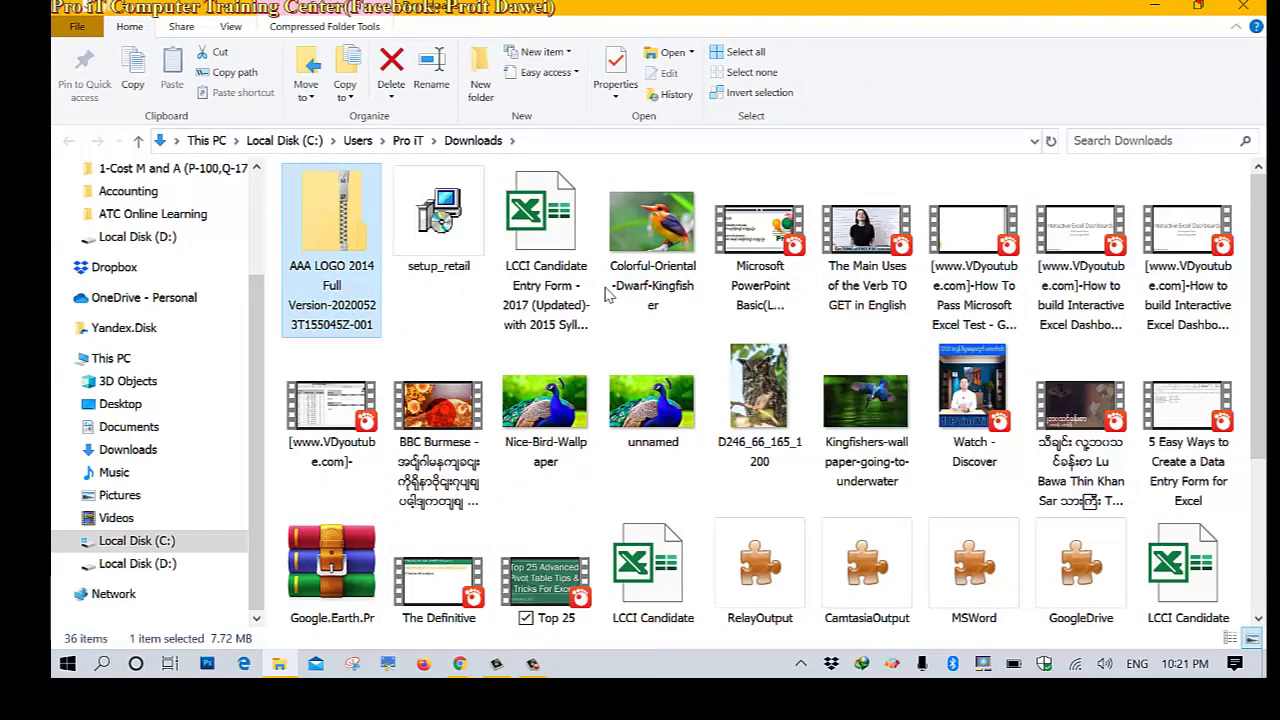
{"action": "right_click", "coordinate": [335, 240]}
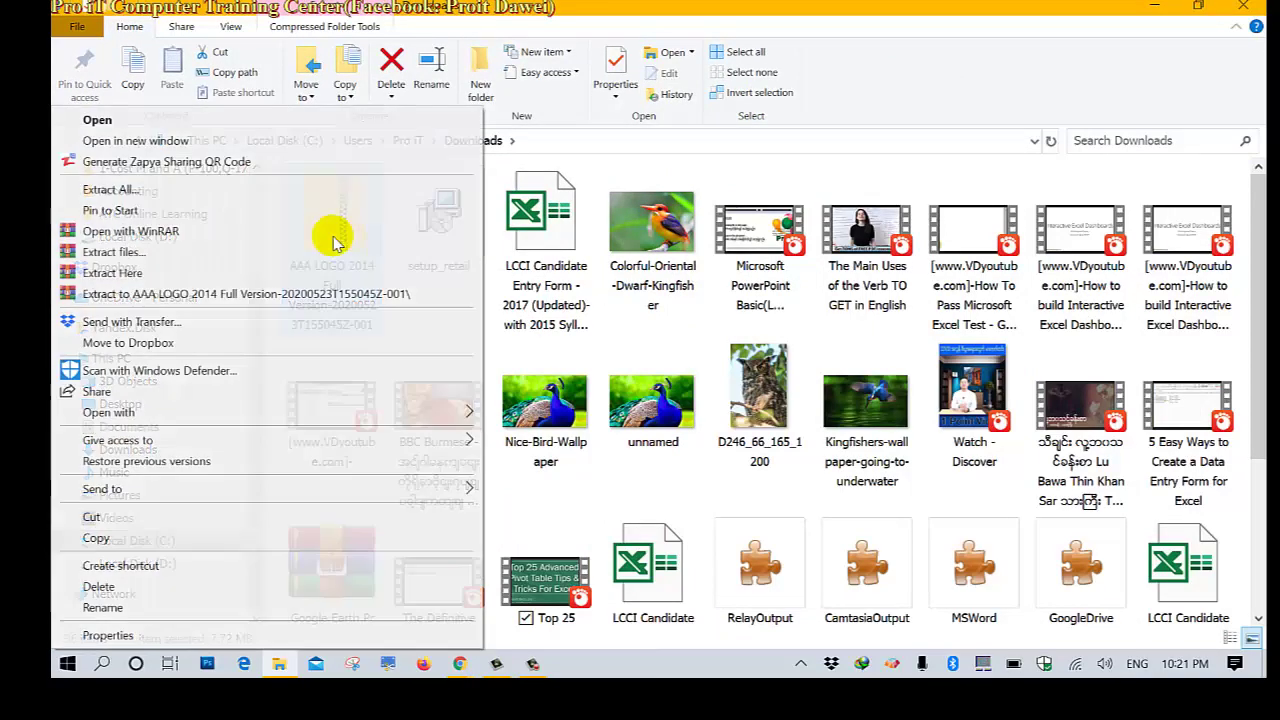
{"action": "left_click", "coordinate": [108, 636]}
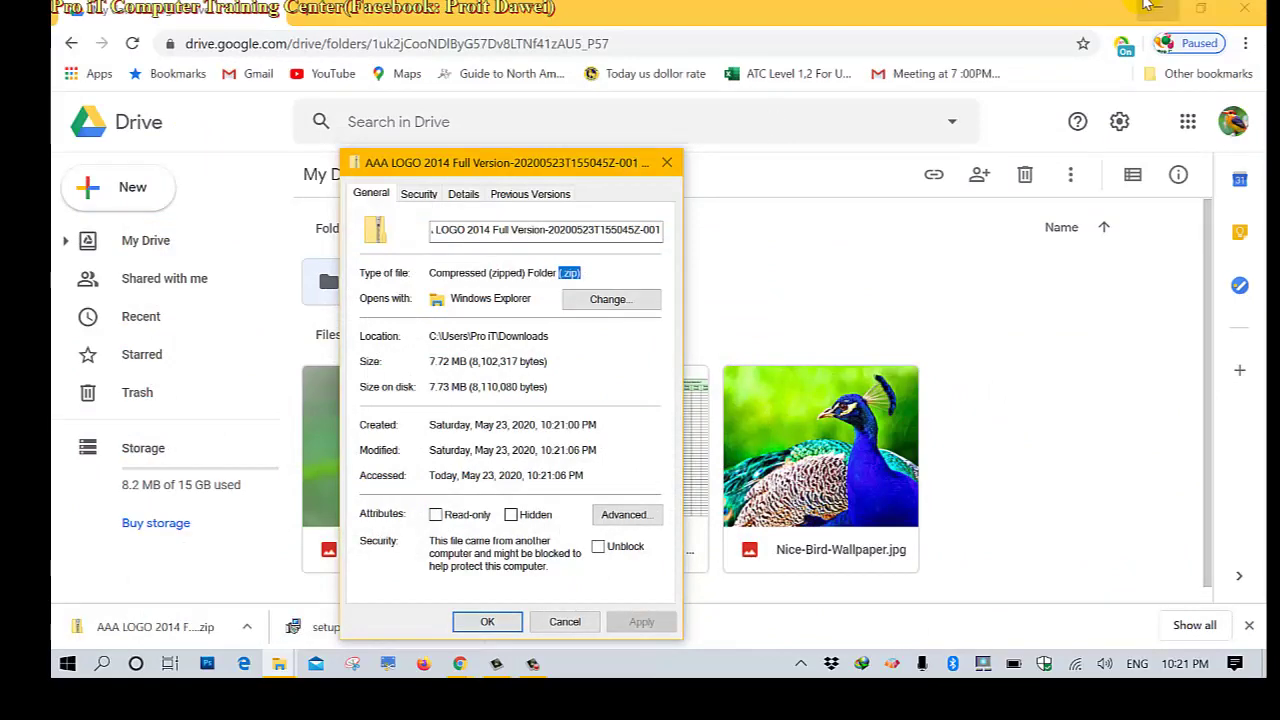
- Show the properties of the ATC LCCI Dawei archive on the desktop beside those of the AAA LOGO 2014 zip
{"action": "left_click", "coordinate": [1152, 8]}
{"action": "left_click_drag", "start_coordinate": [560, 168], "coordinate": [480, 131]}
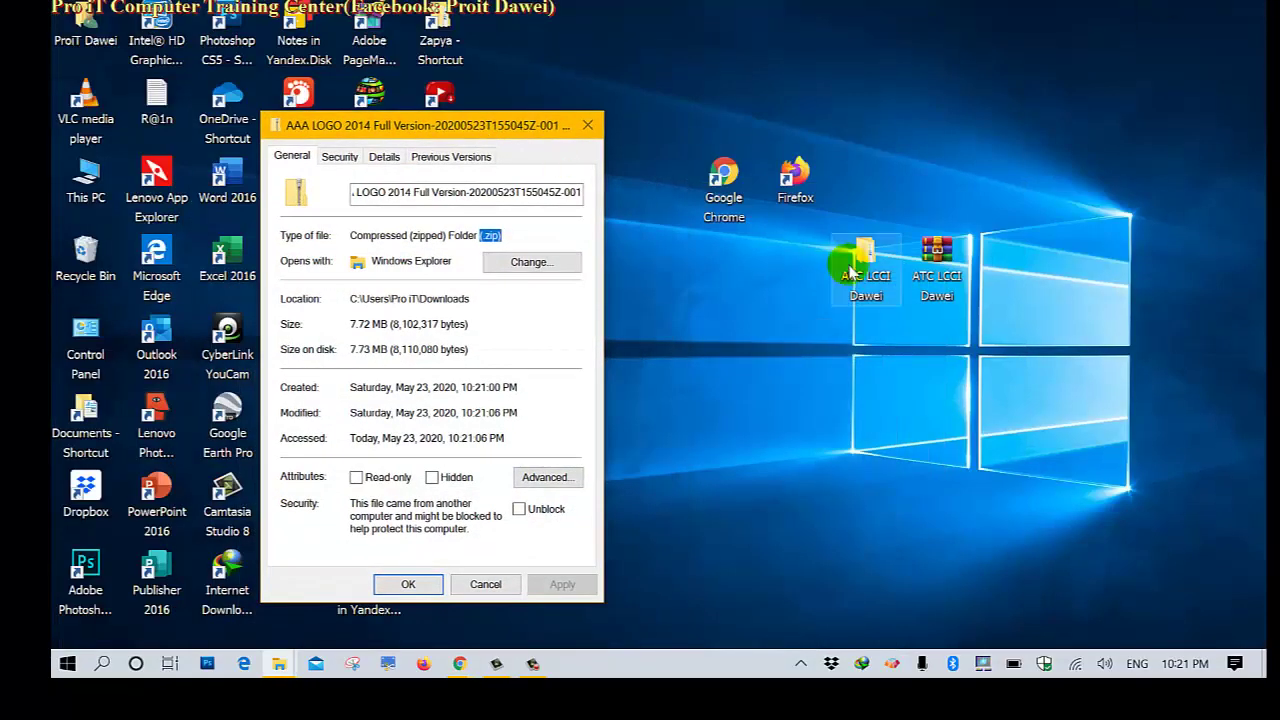
{"action": "right_click", "coordinate": [937, 262]}
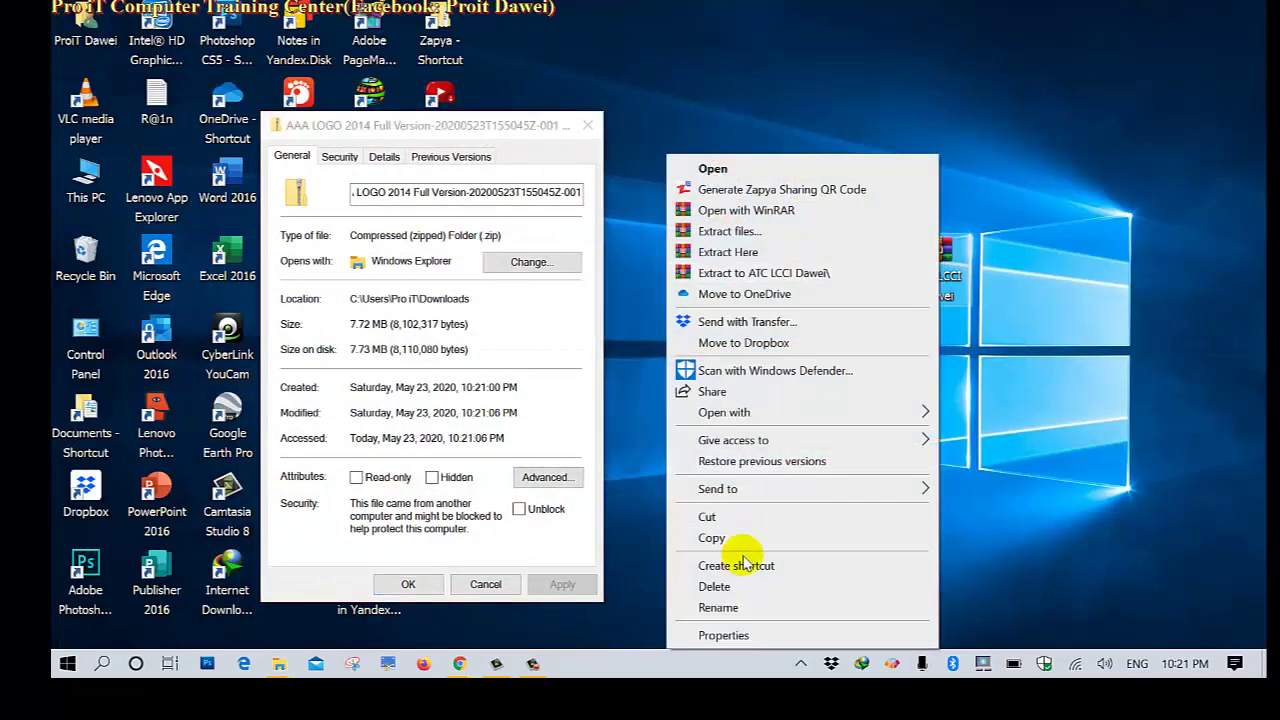
{"action": "left_click", "coordinate": [725, 634]}
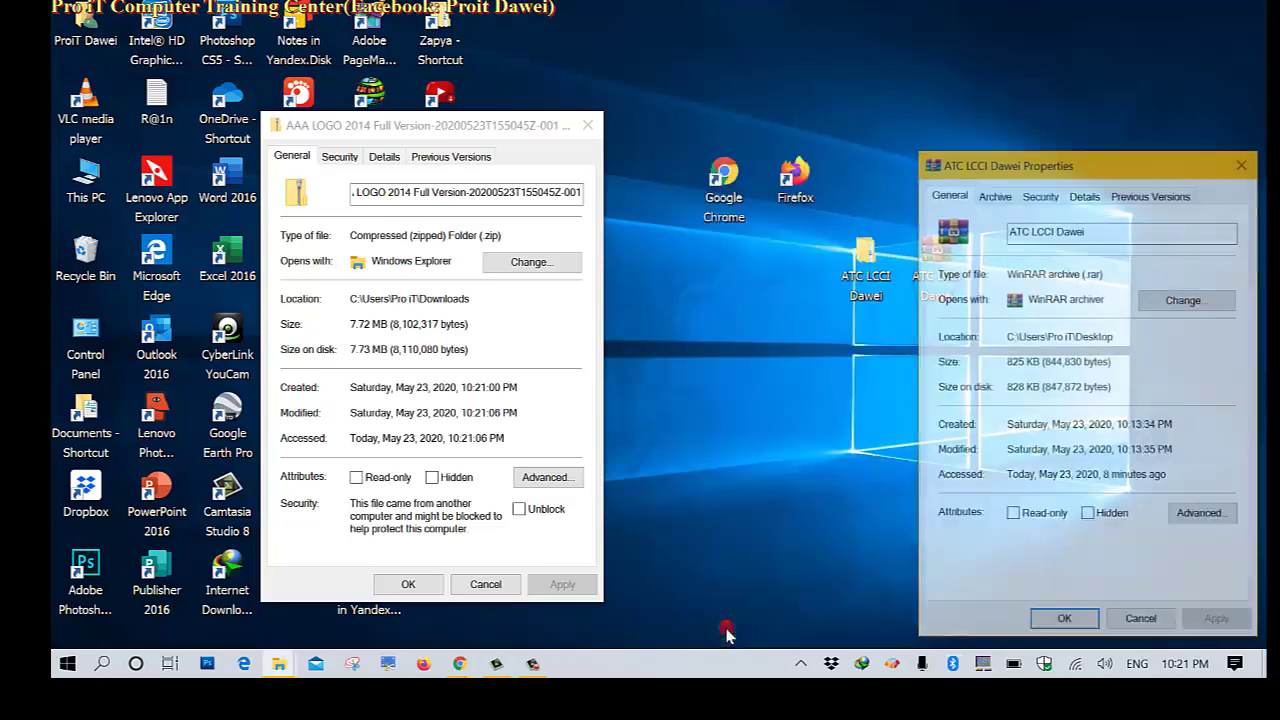
{"action": "left_click_drag", "start_coordinate": [930, 168], "coordinate": [700, 119]}
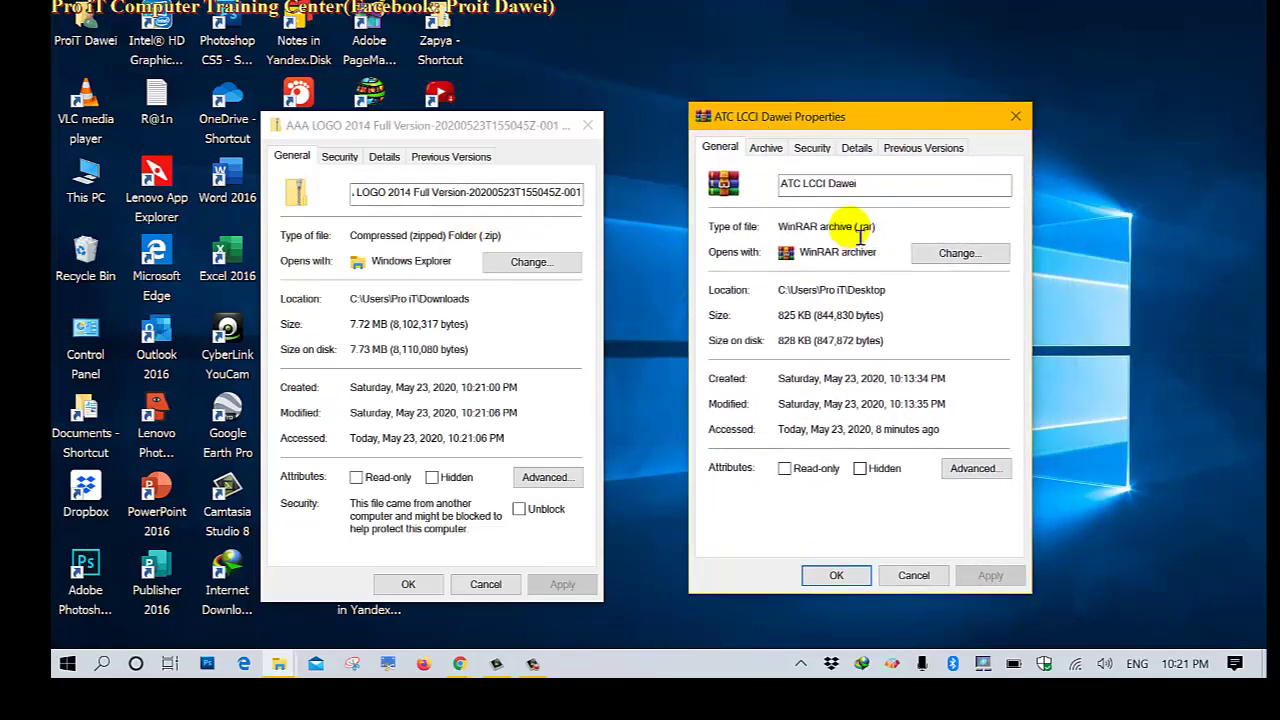
- Compare the file type extensions of the two archives, and close both properties windows
{"action": "left_click_drag", "start_coordinate": [851, 227], "coordinate": [880, 229]}
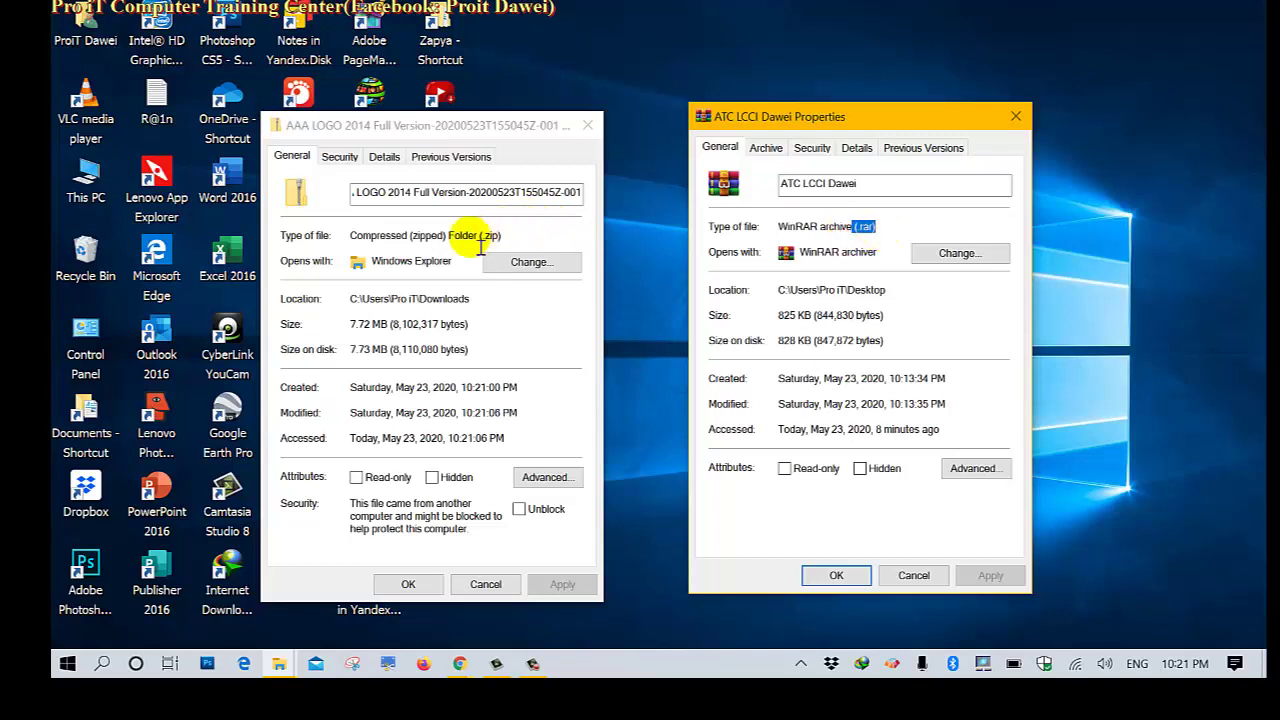
{"action": "left_click_drag", "start_coordinate": [480, 236], "coordinate": [502, 237]}
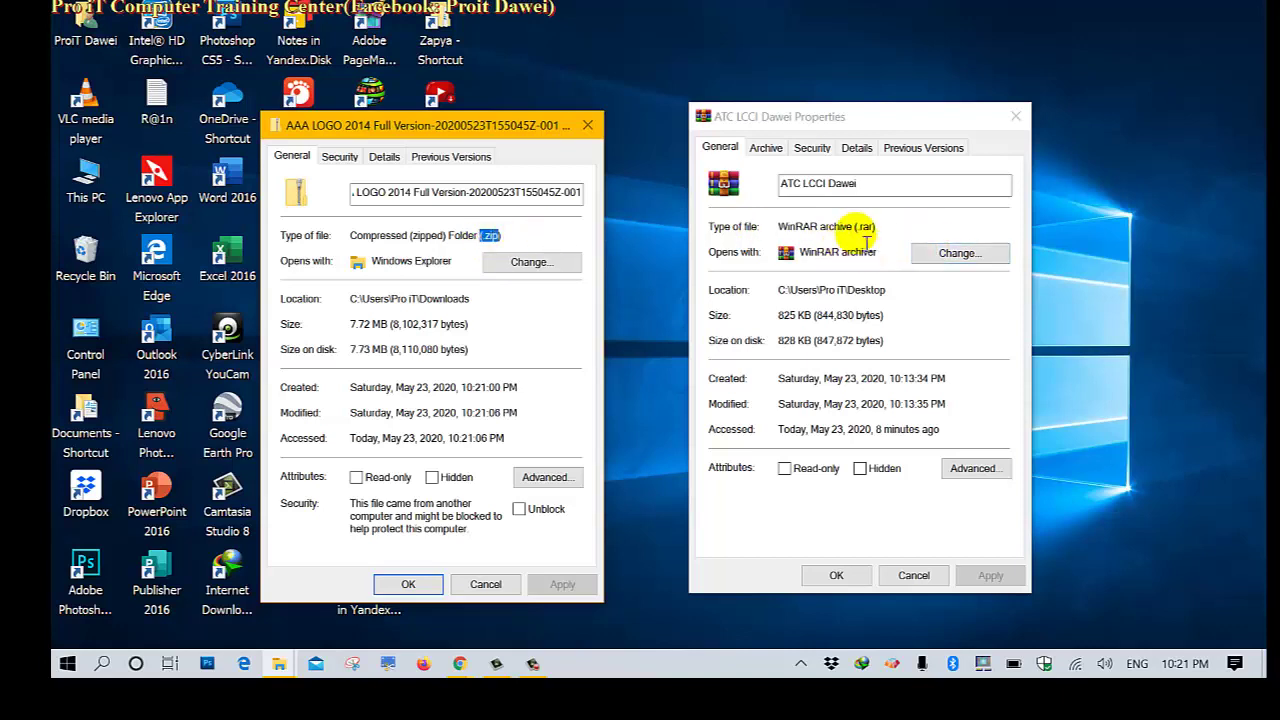
{"action": "left_click_drag", "start_coordinate": [852, 228], "coordinate": [872, 236]}
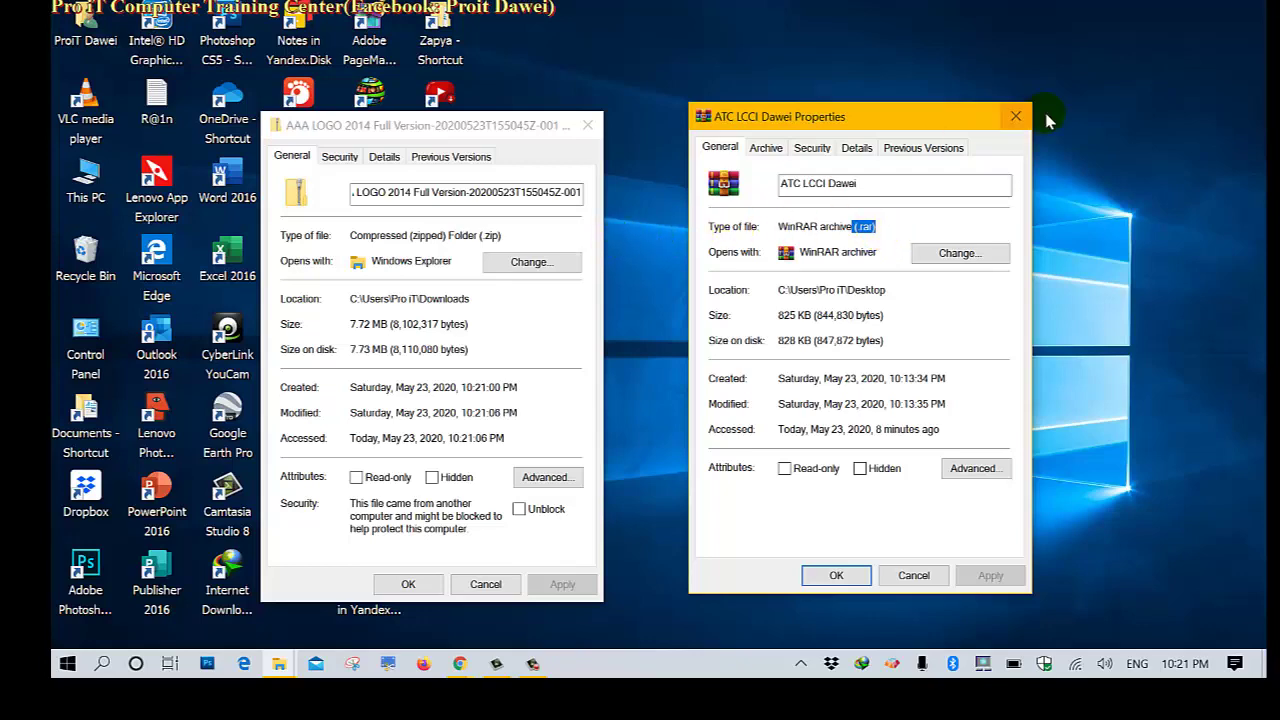
{"action": "left_click", "coordinate": [1015, 117]}
{"action": "left_click", "coordinate": [590, 126]}
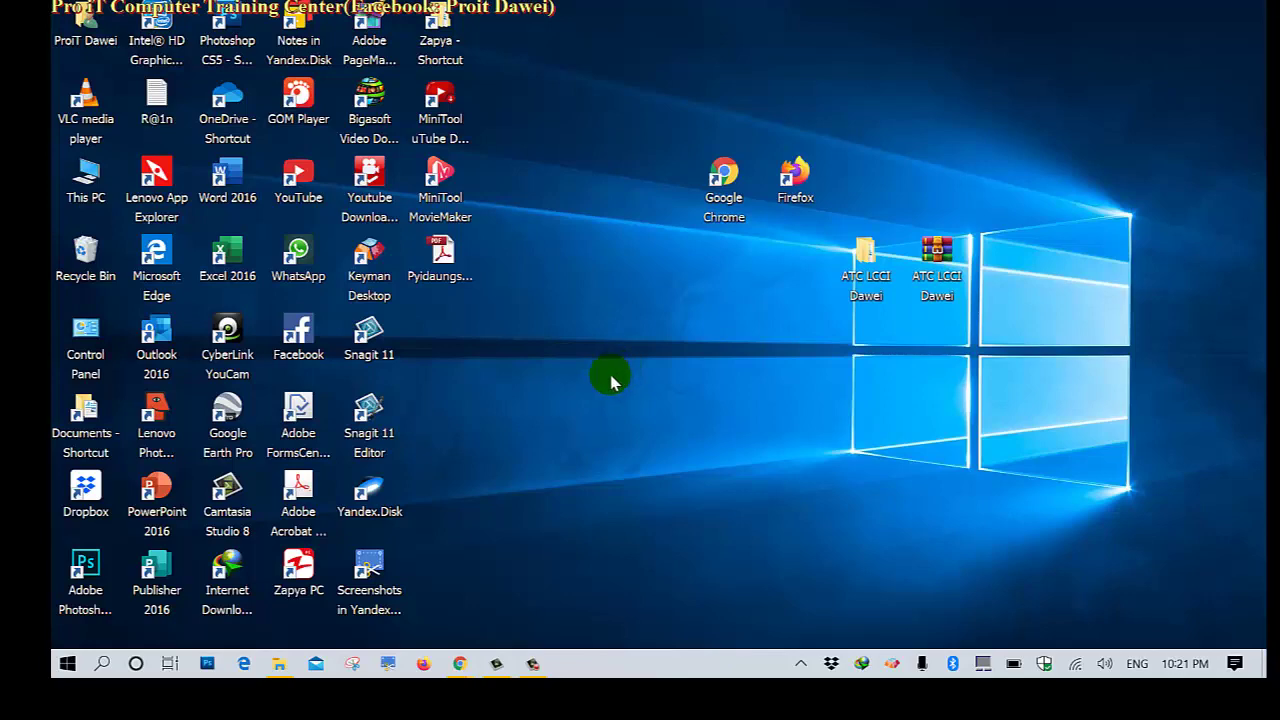
- Extract the AAA LOGO 2014 Full Version zip in Downloads into a folder of the same name
{"action": "left_click", "coordinate": [278, 665]}
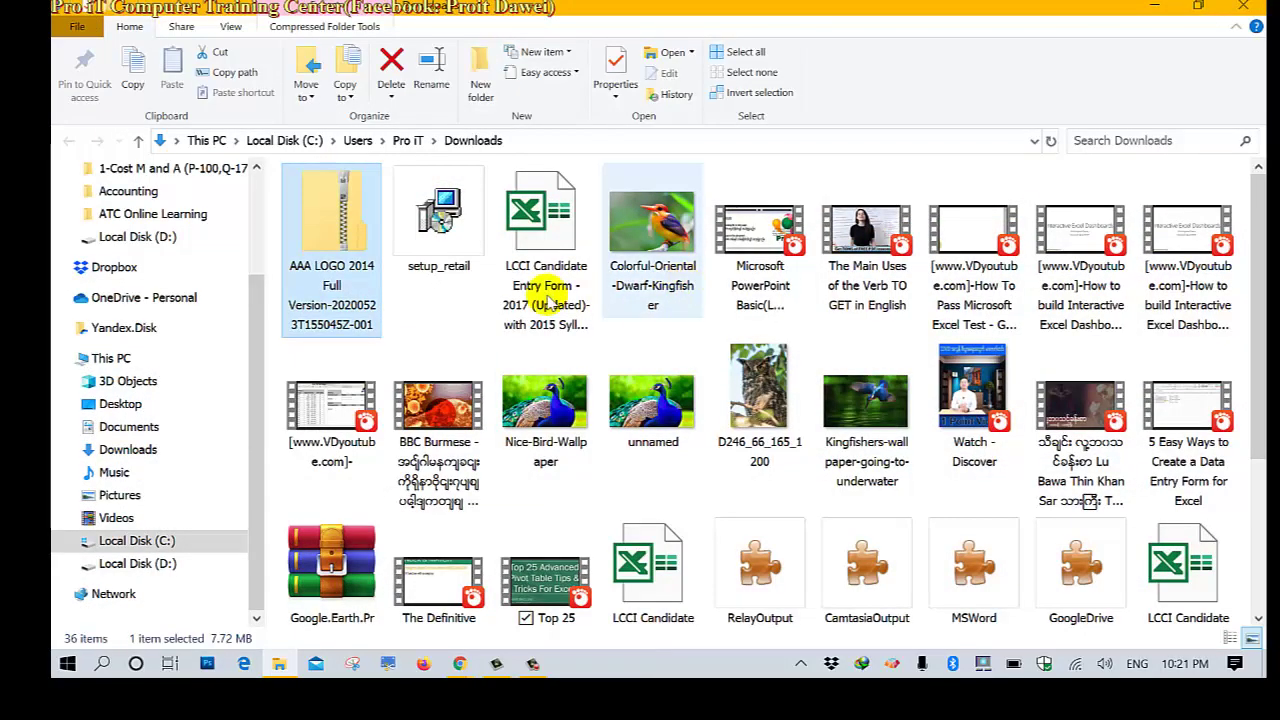
{"action": "right_click", "coordinate": [340, 207]}
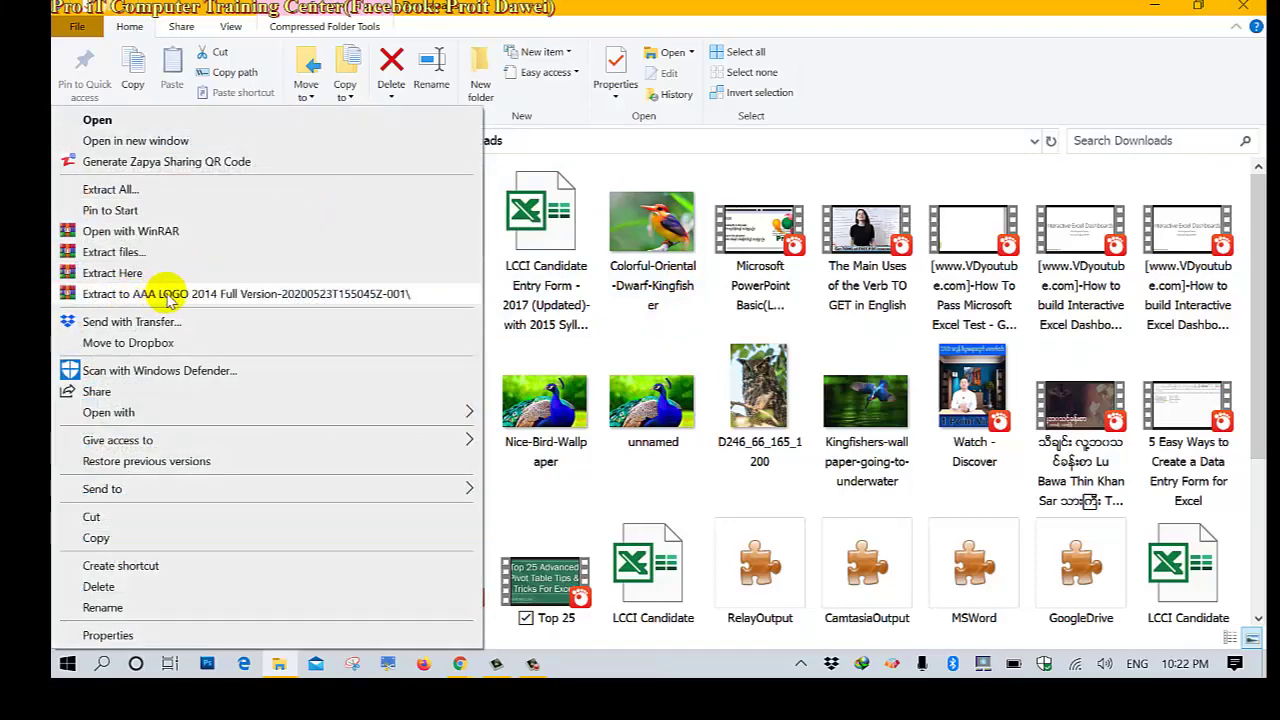
{"action": "left_click", "coordinate": [253, 305]}
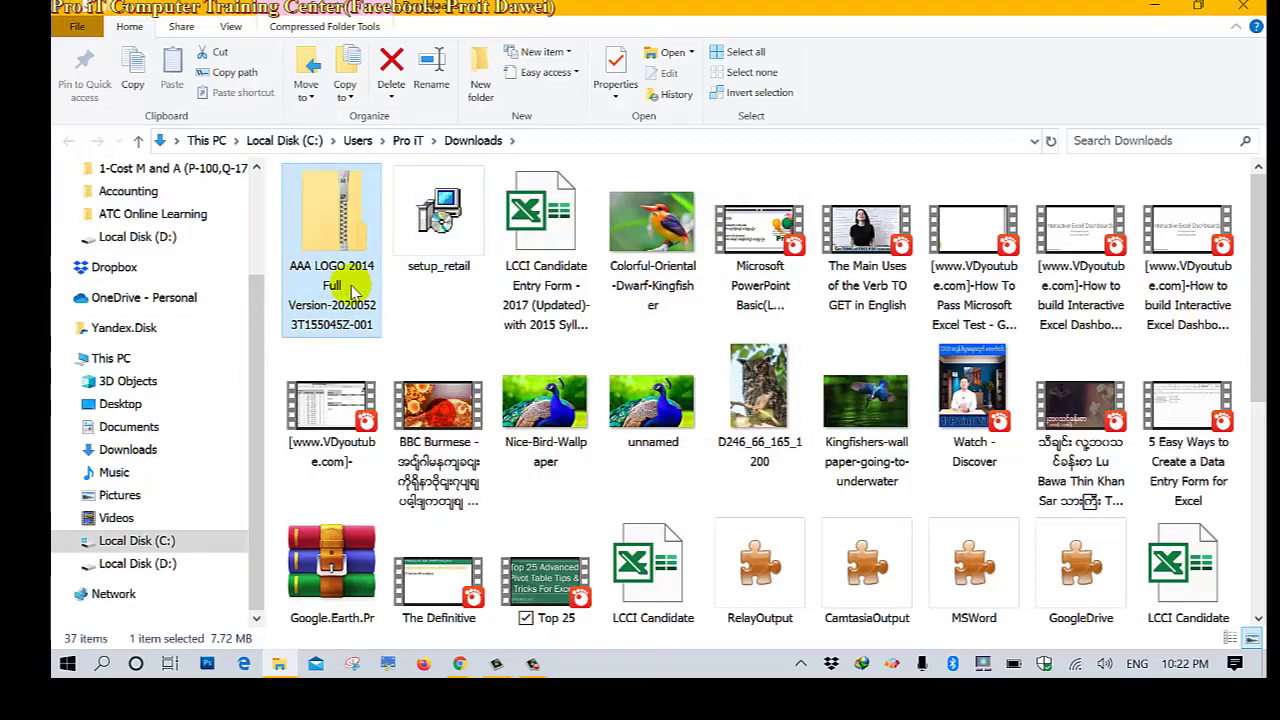
- Locate the extracted AAA LOGO 2014 Full Version folder in Downloads, and close the folder window
{"action": "scroll", "coordinate": [537, 338], "scroll_direction": "down", "scroll_amount": 3}
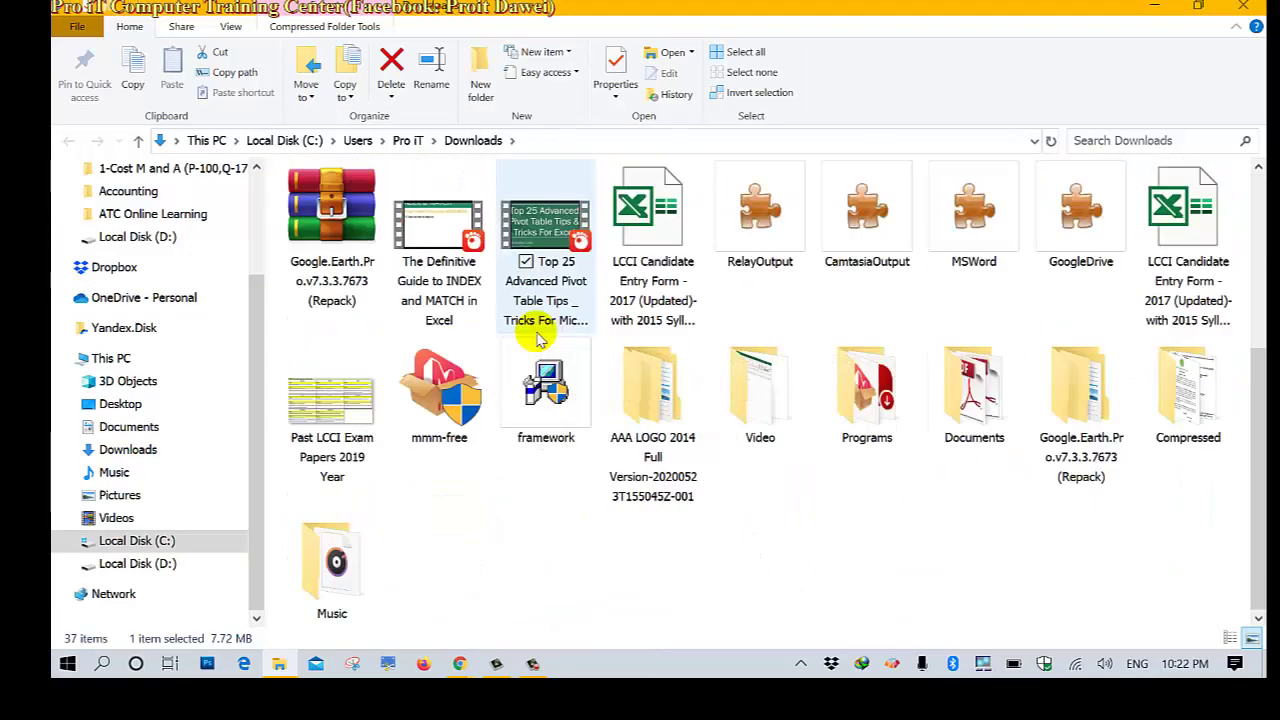
{"action": "scroll", "coordinate": [537, 338], "scroll_direction": "up", "scroll_amount": 5}
{"action": "scroll", "coordinate": [540, 325], "scroll_direction": "down", "scroll_amount": 5}
{"action": "left_click", "coordinate": [686, 400]}
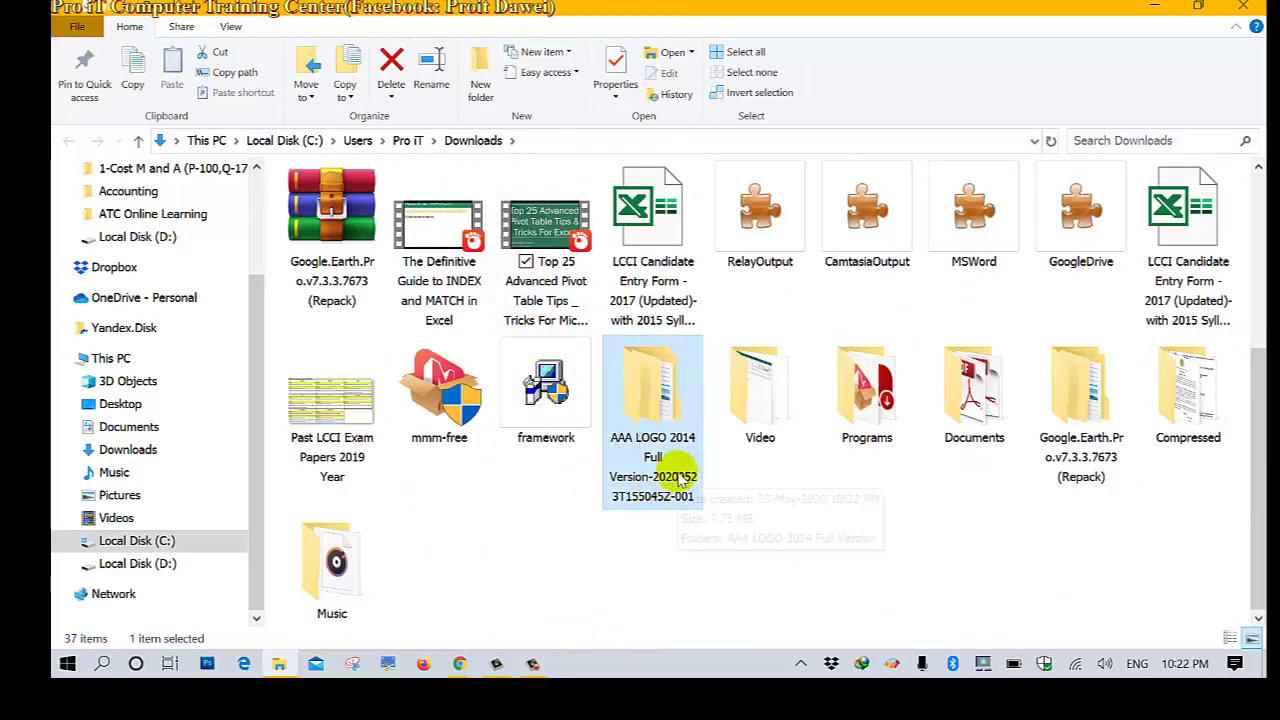
{"action": "scroll", "coordinate": [655, 405], "scroll_direction": "up", "scroll_amount": 2}
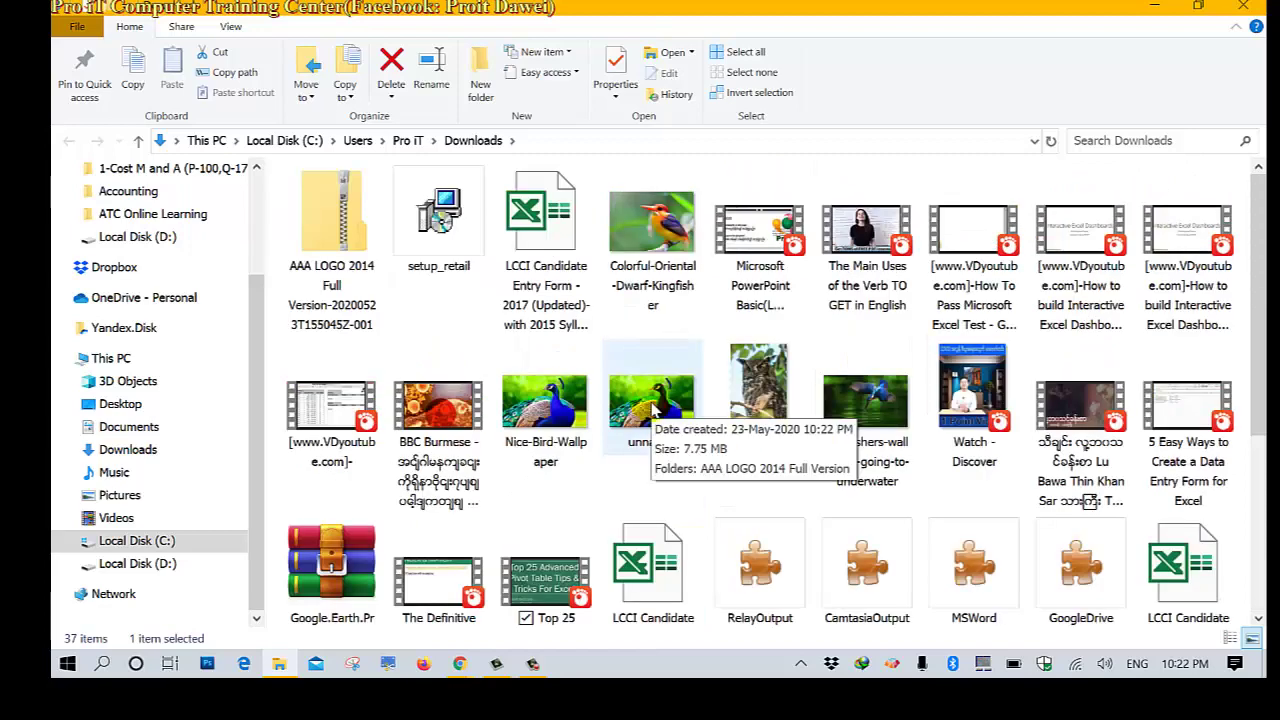
{"action": "left_click", "coordinate": [1243, 8]}
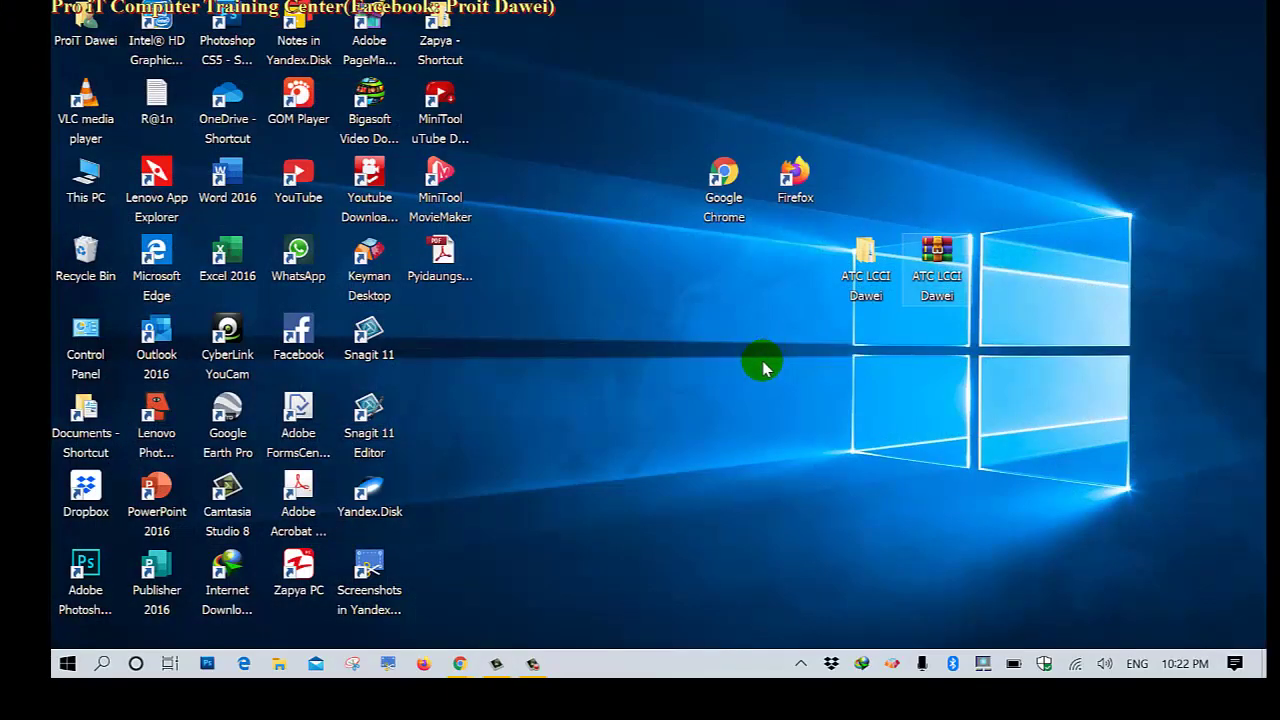
- Check the files inside the extracted ATC LCCI Dawei folder and its subfolder, and close the folder window
{"action": "double_click", "coordinate": [853, 260]}
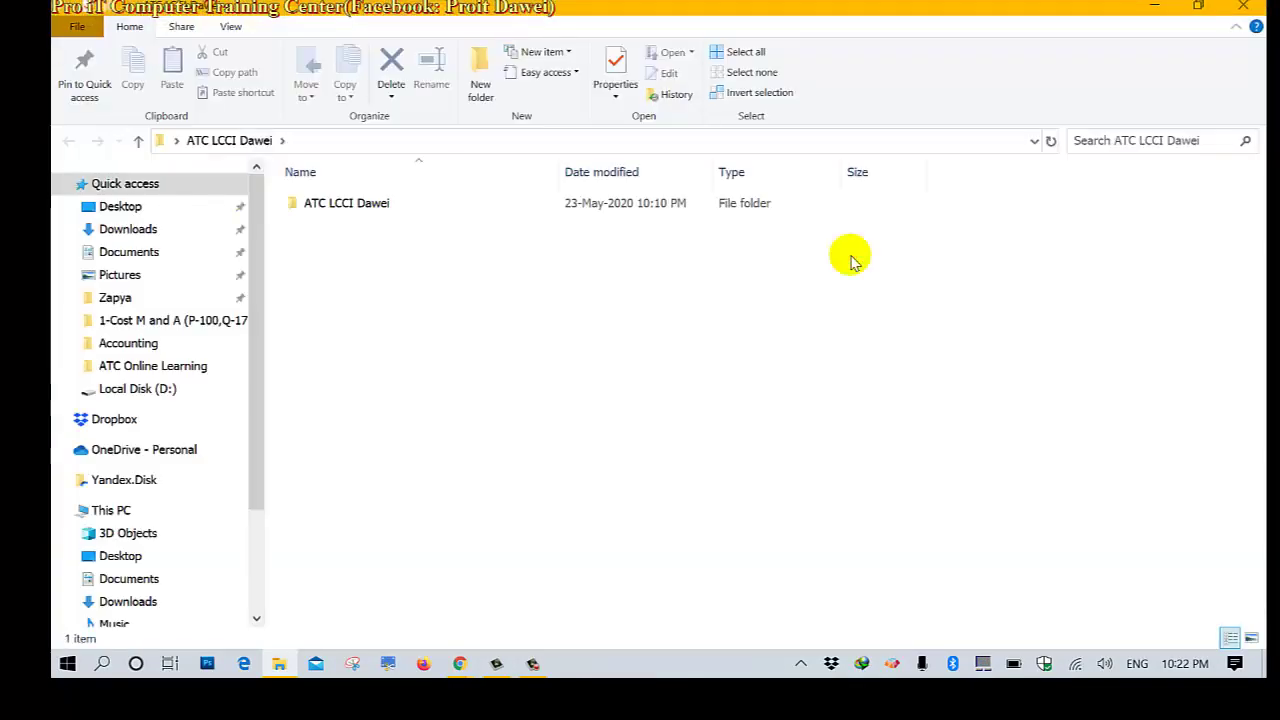
{"action": "double_click", "coordinate": [357, 210]}
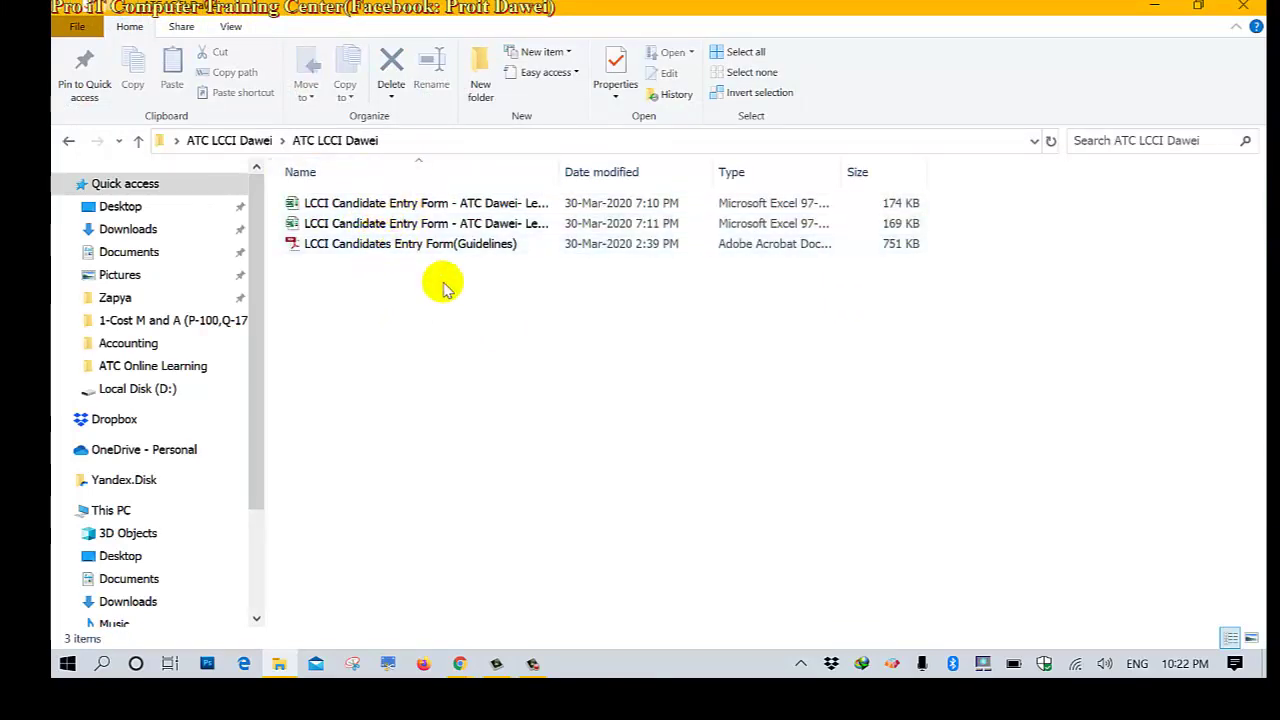
{"action": "right_click", "coordinate": [372, 257]}
{"action": "right_click", "coordinate": [478, 390]}
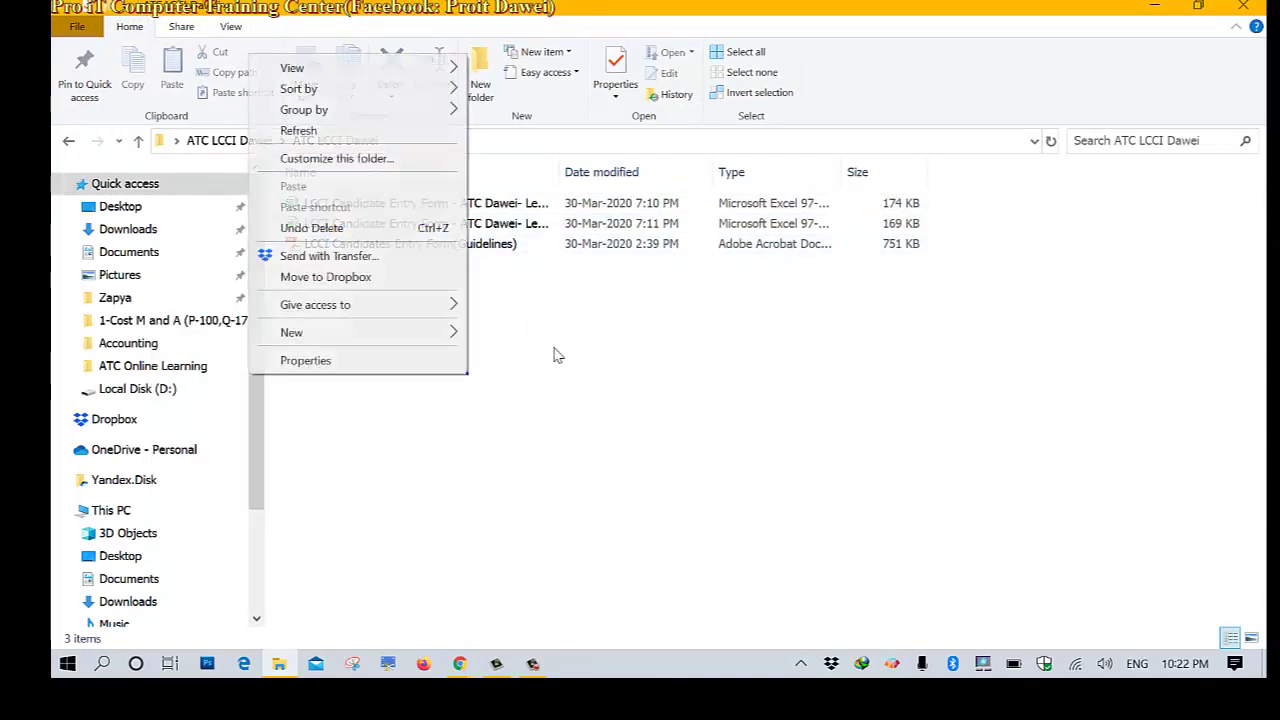
{"action": "right_click", "coordinate": [621, 352]}
{"action": "left_click", "coordinate": [300, 381]}
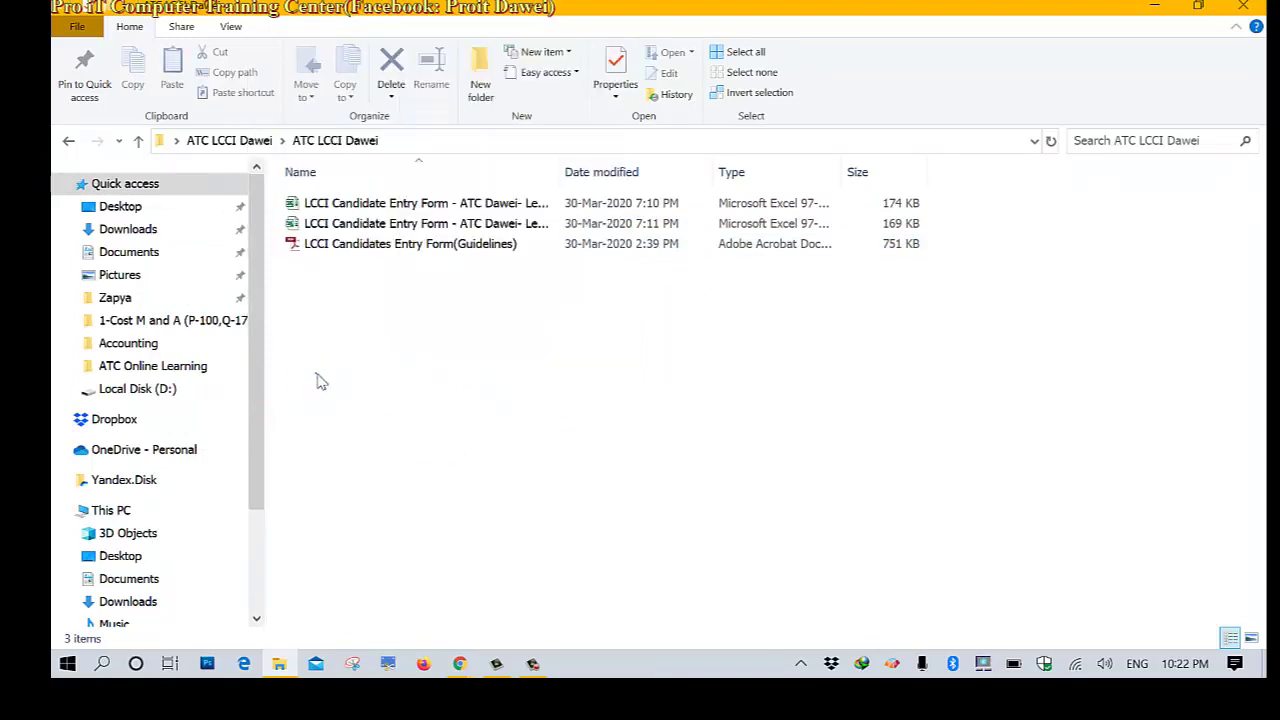
{"action": "right_click", "coordinate": [316, 372]}
{"action": "left_click", "coordinate": [425, 338]}
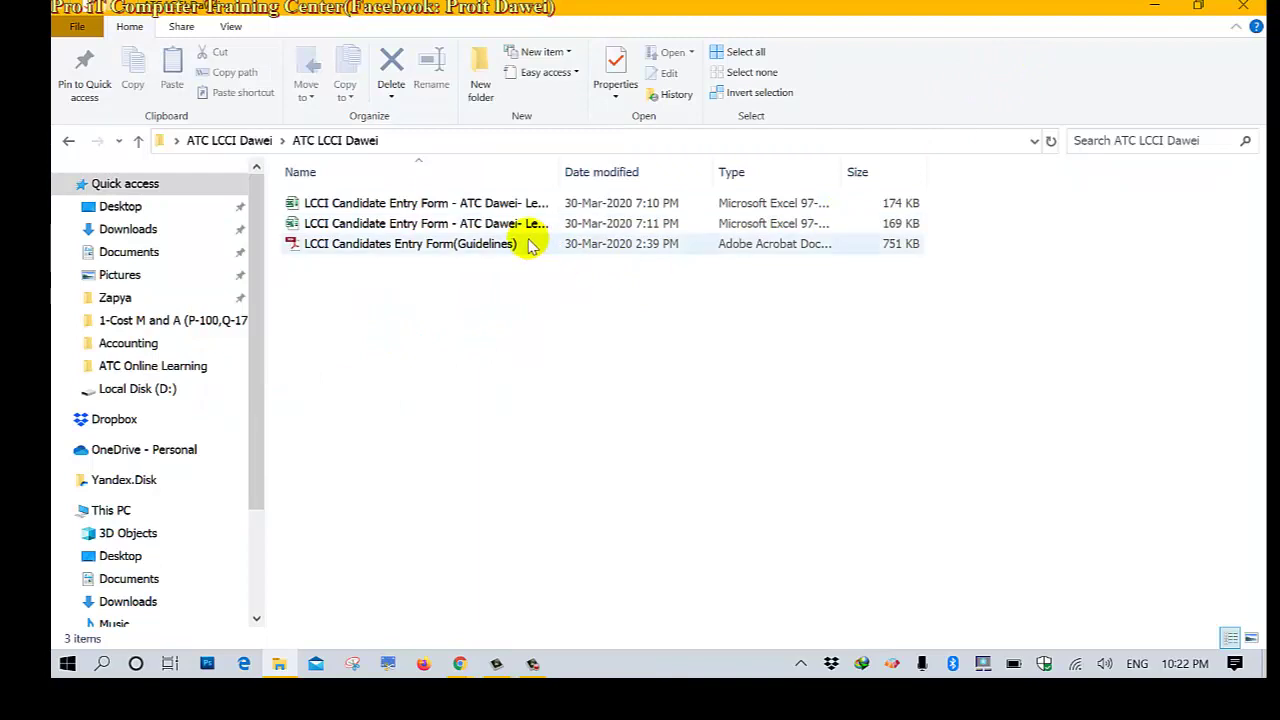
{"action": "left_click", "coordinate": [1245, 7]}
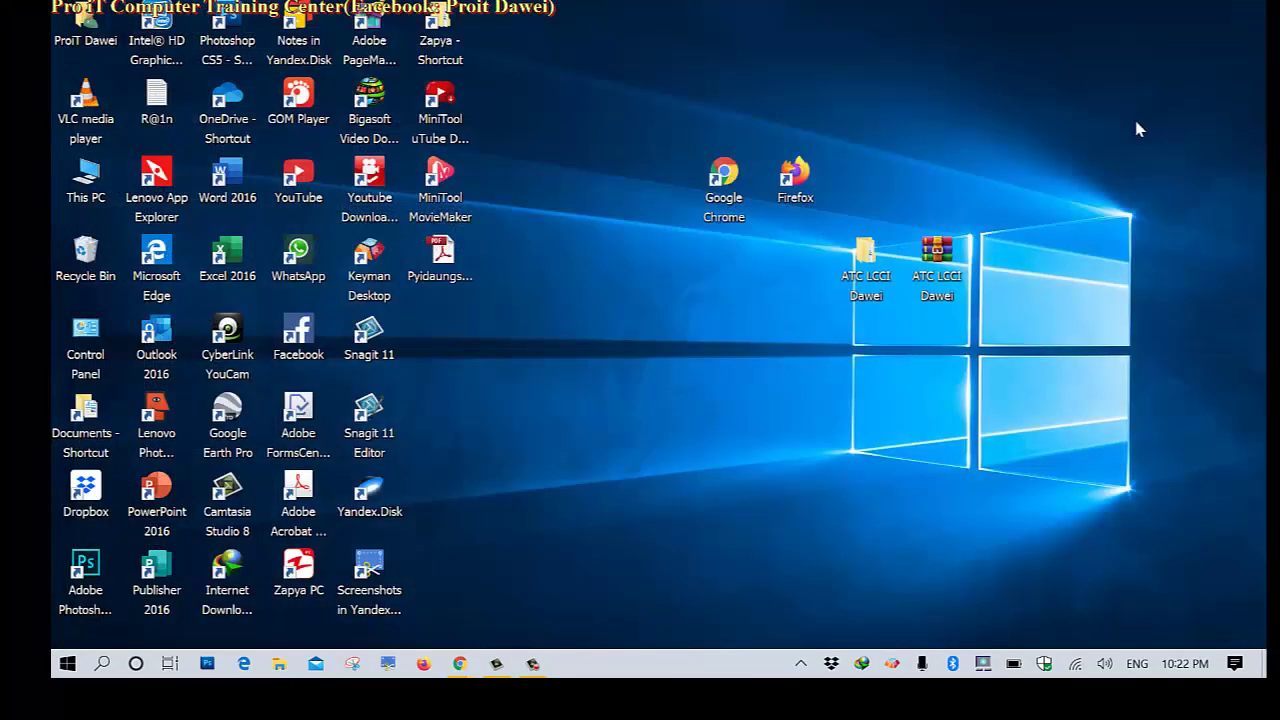
- View the files inside the ATC LCCI Dawei archive in WinRAR without extracting them, and close WinRAR
{"action": "double_click", "coordinate": [937, 265]}
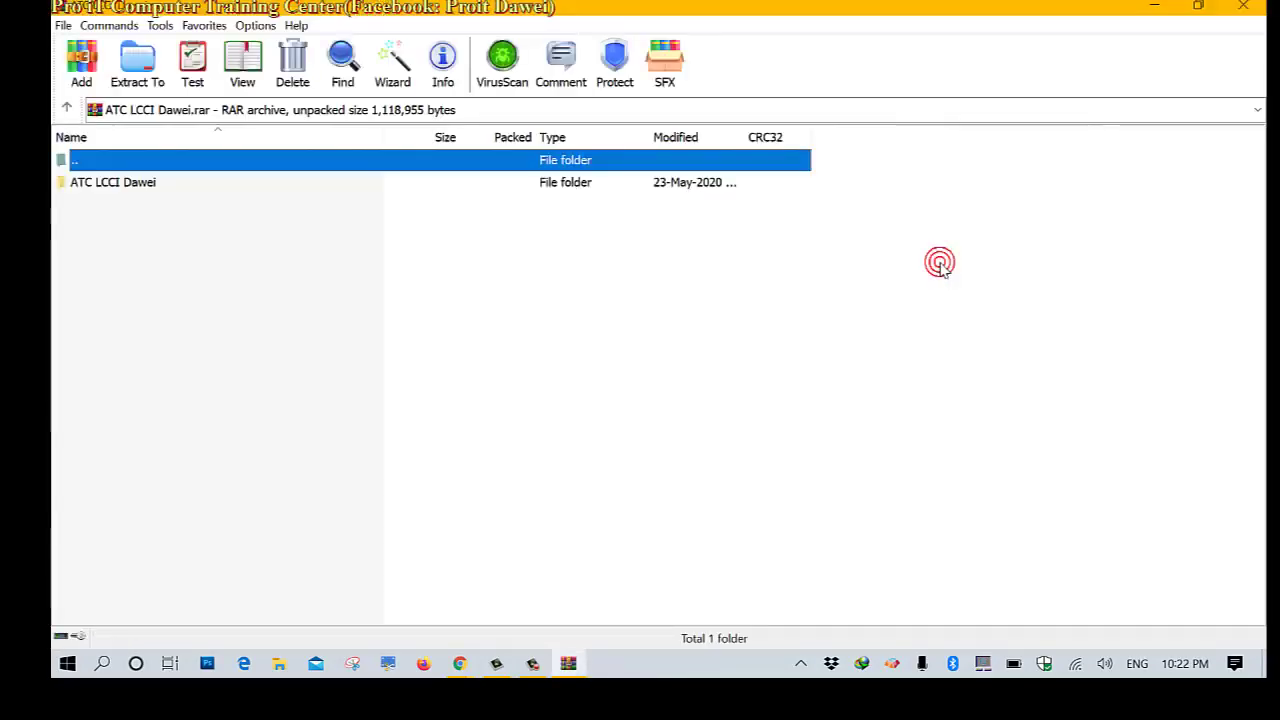
{"action": "double_click", "coordinate": [141, 192]}
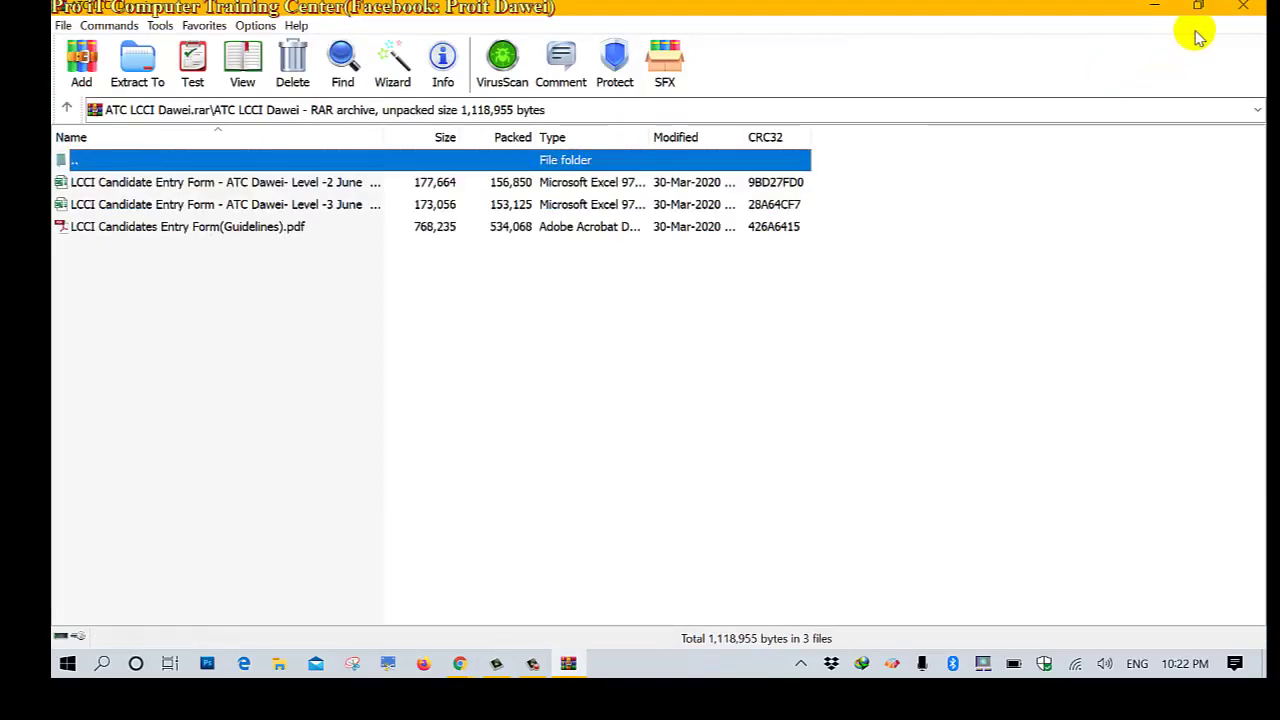
{"action": "left_click", "coordinate": [1243, 6]}
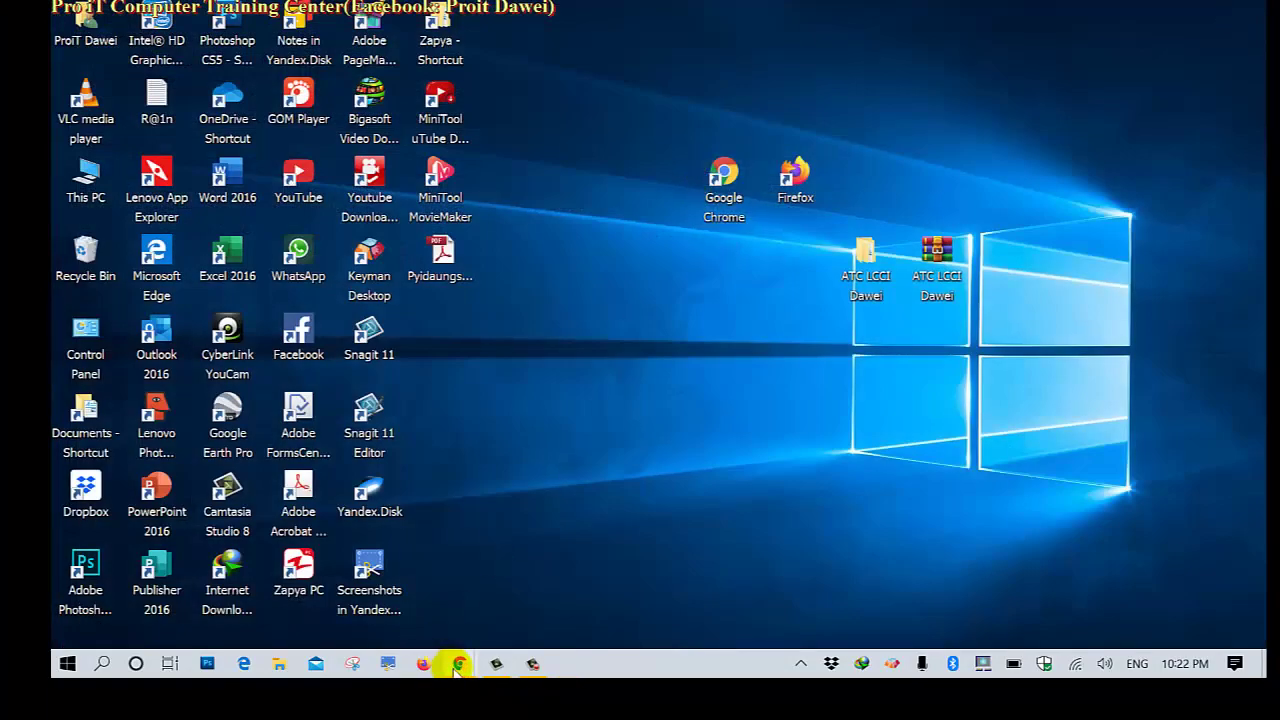
- Switch to Chrome, open Gmail in a new tab and start composing a new message
{"action": "mouse_move", "coordinate": [455, 668]}
{"action": "left_click", "coordinate": [566, 588]}
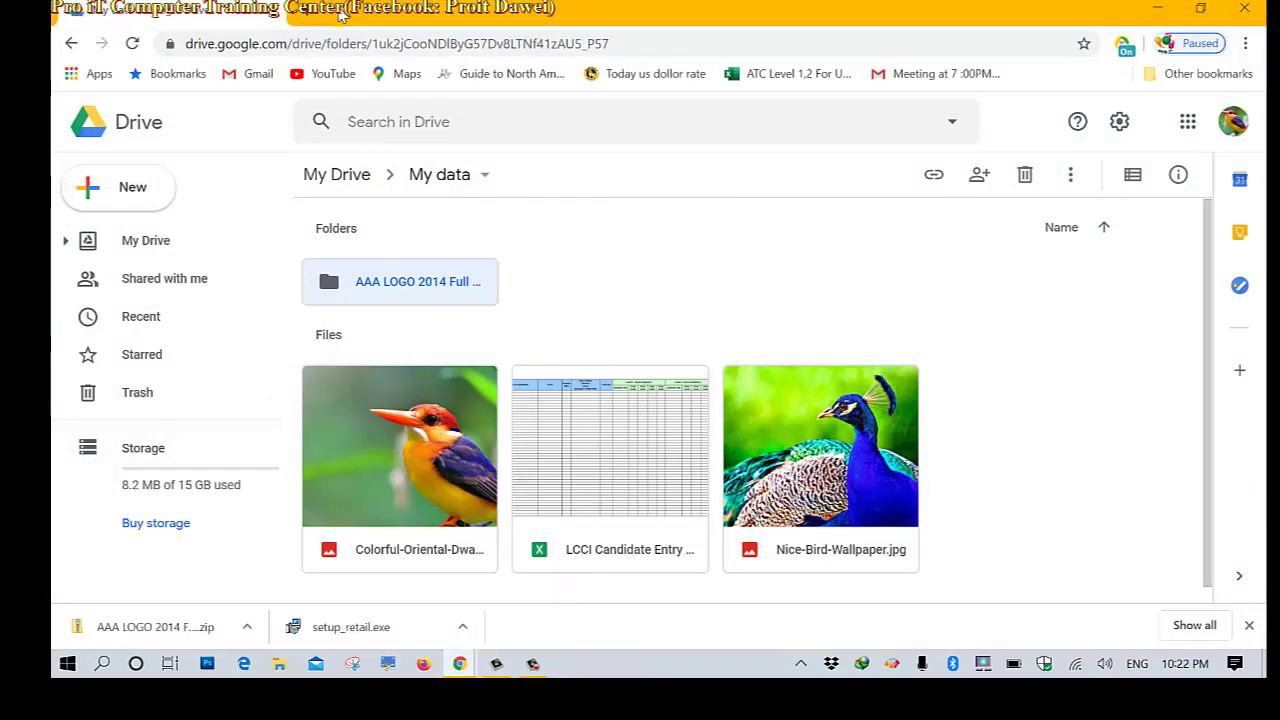
{"action": "left_click", "coordinate": [305, 18]}
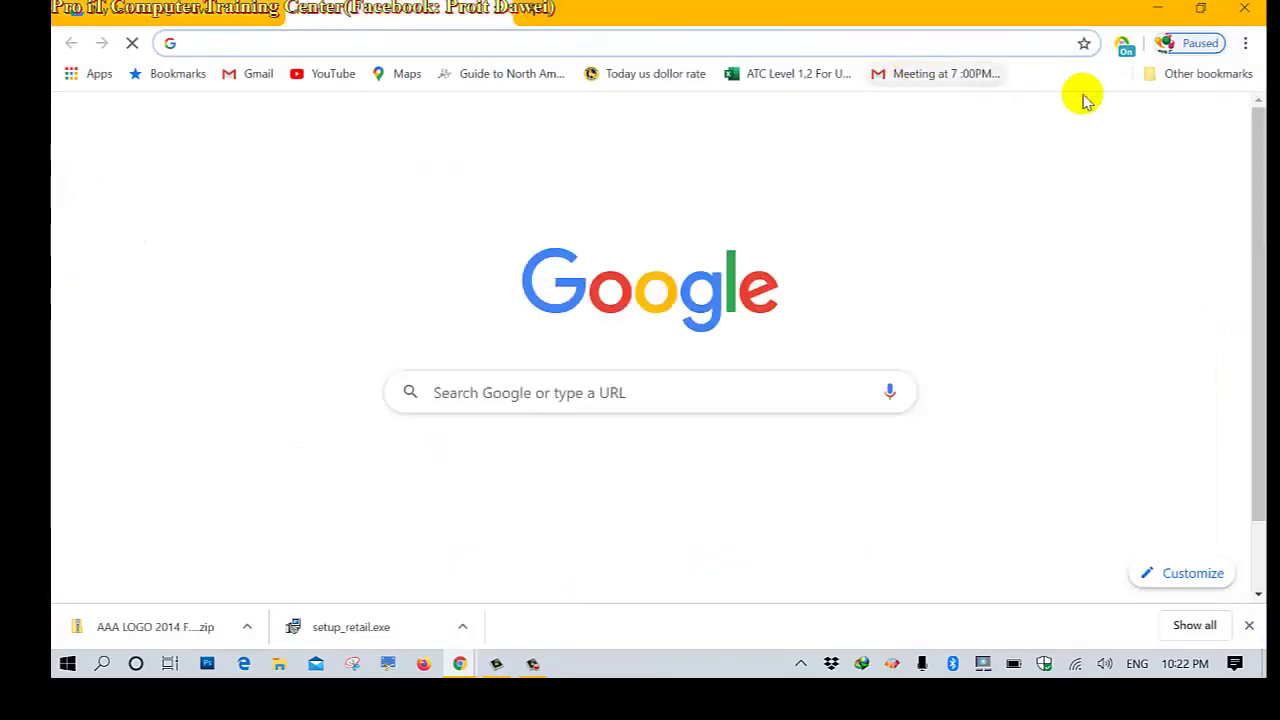
{"action": "left_click", "coordinate": [1070, 124]}
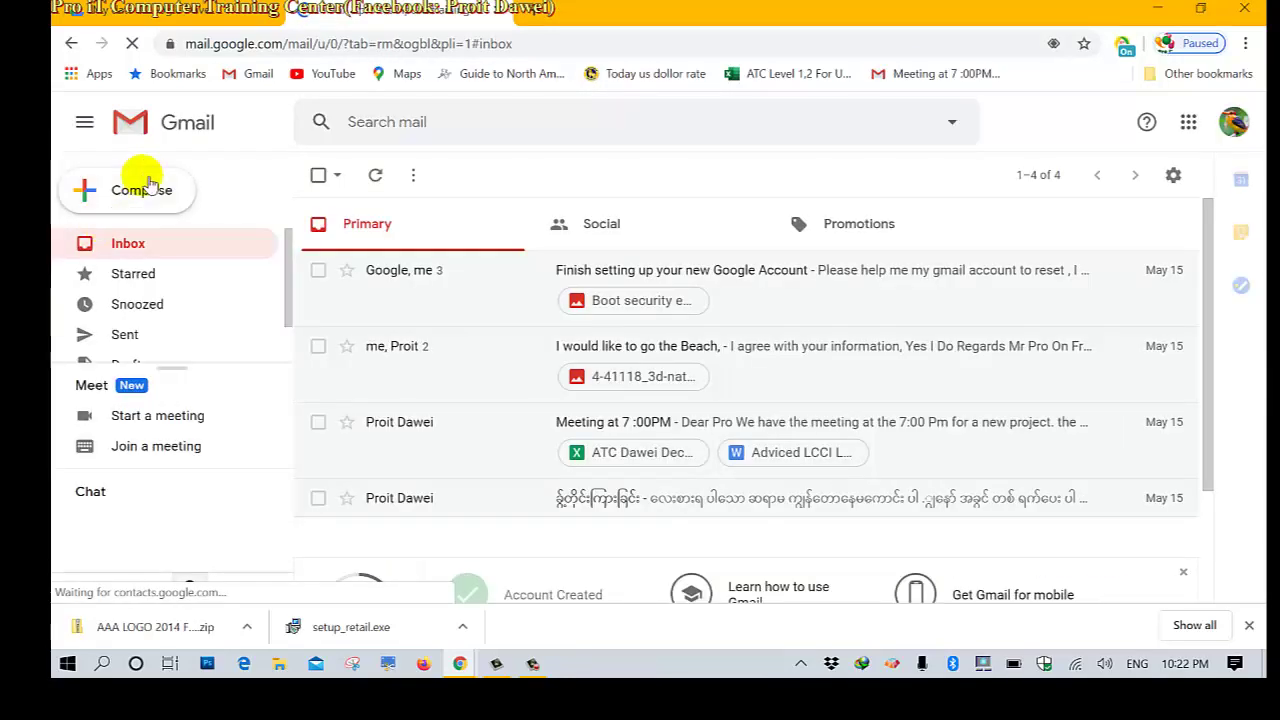
{"action": "left_click", "coordinate": [142, 190]}
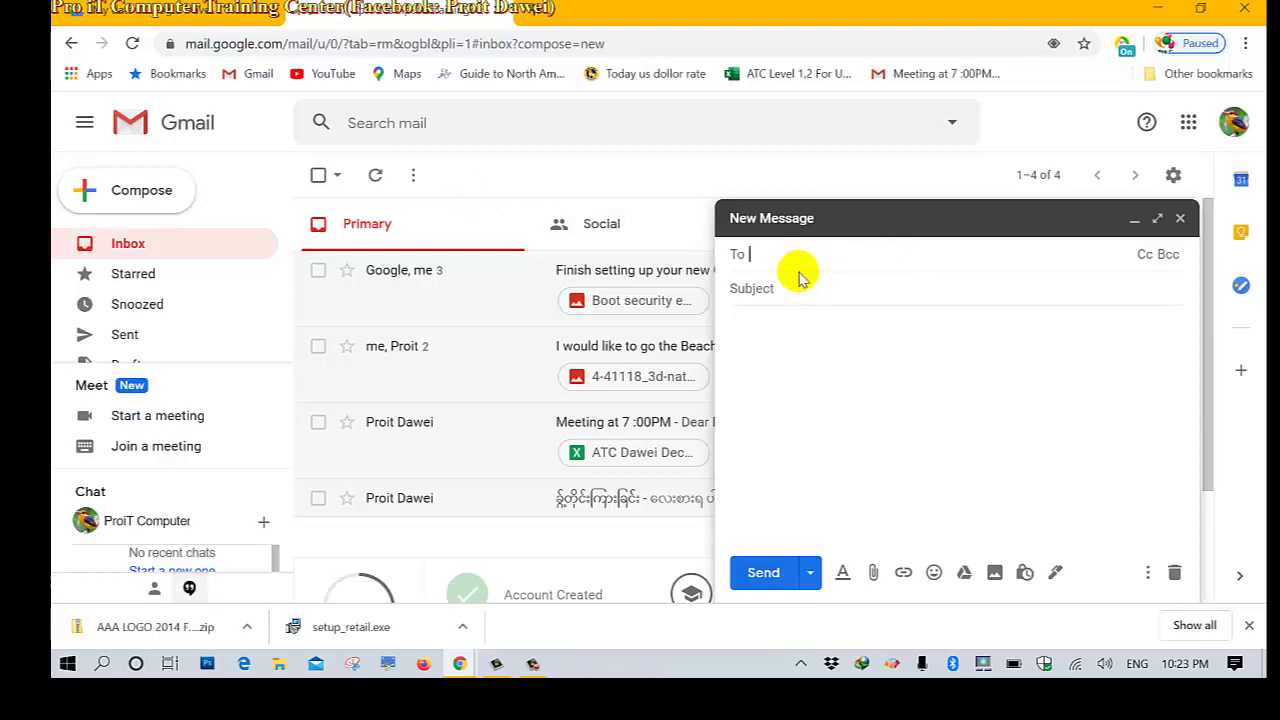
- Fill in the e-mail addresses of the two recipients of the new message
{"action": "type", "text": "pro"}
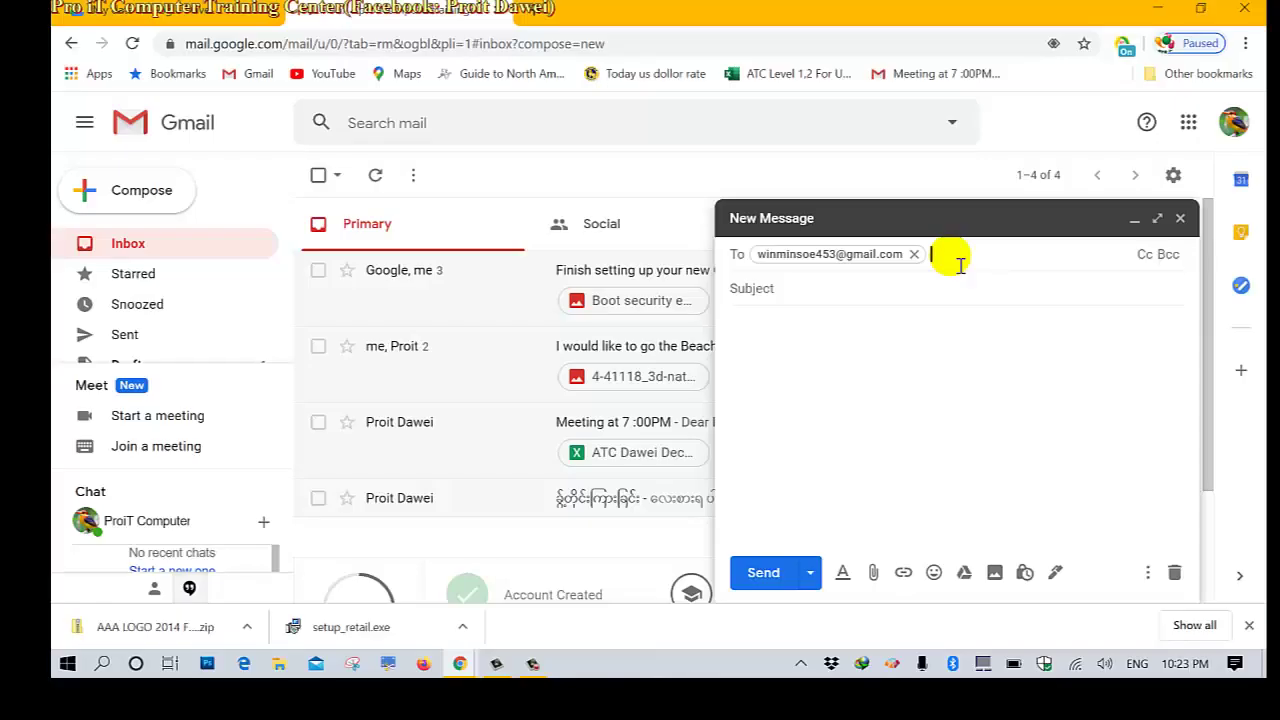
{"action": "type", "text": "pro"}
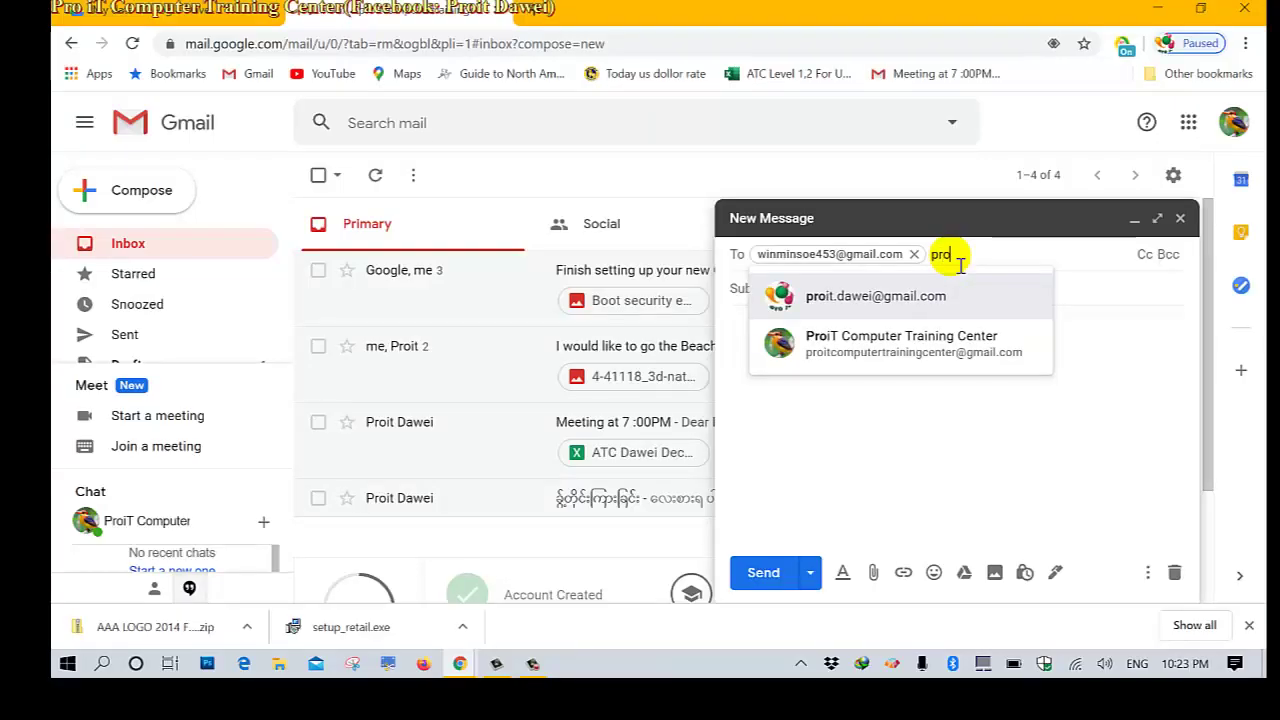
{"action": "left_click", "coordinate": [909, 295]}
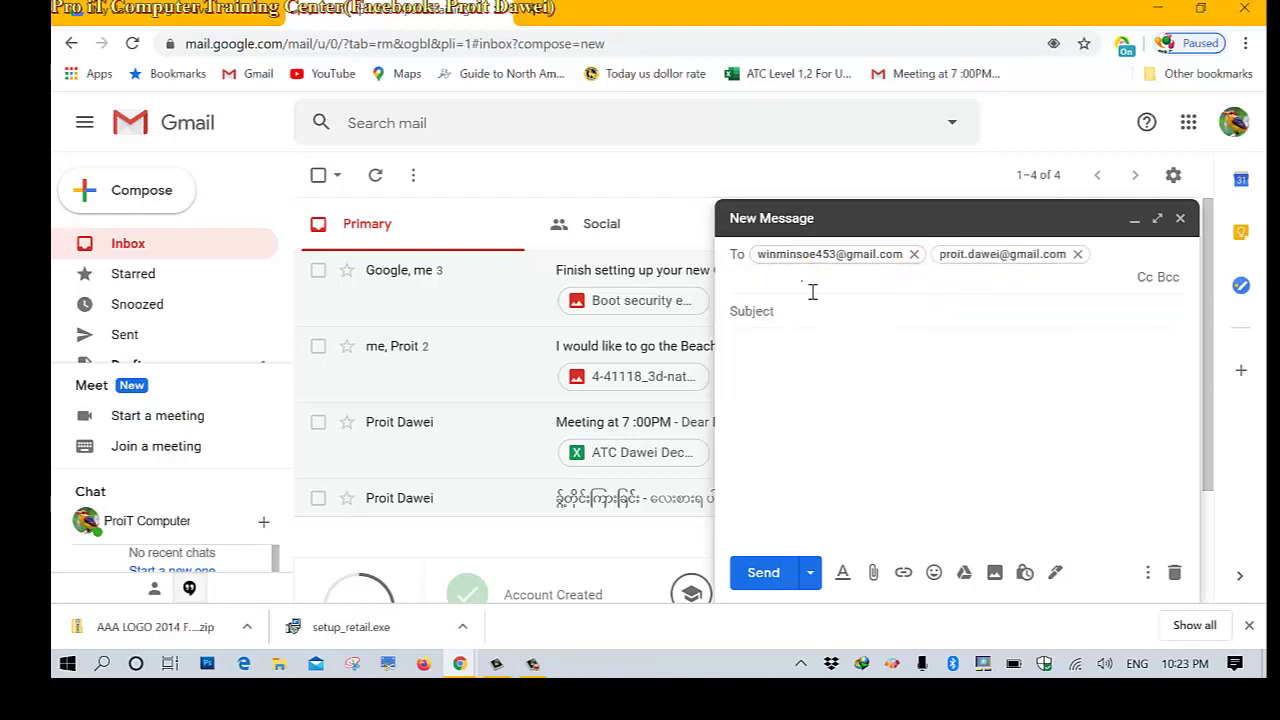
- Set the message subject to "LCCI" and write the body "Dear all" followed by "Please see the attached file as below"
{"action": "left_click", "coordinate": [820, 349]}
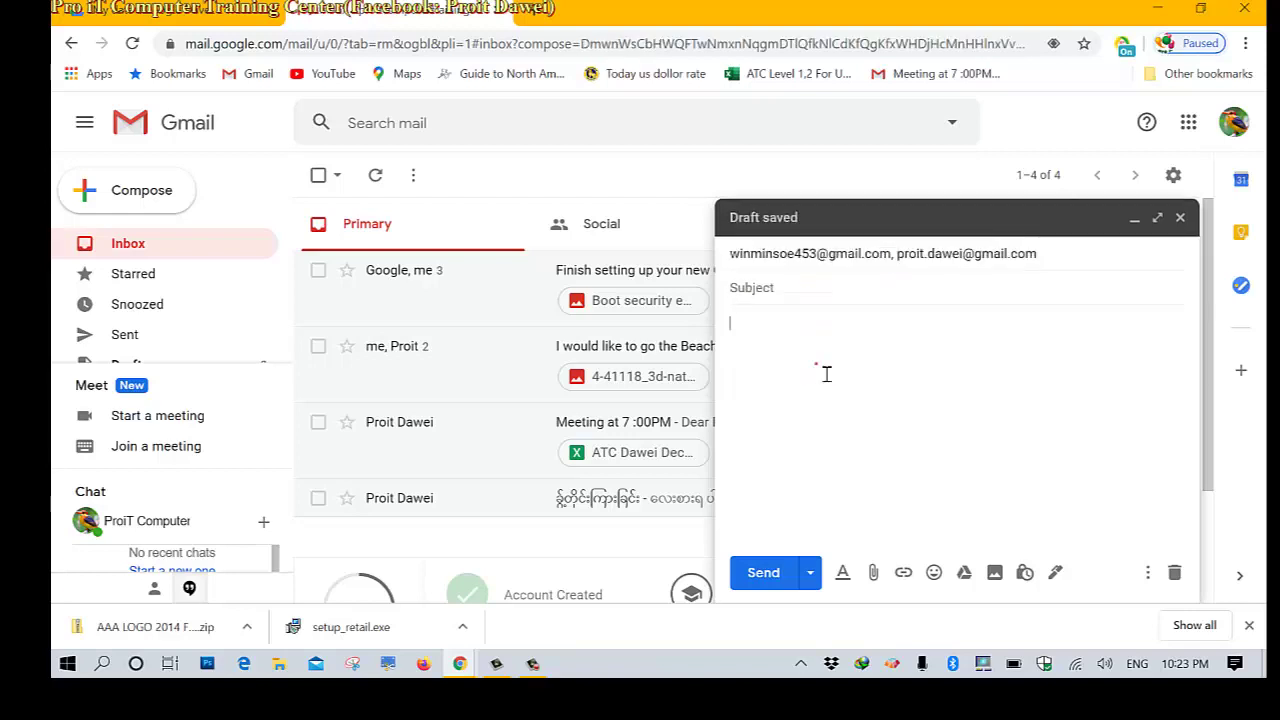
{"action": "left_click", "coordinate": [763, 296]}
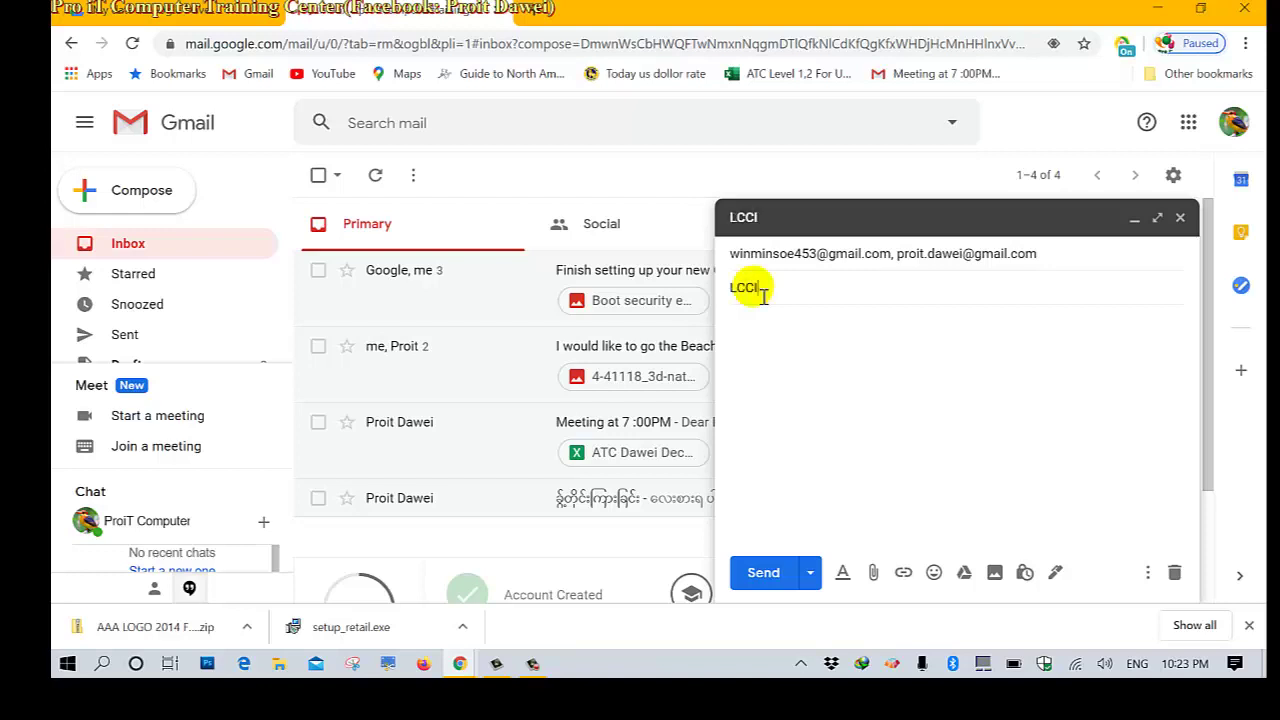
{"action": "left_click", "coordinate": [743, 360]}
{"action": "type", "text": "D"}
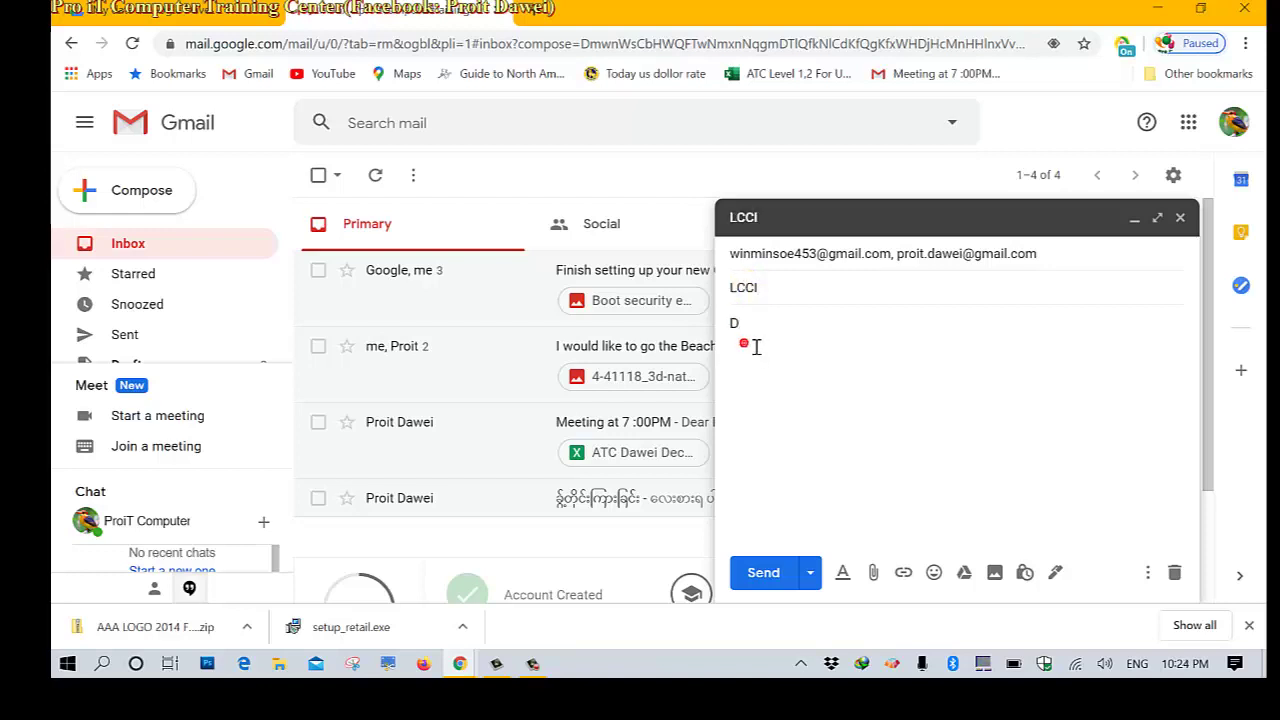
{"action": "key", "text": "Caps_Lock"}
{"action": "type", "text": "w"}
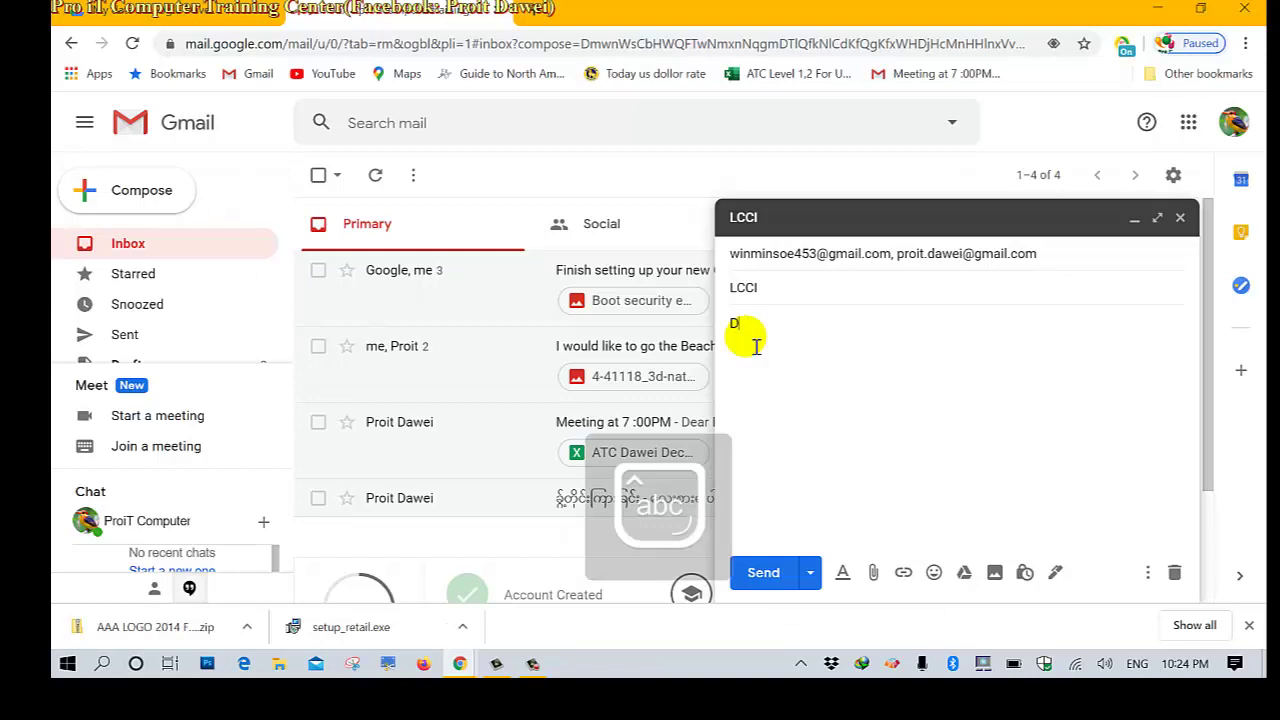
{"action": "type", "text": "ar all"}
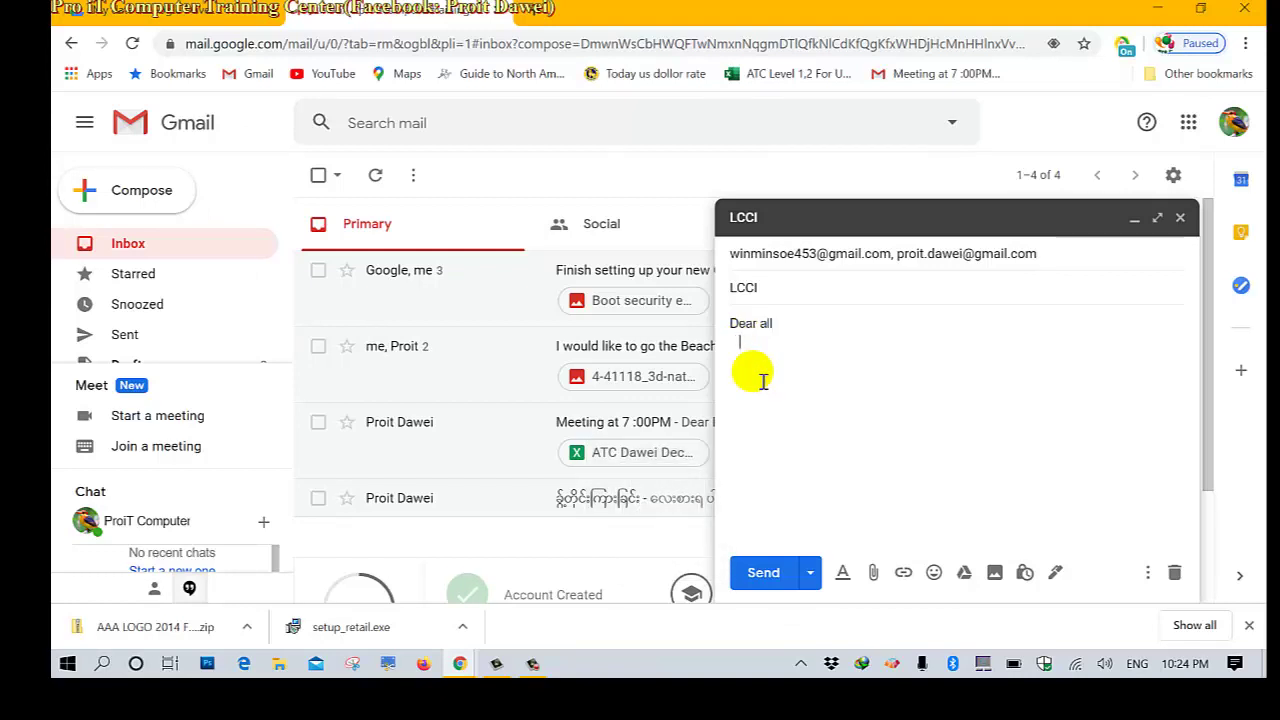
{"action": "type", "text": "Please see the attached file as below"}
{"action": "key", "text": "Return"}
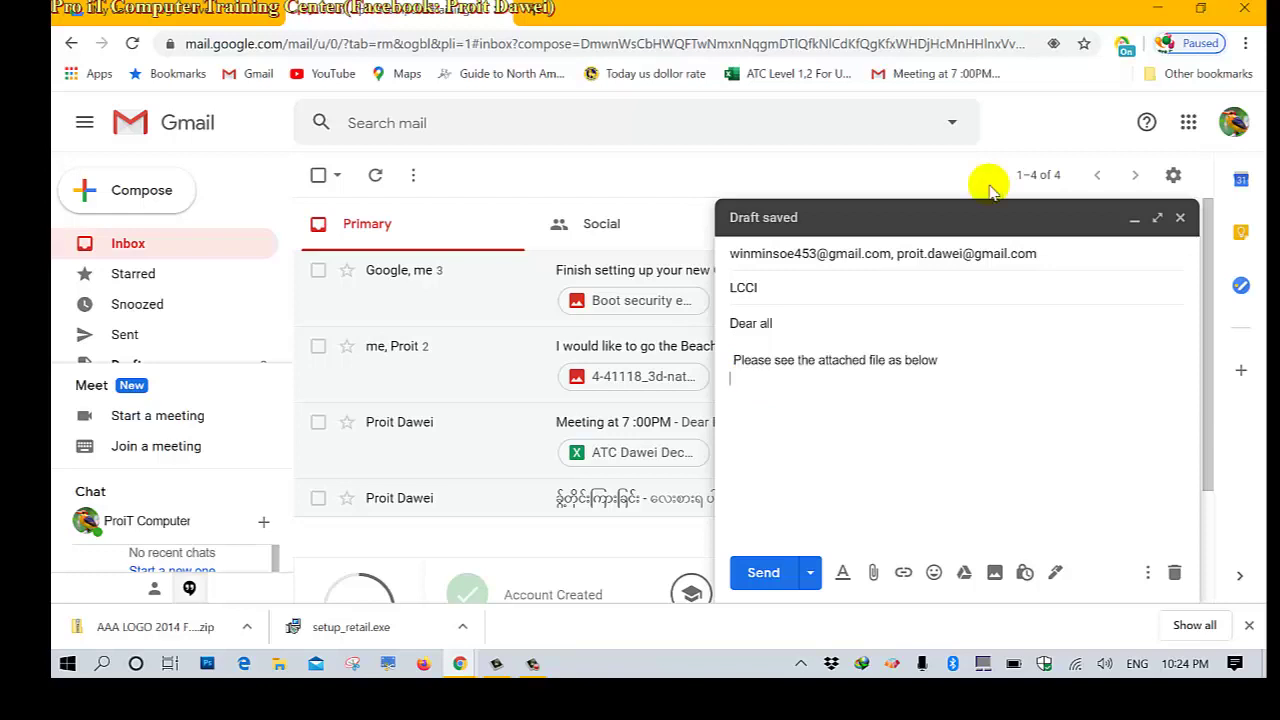
- Start attaching a file to the message and browse to the Desktop folder
{"action": "left_click", "coordinate": [876, 574]}
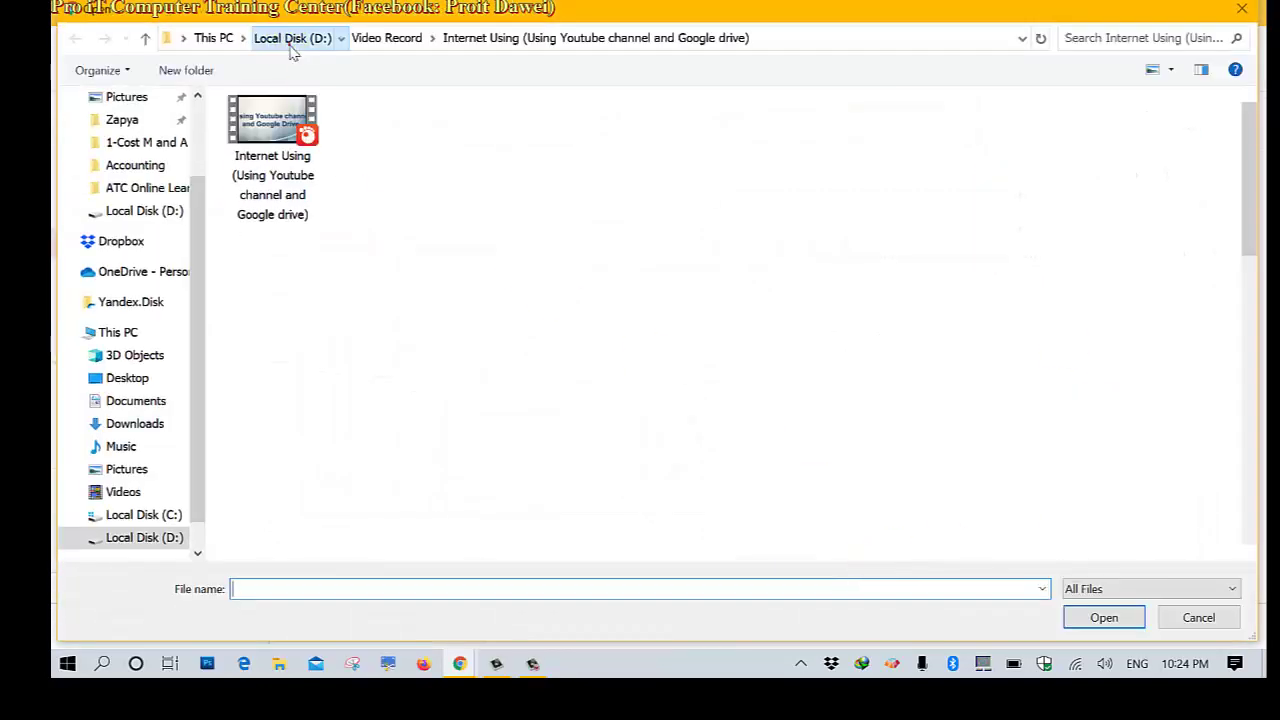
{"action": "left_click", "coordinate": [290, 40]}
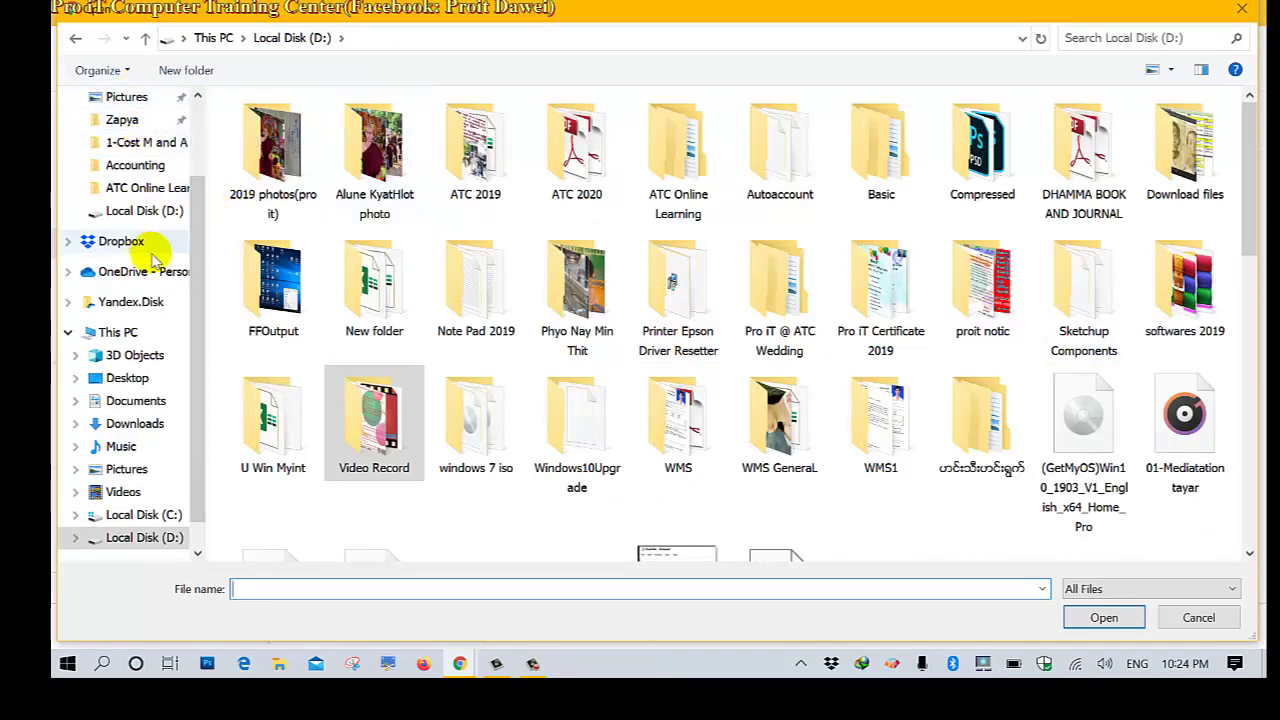
{"action": "scroll", "coordinate": [177, 320], "scroll_direction": "up", "scroll_amount": 2}
{"action": "scroll", "coordinate": [183, 337], "scroll_direction": "down", "scroll_amount": 2}
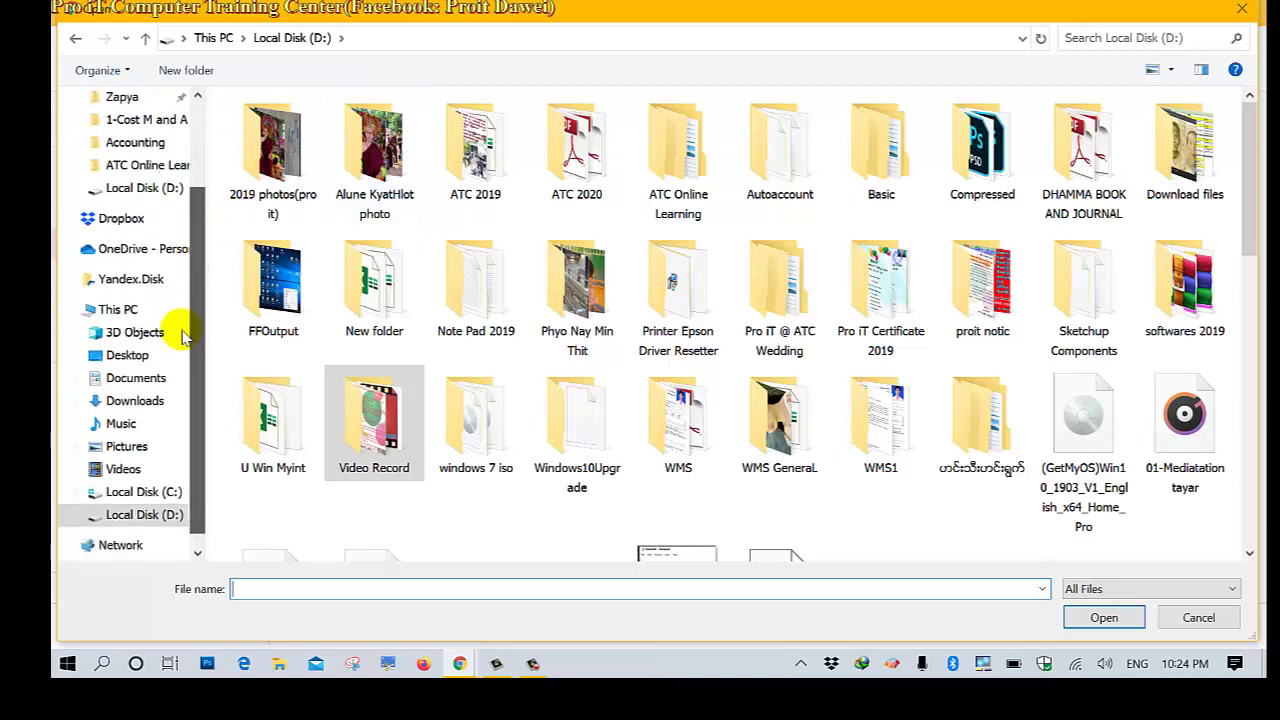
{"action": "left_click", "coordinate": [140, 352]}
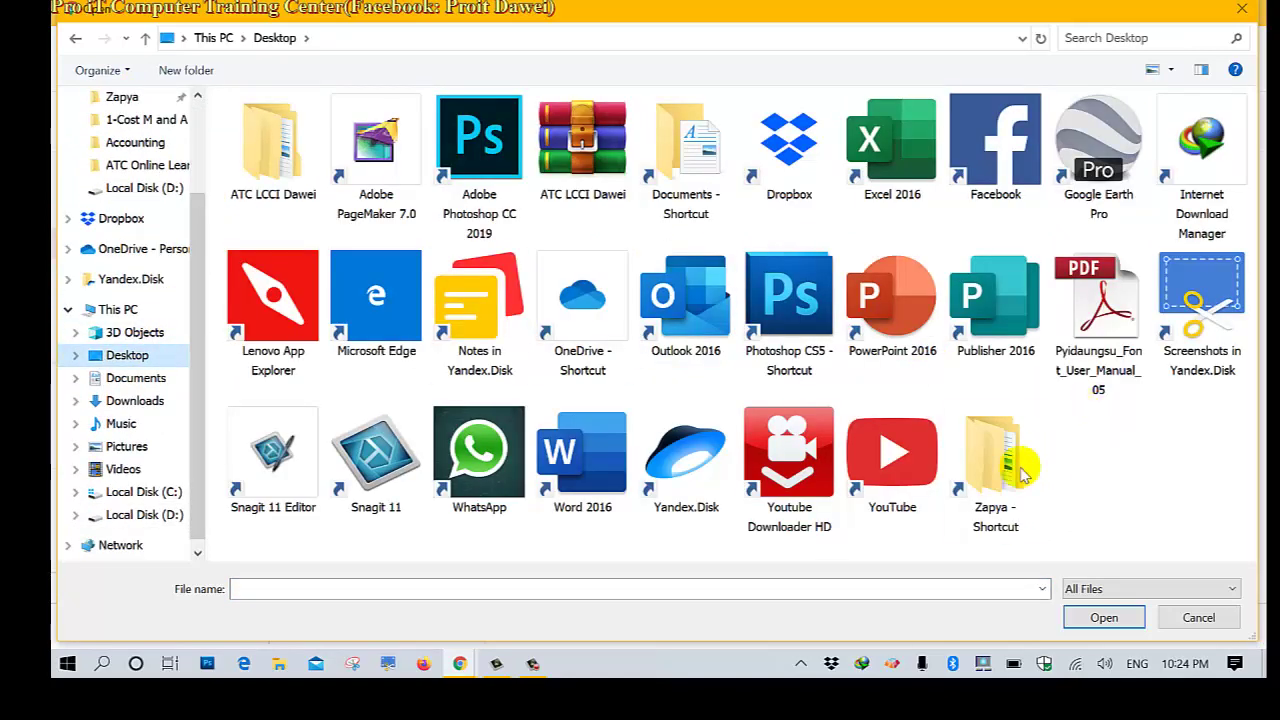
- Try selecting all three LCCI entry form files in the inner ATC LCCI Dawei folder, and return to the Desktop folder
{"action": "double_click", "coordinate": [273, 150]}
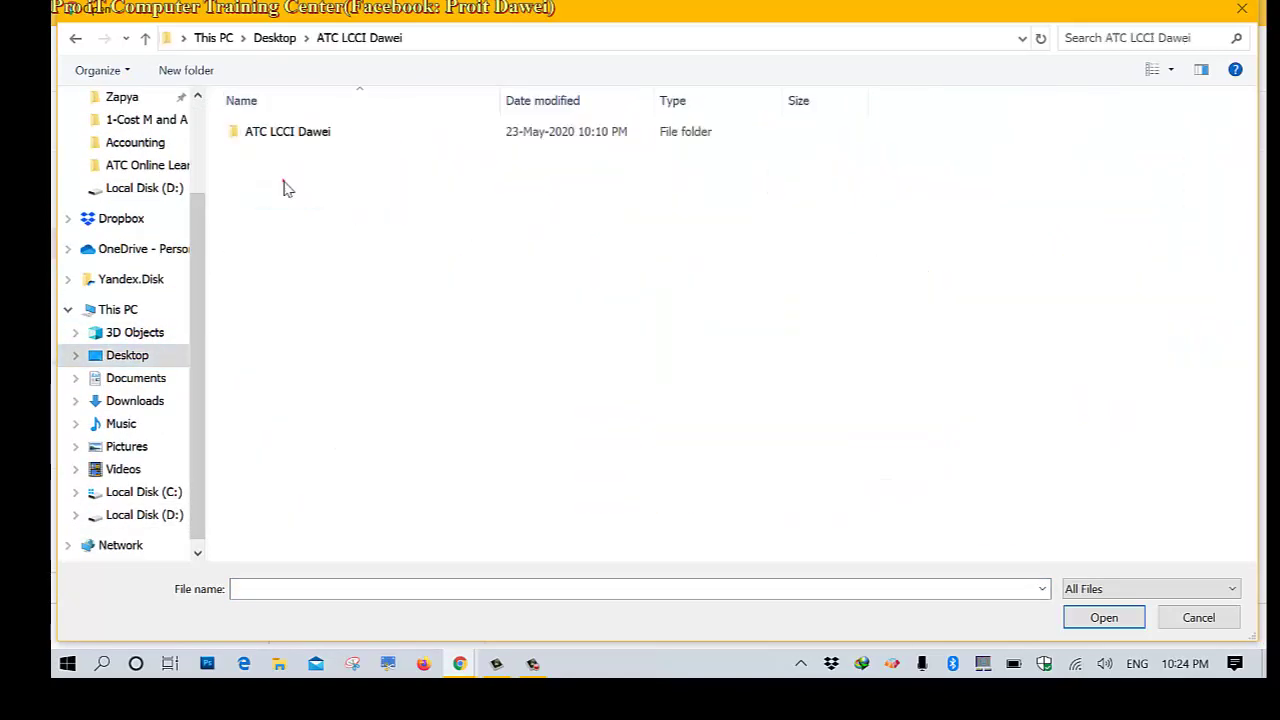
{"action": "double_click", "coordinate": [298, 134]}
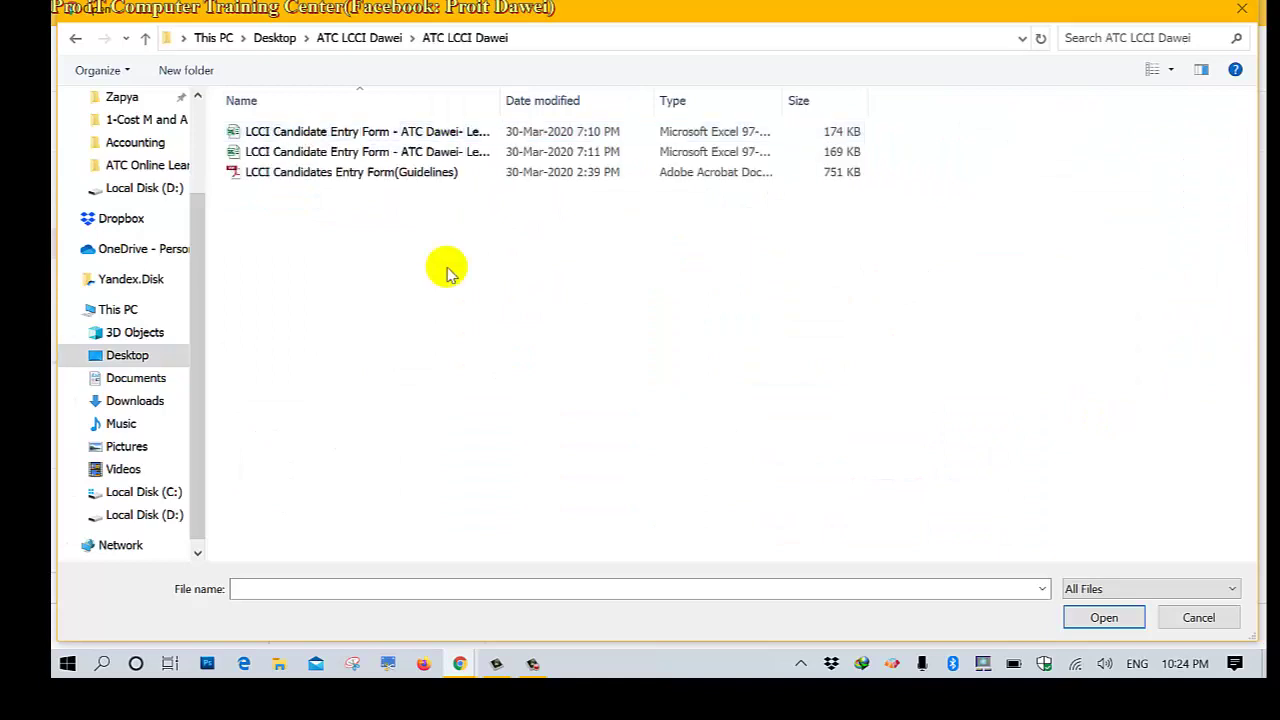
{"action": "left_click_drag", "start_coordinate": [441, 262], "coordinate": [229, 118]}
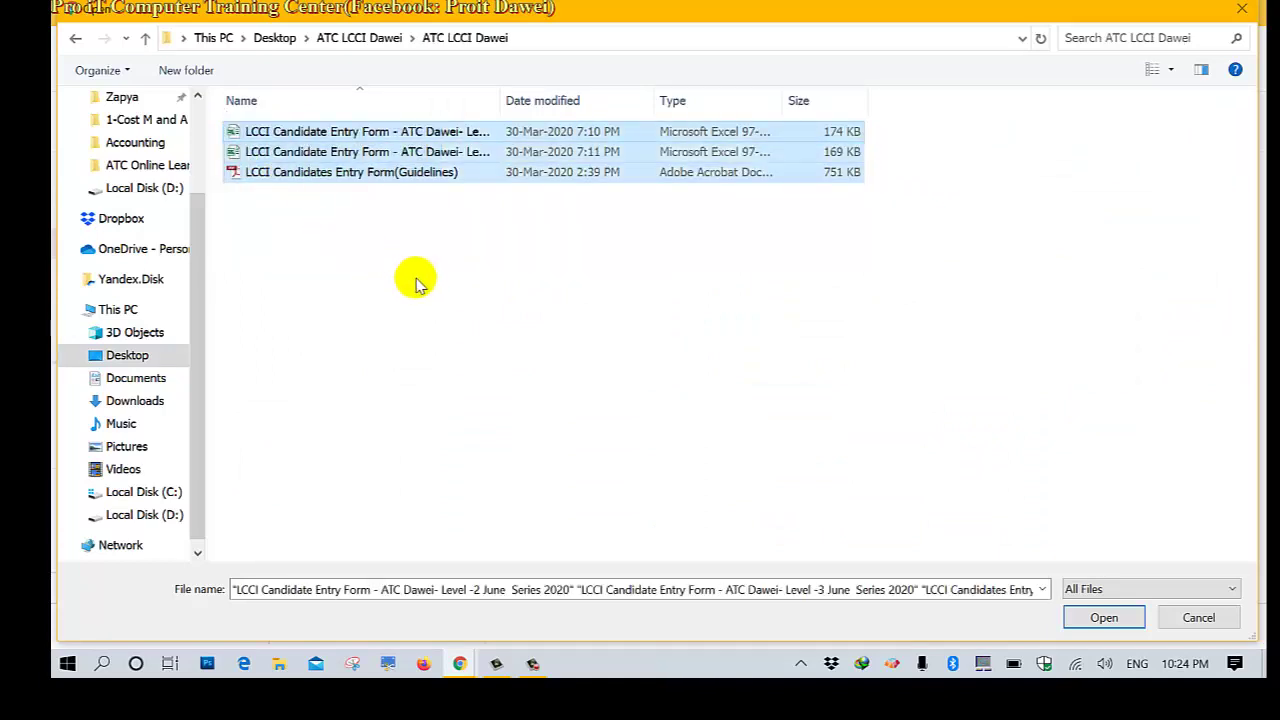
{"action": "left_click", "coordinate": [358, 38]}
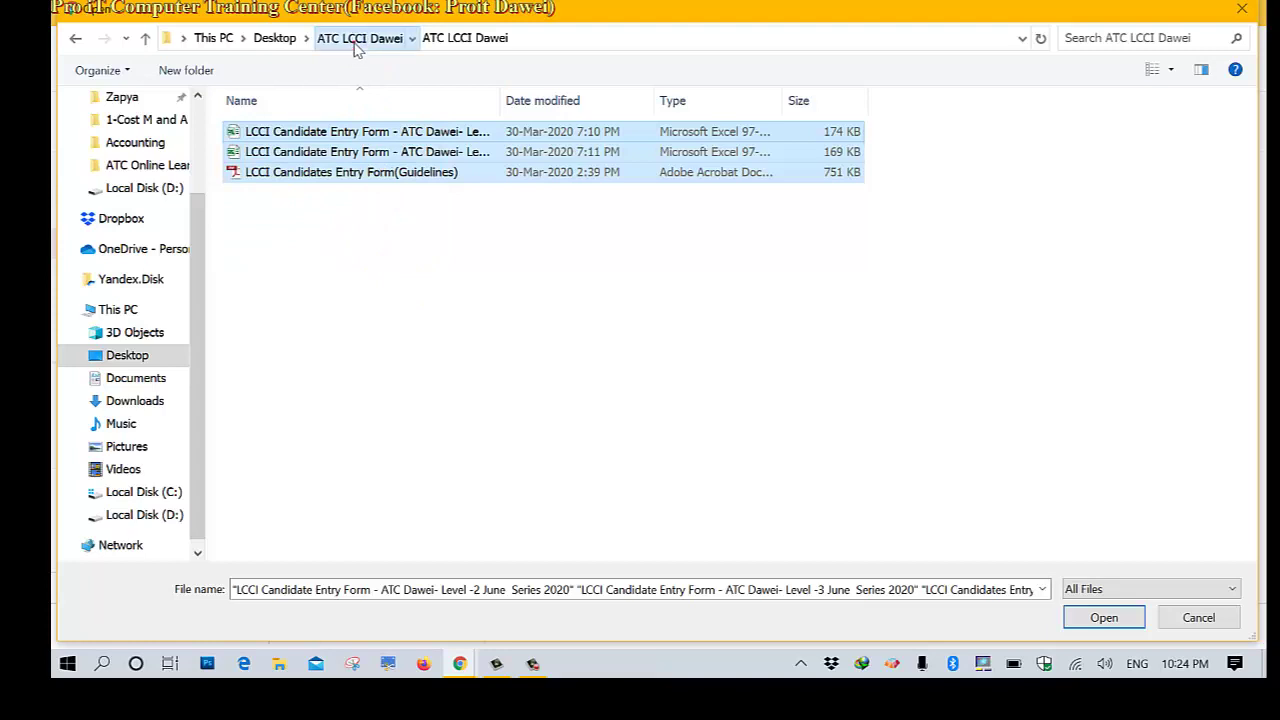
{"action": "left_click", "coordinate": [278, 38]}
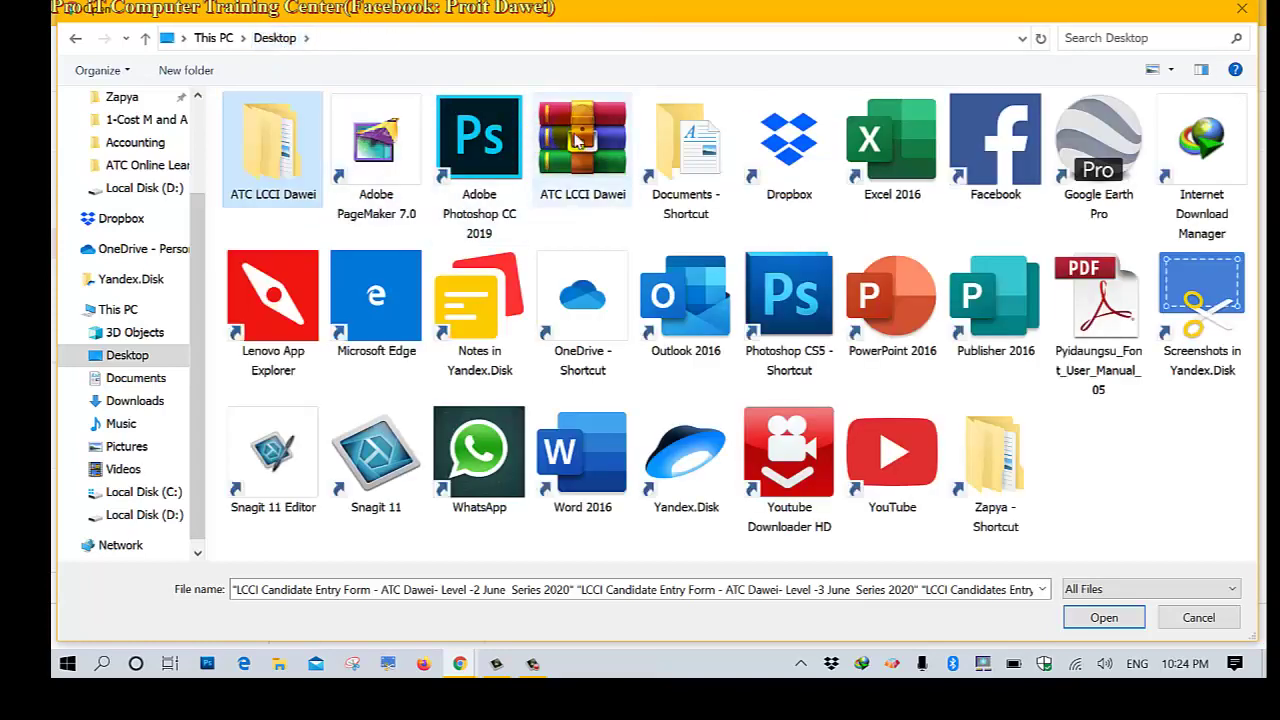
- Choose the ATC LCCI Dawei WinRAR archive on the Desktop as the file to attach
{"action": "left_click", "coordinate": [568, 168]}
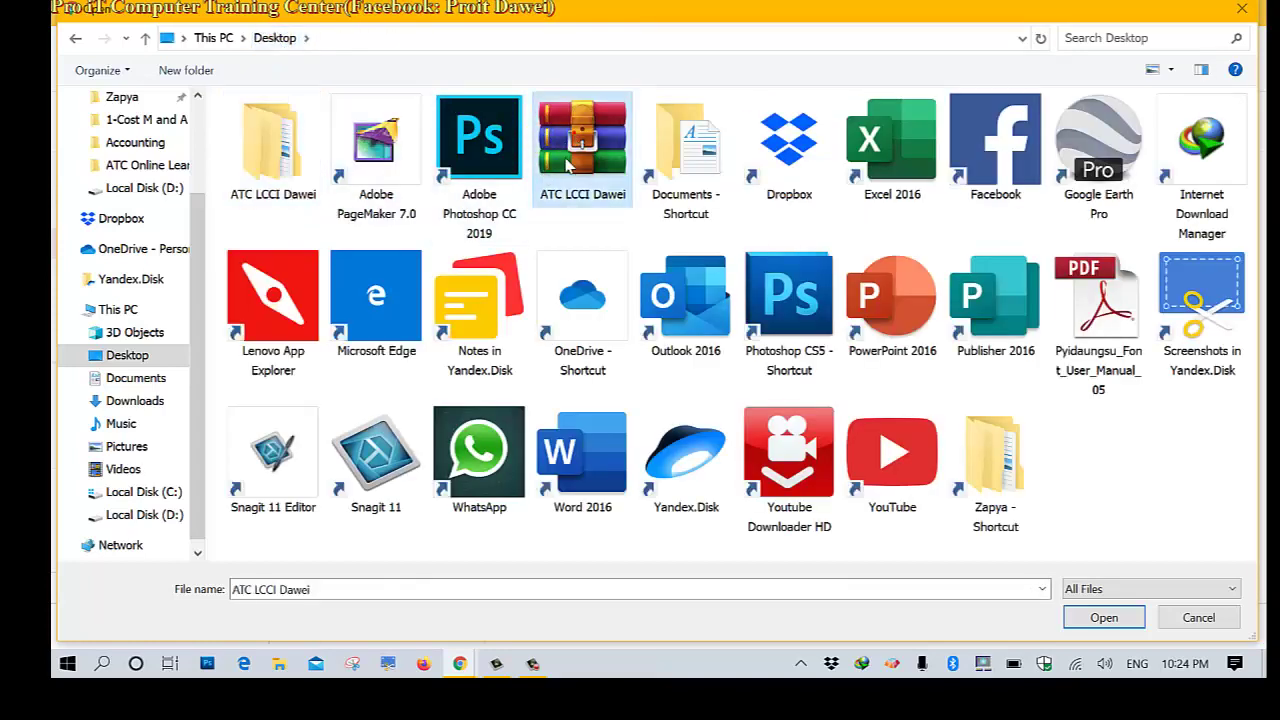
{"action": "left_click", "coordinate": [268, 148]}
{"action": "left_click", "coordinate": [583, 185]}
{"action": "right_click", "coordinate": [585, 143]}
{"action": "left_click", "coordinate": [591, 120]}
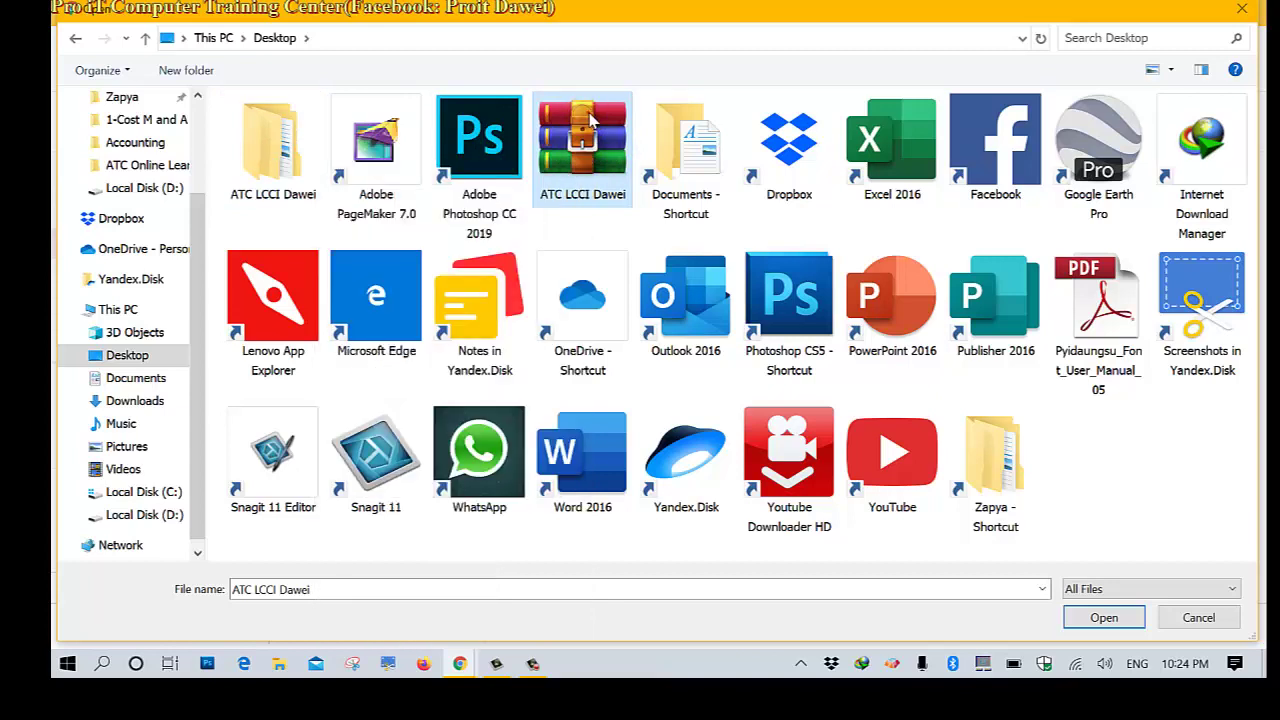